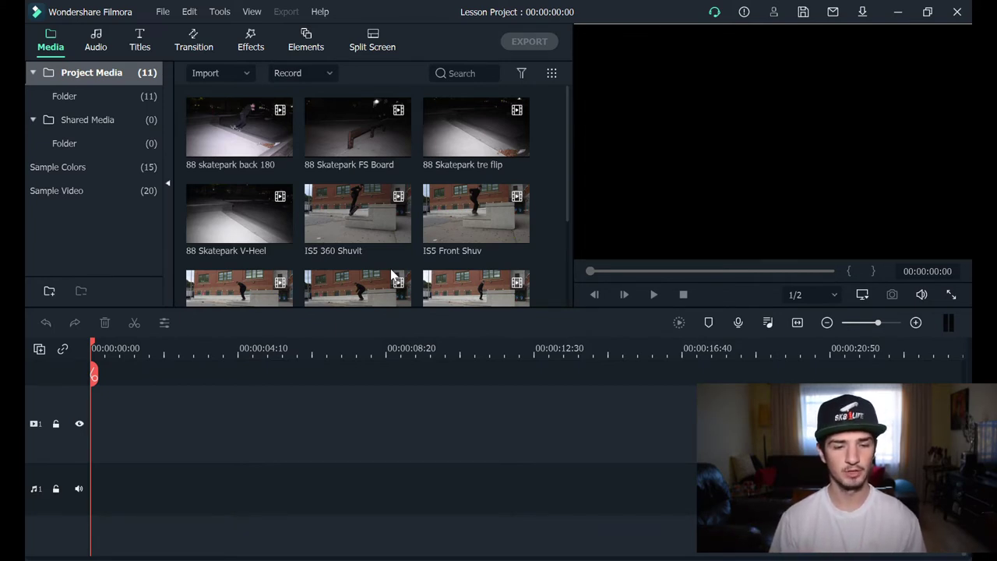
Place the 88 Skatepark V-Heel clip at the start of the video track and play it back.
drag(239, 213, 124, 420)
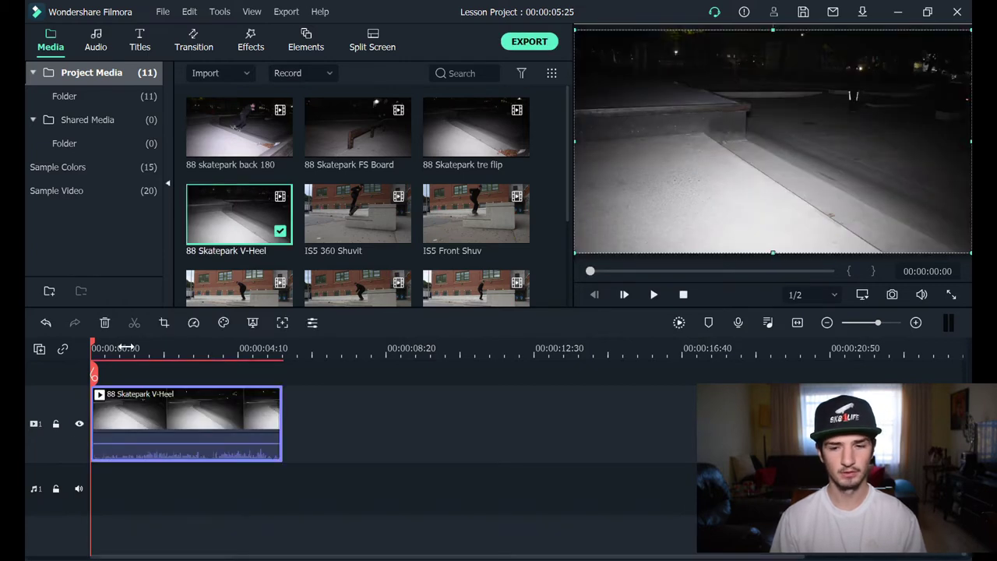
key(space)
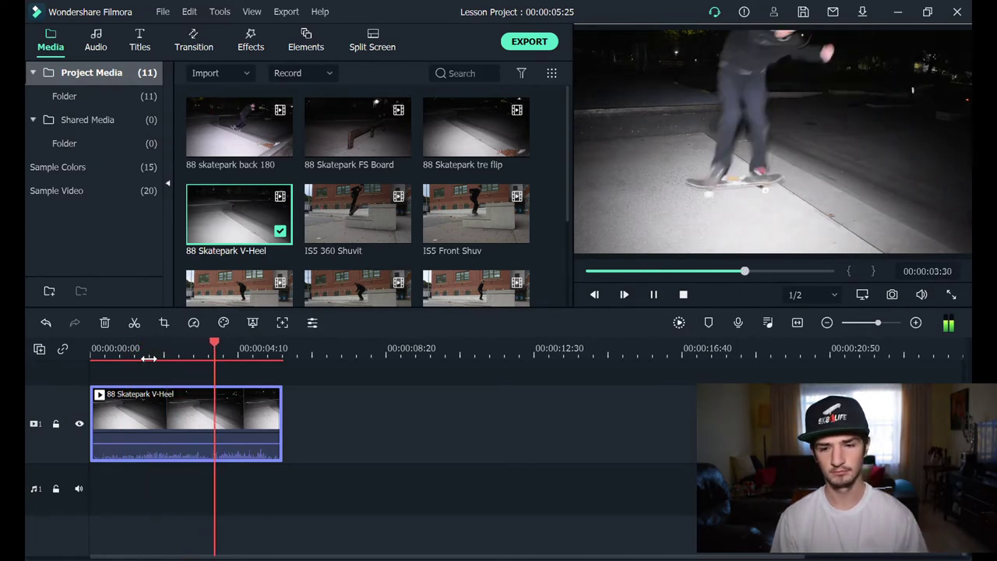
key(space)
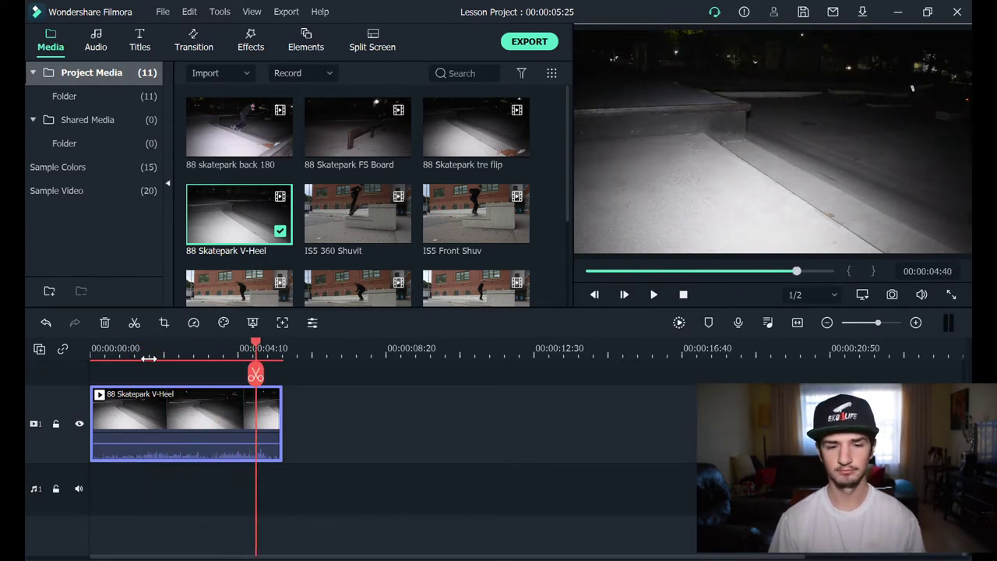
click(400, 460)
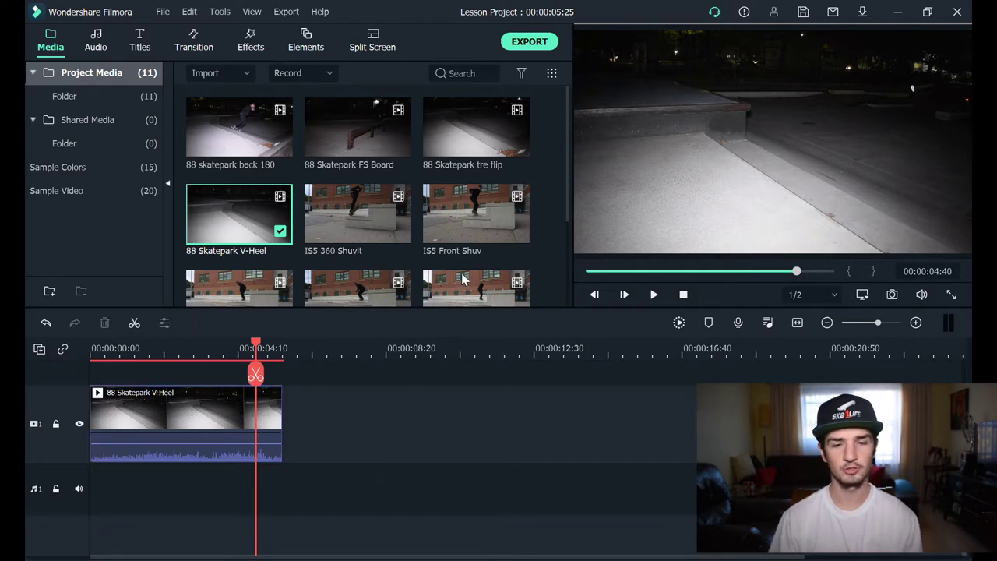
Append the 88 skatepark back 180 clip to the video track and play it through to its end.
drag(229, 116, 289, 414)
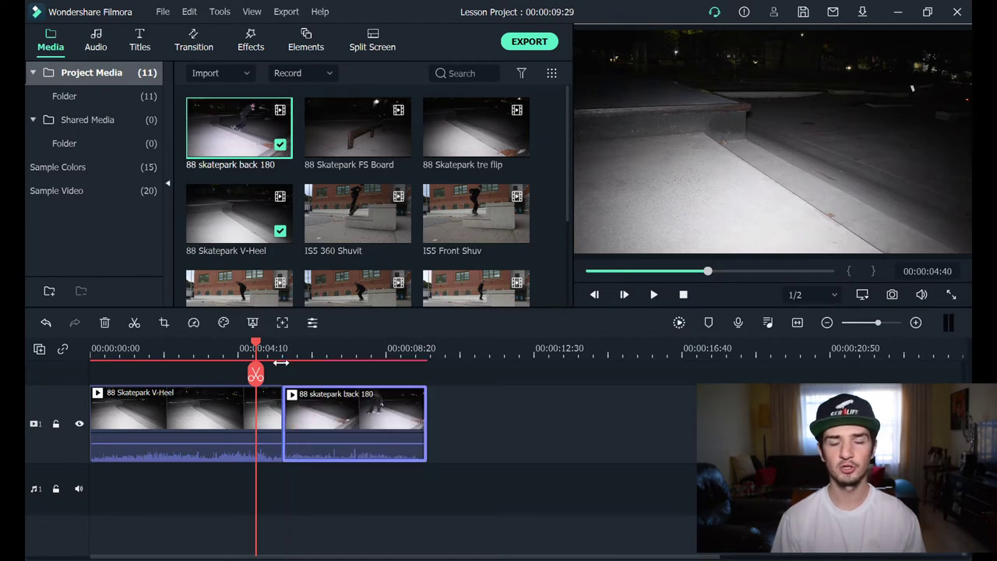
click(305, 363)
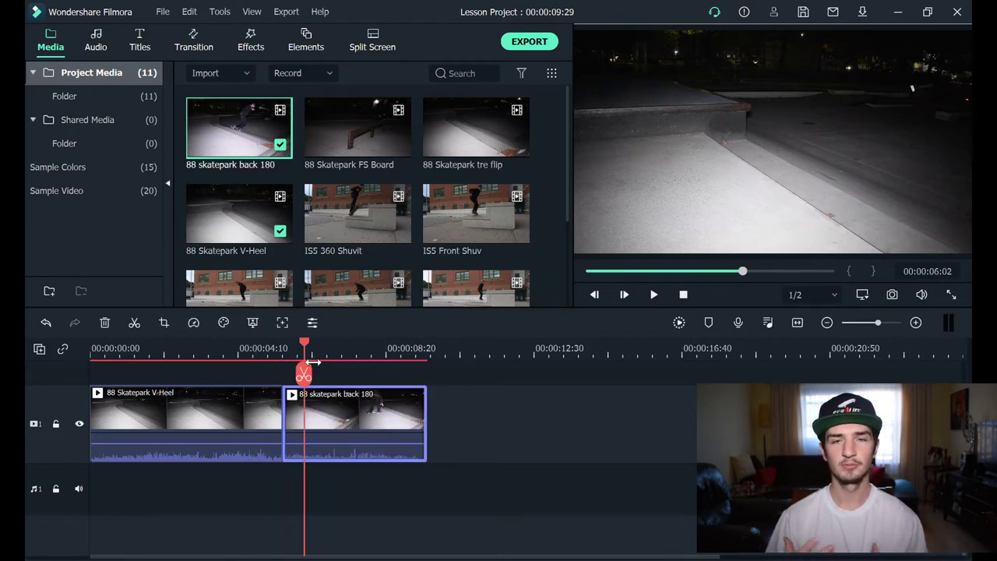
key(space)
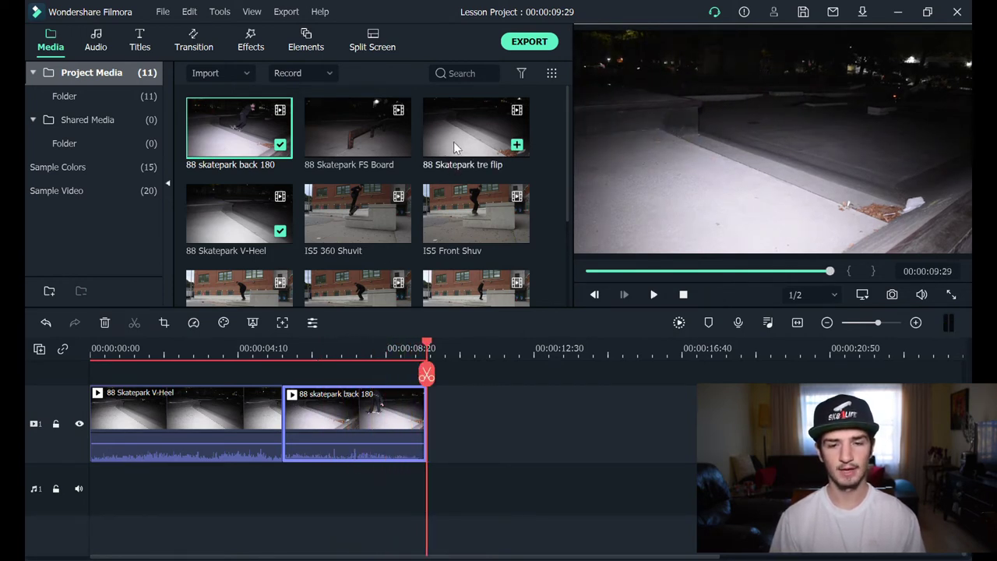
Append the 88 Skatepark tre flip and 88 Skatepark FS Board clips and play across the cut between them.
drag(445, 159, 434, 436)
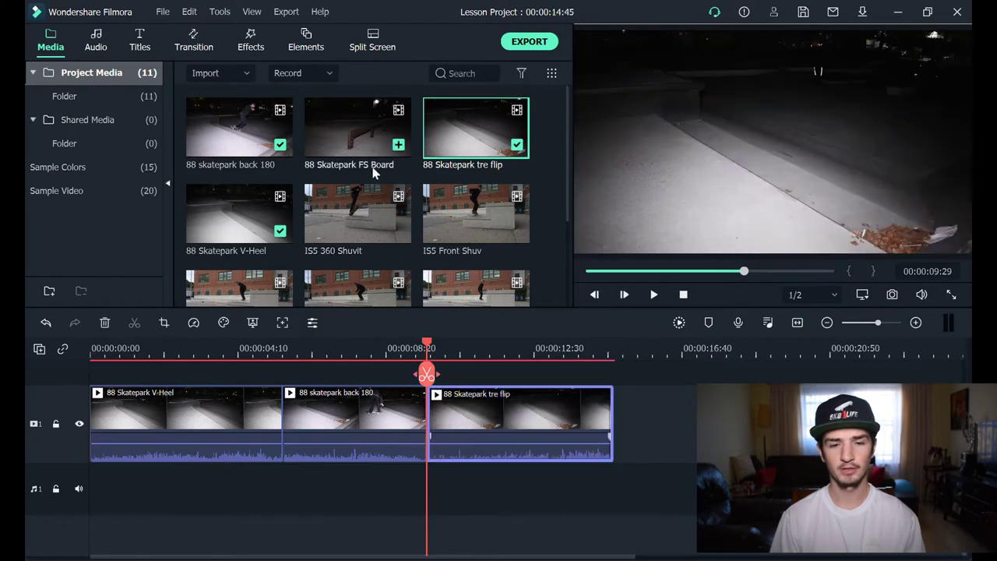
drag(374, 167, 615, 440)
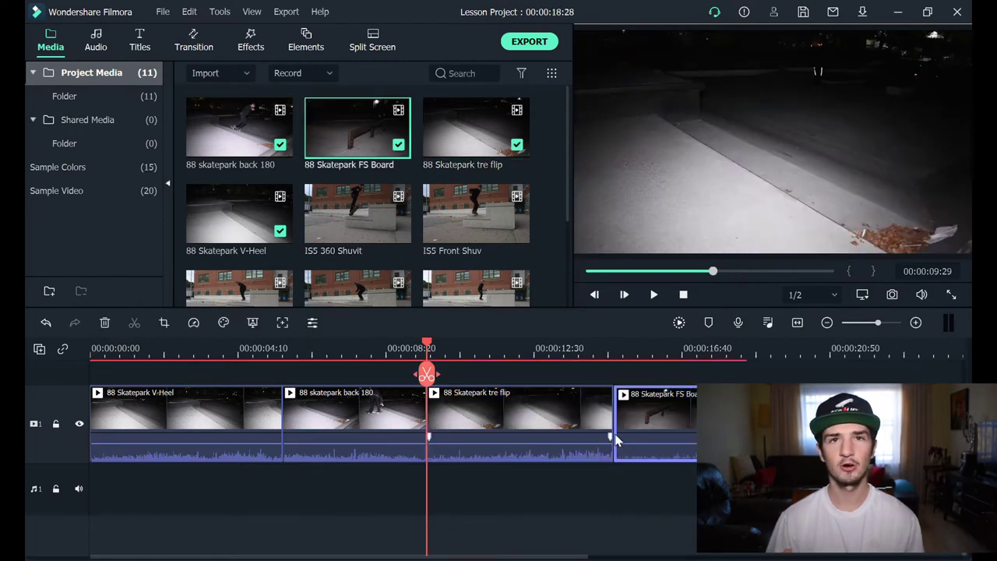
click(604, 352)
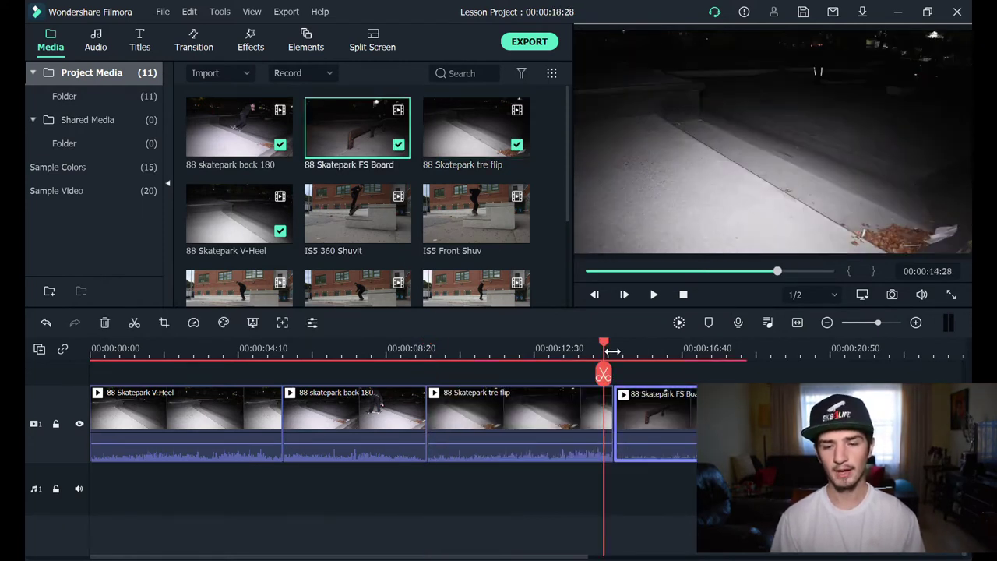
key(space)
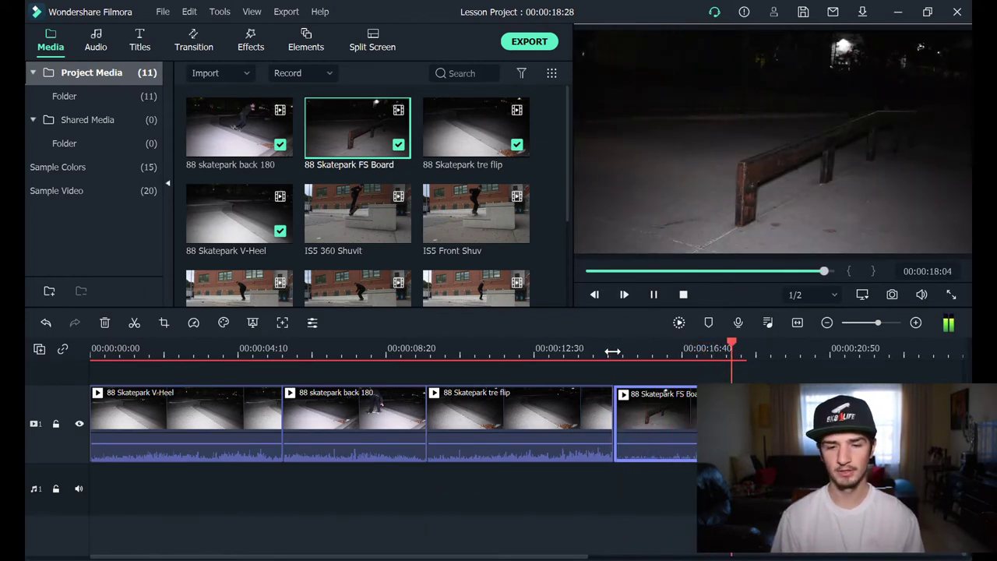
Raise the audio volume of the four 88 Skatepark clips on the timeline to 12.00 dB.
scroll(681, 356, down, 5)
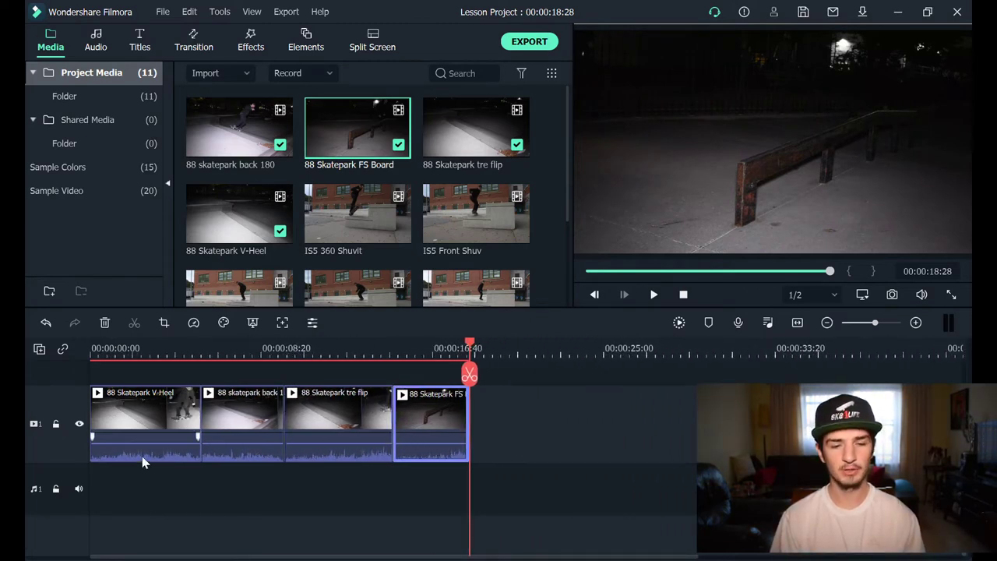
drag(148, 452, 148, 438)
drag(234, 454, 238, 438)
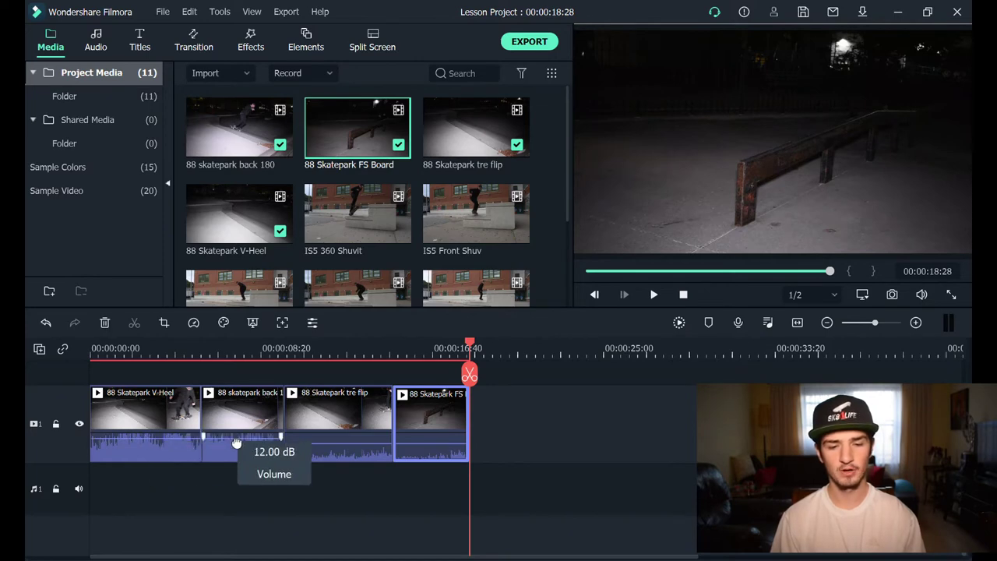
click(322, 451)
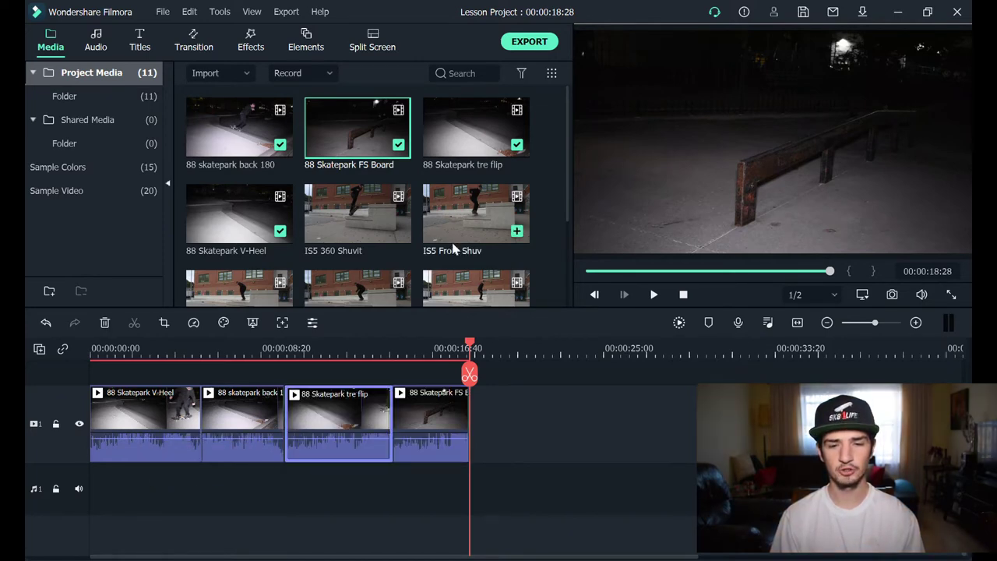
Append the IS5 Front Shuv, IS5 FS Half Cab and IS5 Half Cab clips after the skatepark clips.
scroll(454, 249, down, 2)
scroll(454, 248, up, 2)
scroll(452, 248, down, 1)
scroll(454, 247, down, 1)
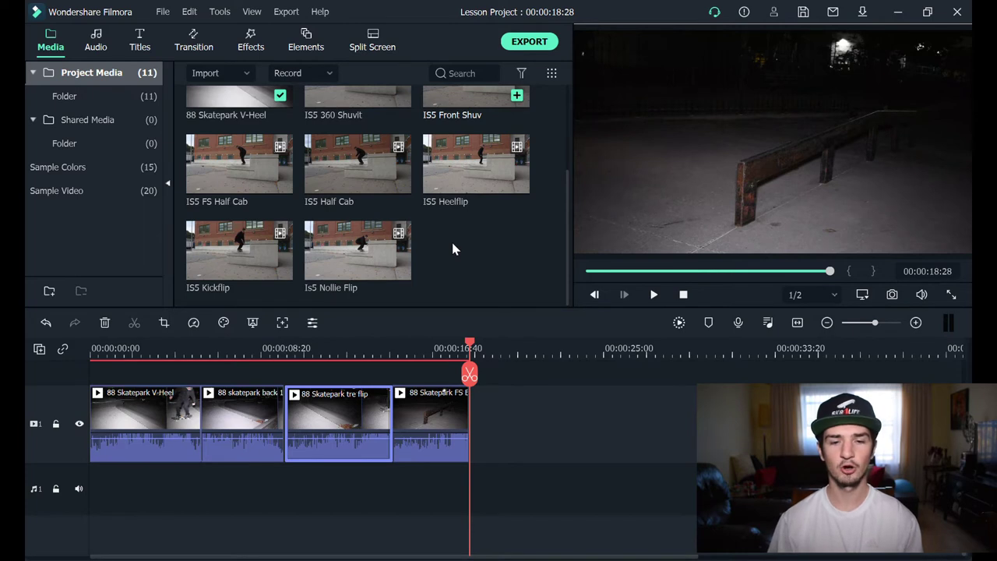
mouse_move(352, 241)
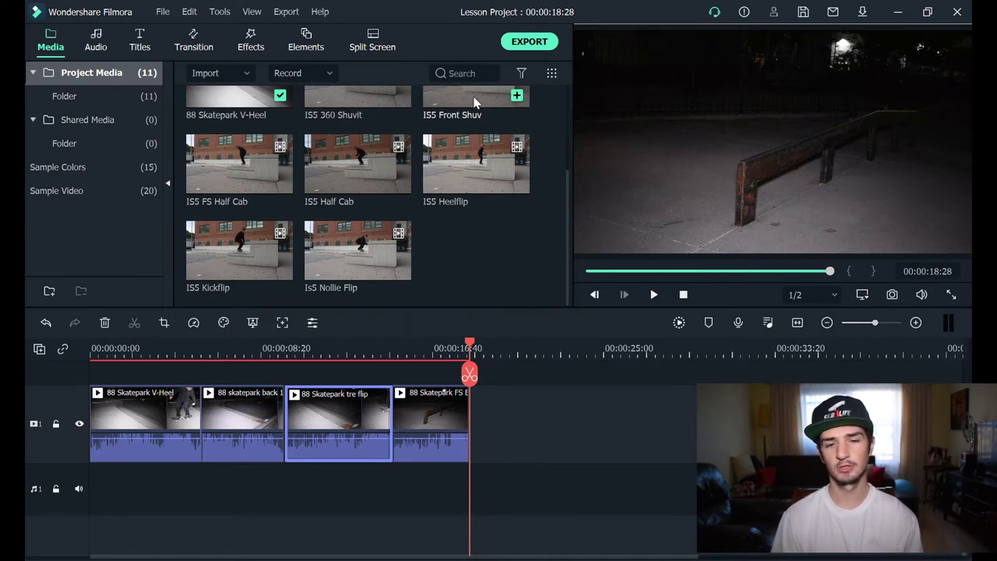
drag(477, 102, 470, 428)
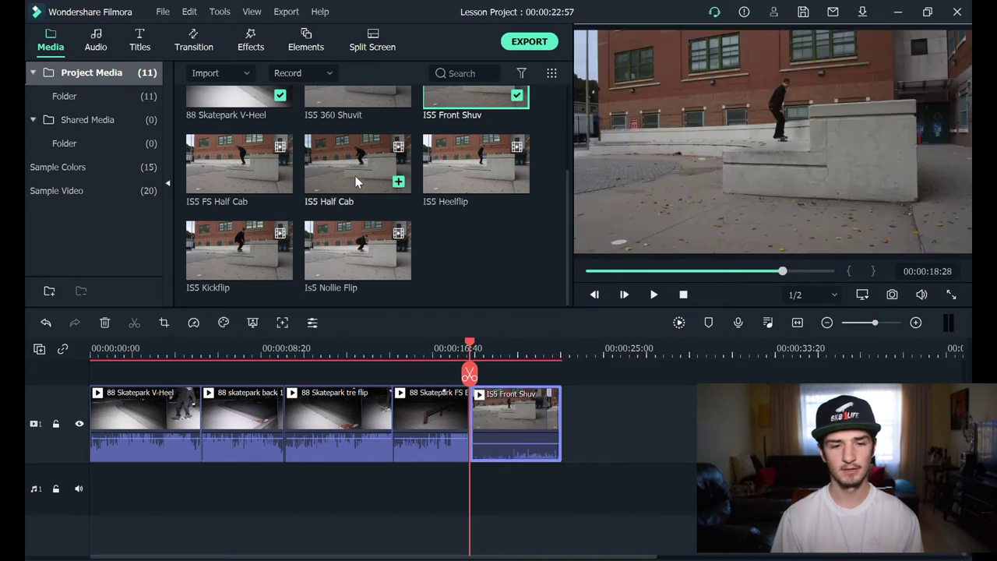
drag(227, 170, 577, 437)
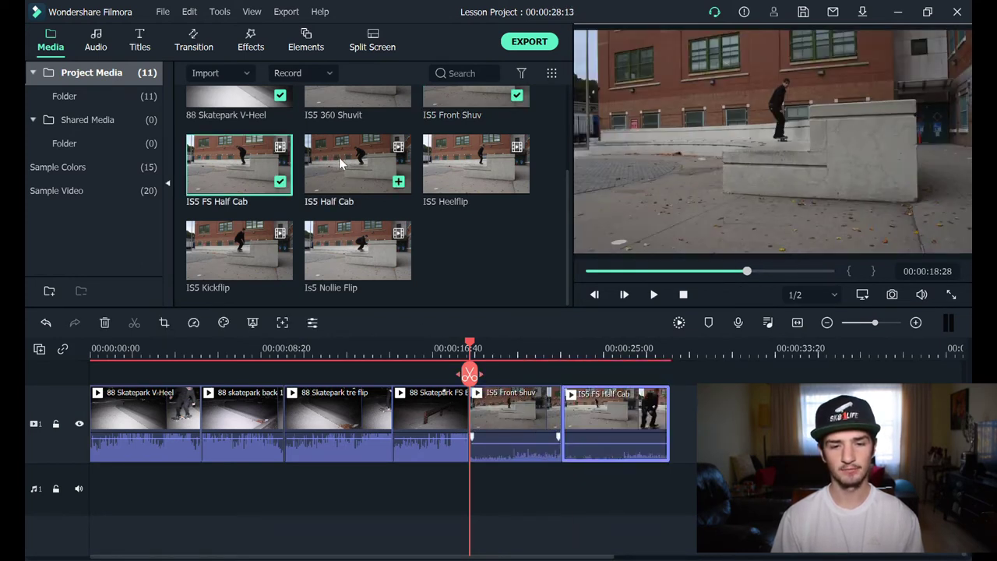
drag(676, 421, 676, 421)
Append the IS5 Kickflip and IS5 Heelflip clips to the end of the video track.
click(239, 250)
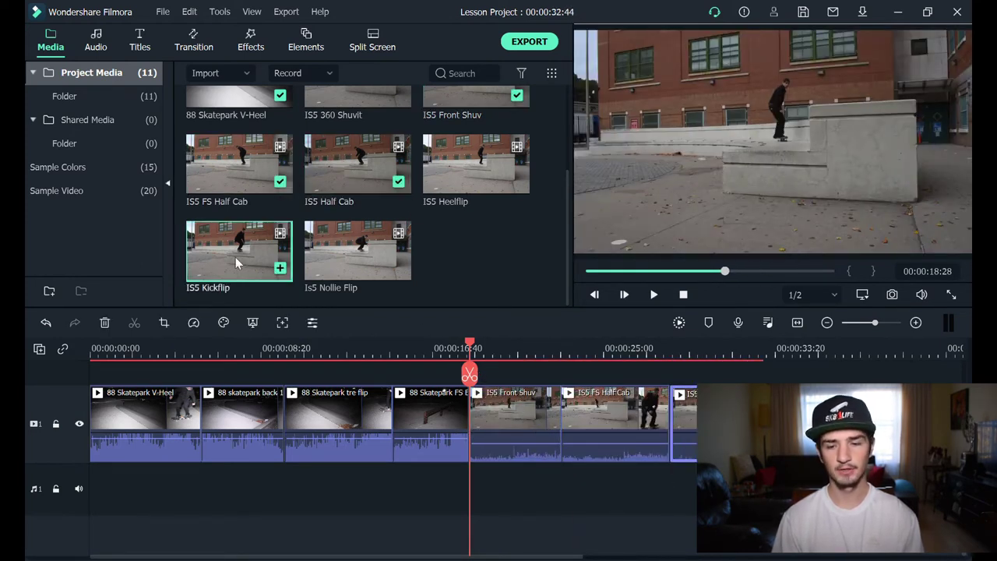
drag(778, 425, 779, 424)
click(476, 168)
scroll(476, 168, up, 1)
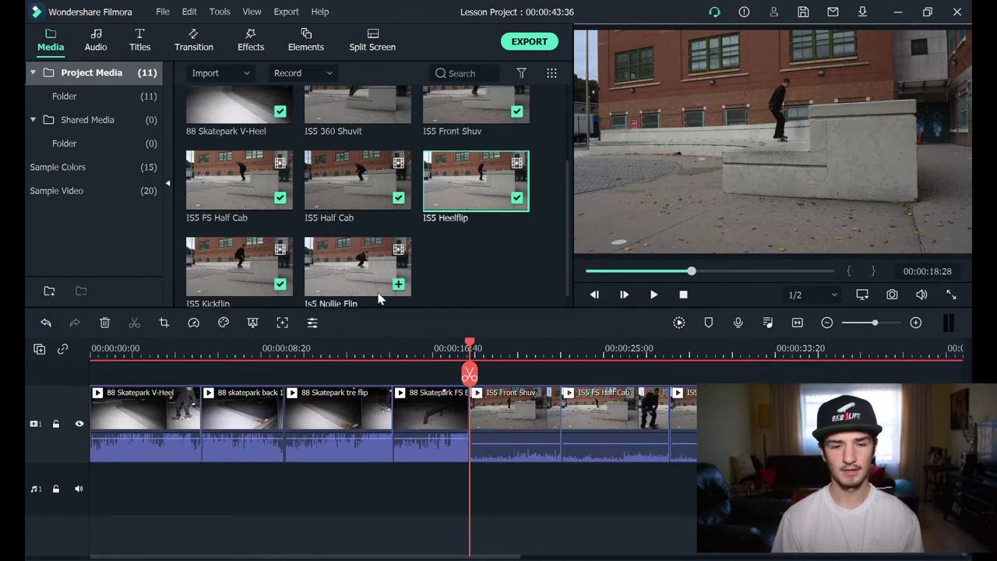
Append the Is5 Nollie Flip clip after the IS5 Heelflip clip on the video track.
scroll(479, 281, down, 1)
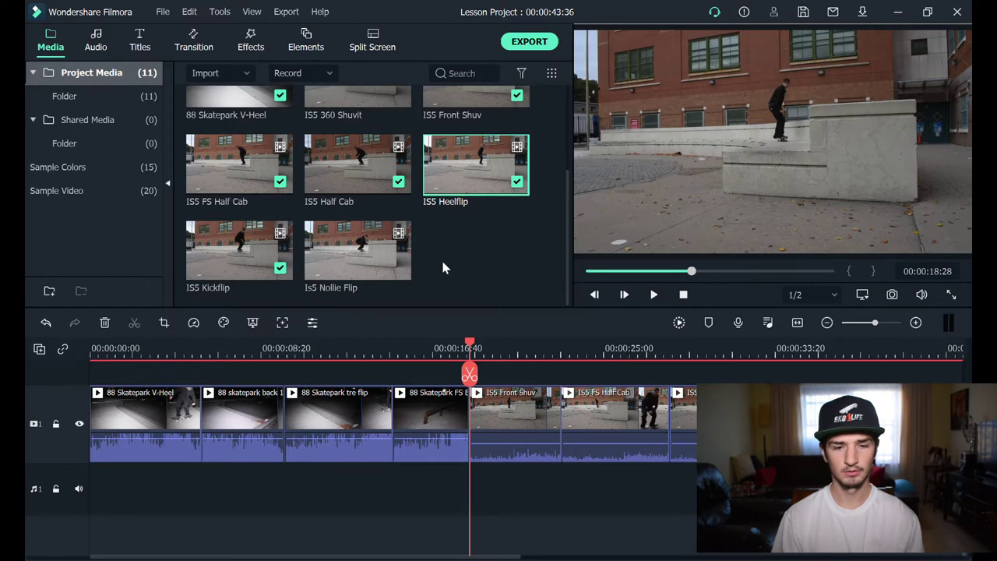
click(358, 251)
scroll(494, 388, down, 3)
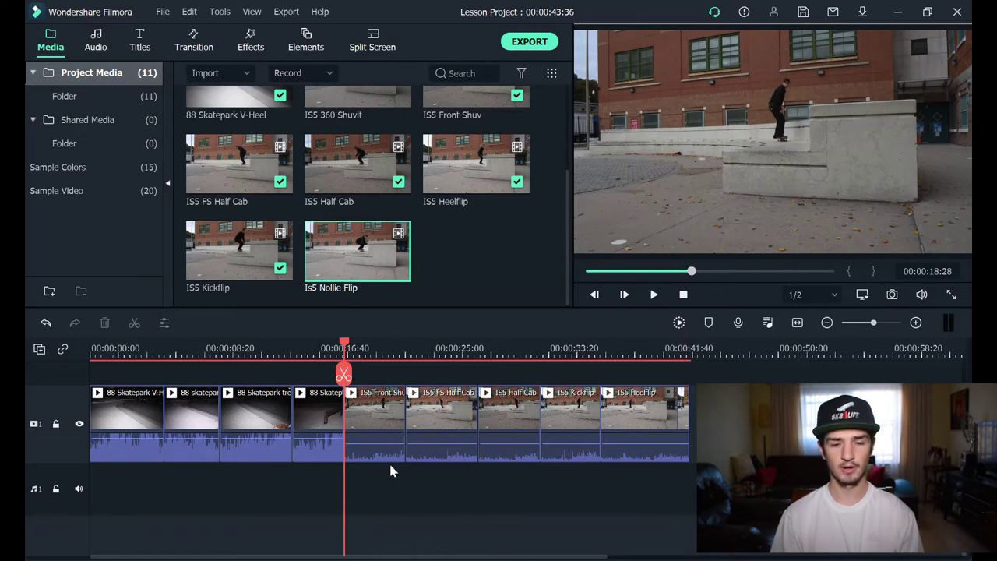
mouse_move(569, 460)
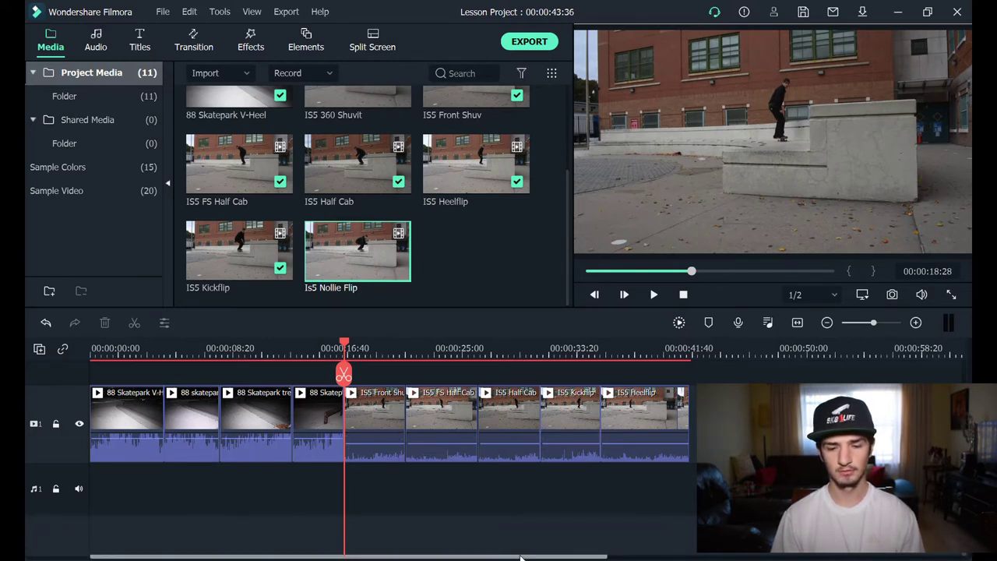
mouse_move(526, 556)
mouse_down()
mouse_move(692, 558)
mouse_move(531, 558)
mouse_up()
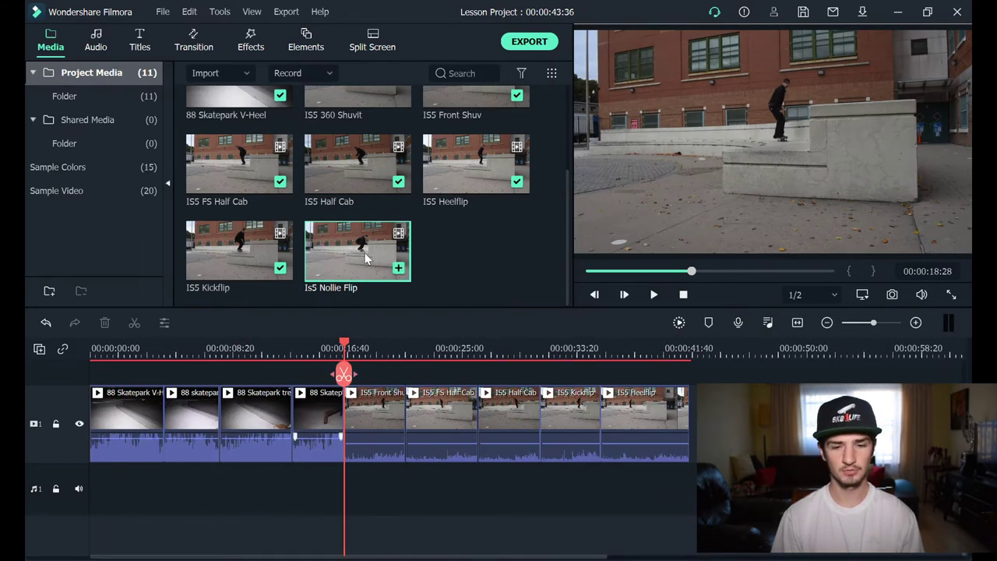
click(398, 268)
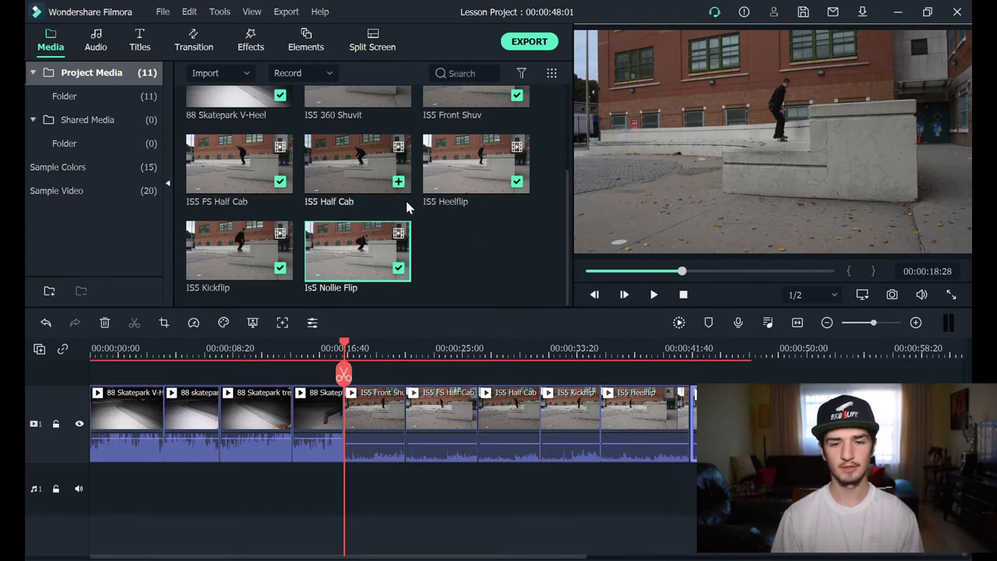
Preview the IS5 360 Shuvit clip from the media library and append it to the video track.
scroll(544, 203, up, 3)
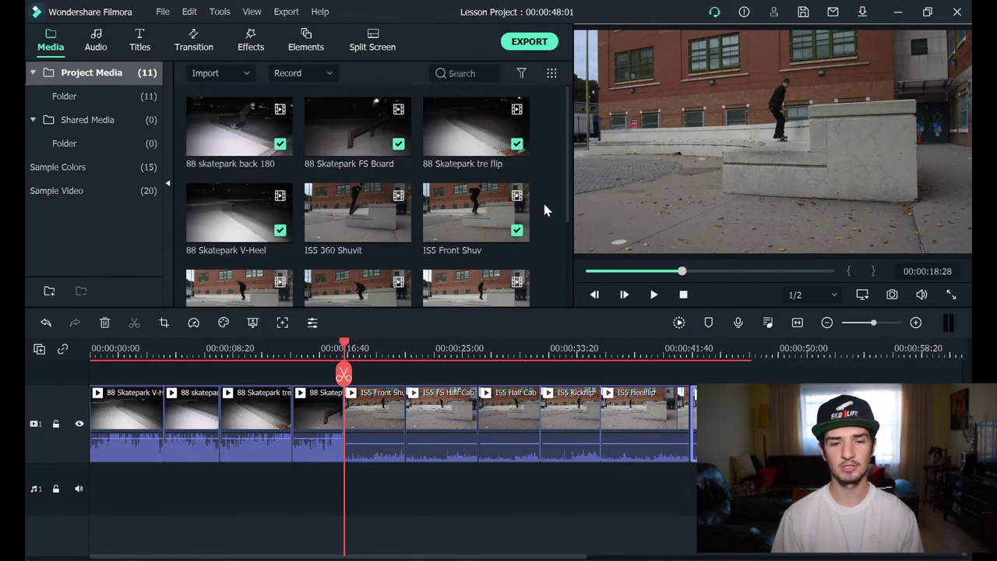
double_click(358, 200)
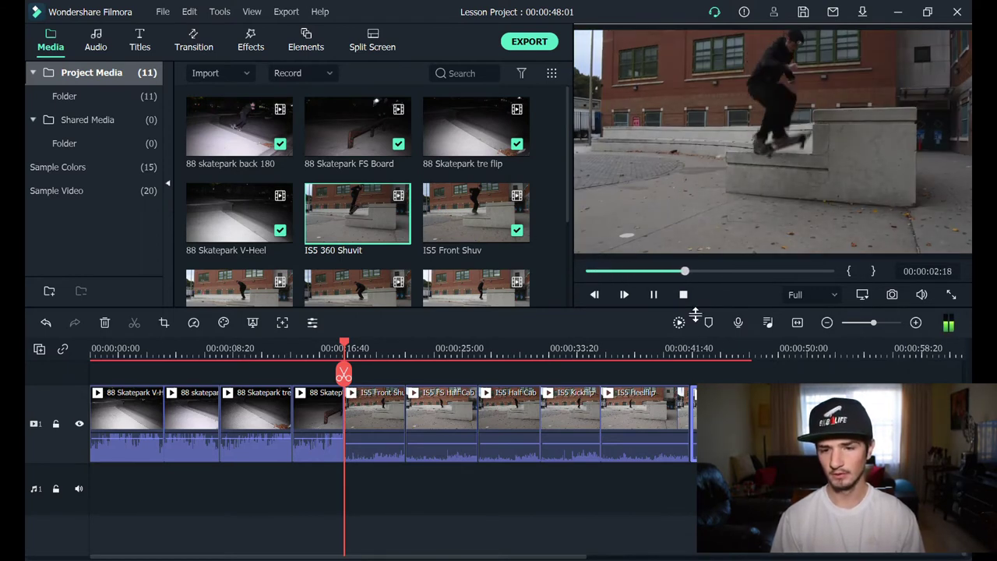
click(653, 294)
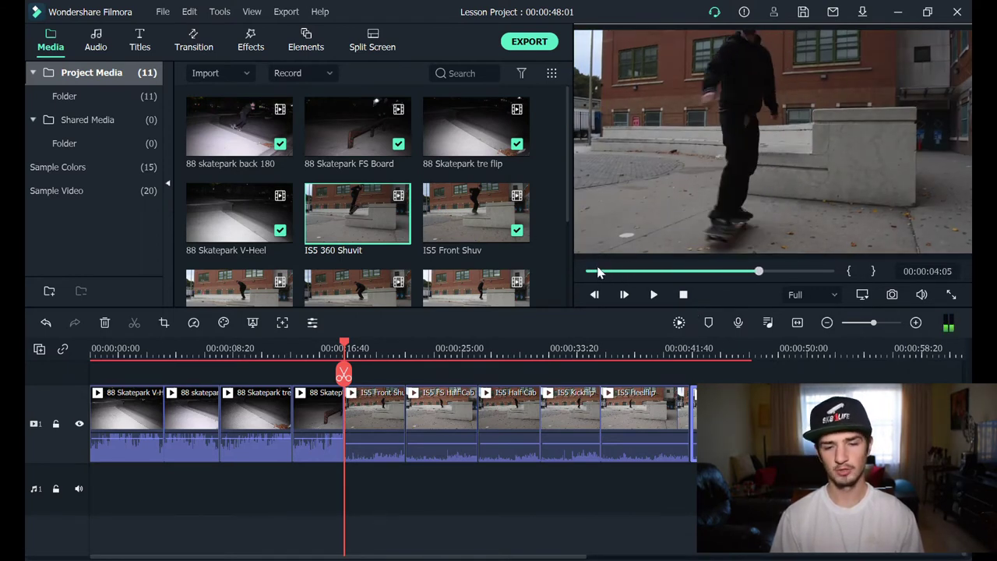
click(398, 229)
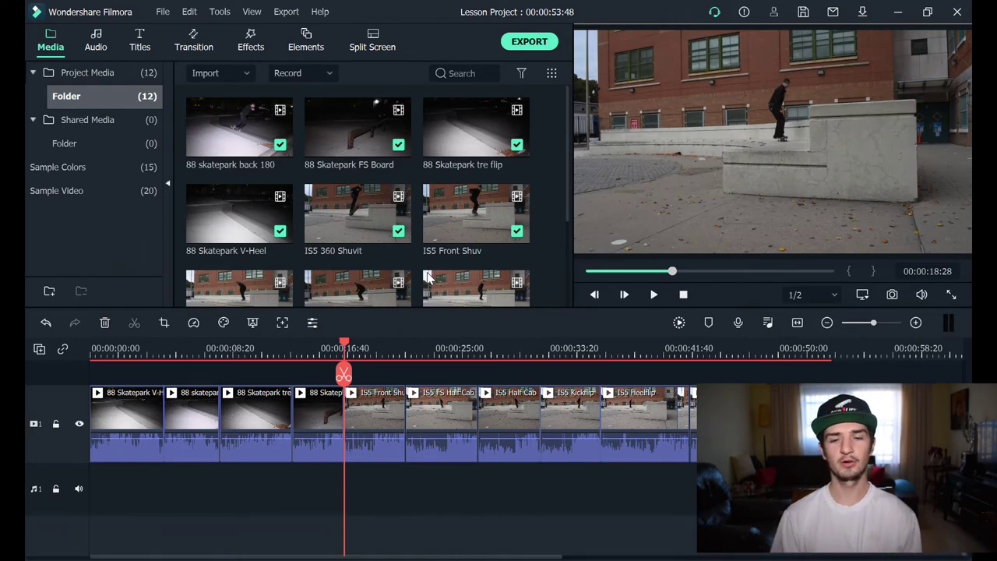
Place the One Piece OST War Cry song at the start of the audio track and lower its volume to -7.29 dB.
scroll(427, 278, down, 3)
drag(476, 250, 99, 503)
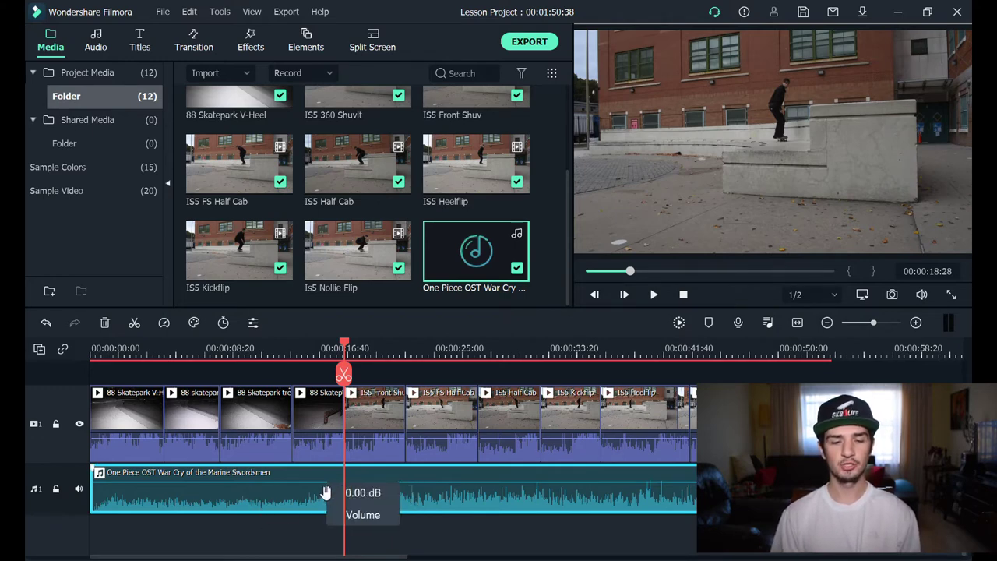
mouse_move(325, 493)
drag(325, 493, 295, 492)
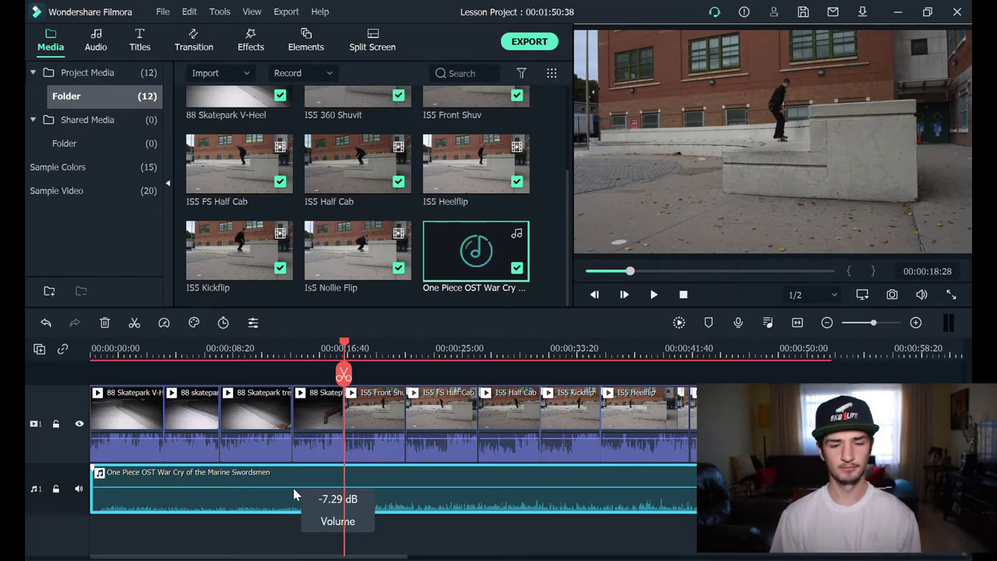
Add a beat marker on the War Cry song at 00:00:06:51 and a timeline marker at 00:00:07:42.
drag(345, 344, 194, 350)
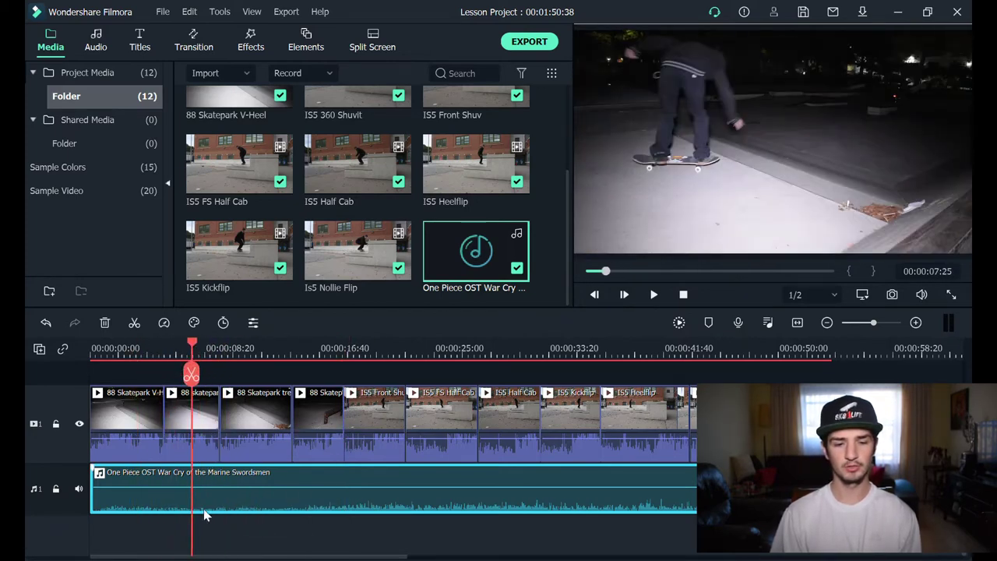
mouse_move(232, 490)
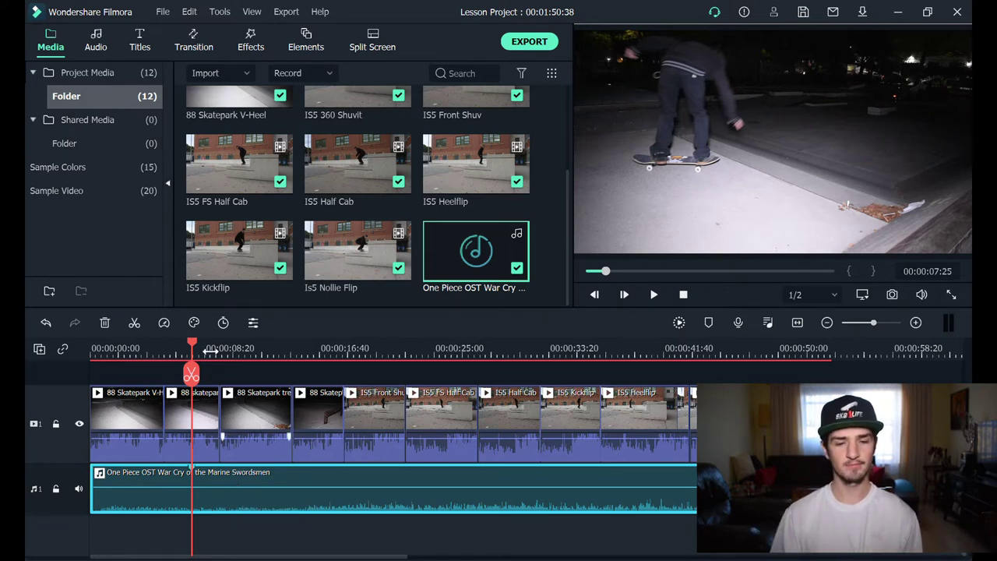
click(206, 352)
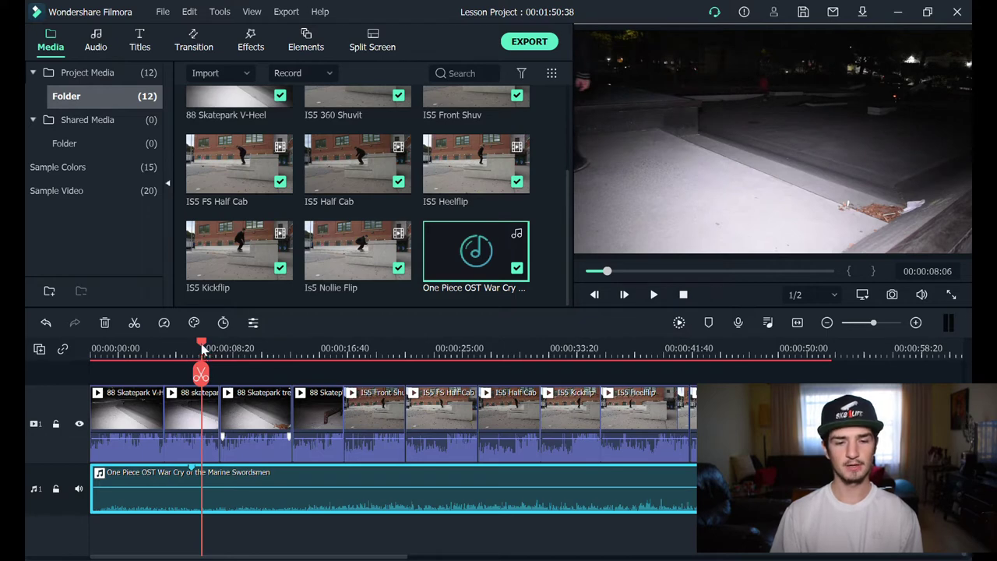
scroll(198, 345, down, 1)
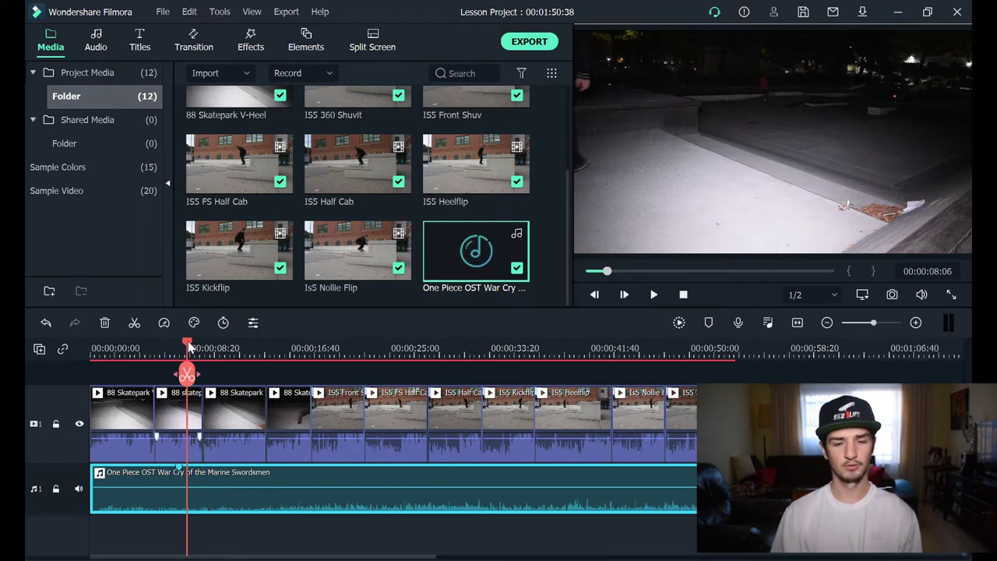
drag(190, 347, 172, 347)
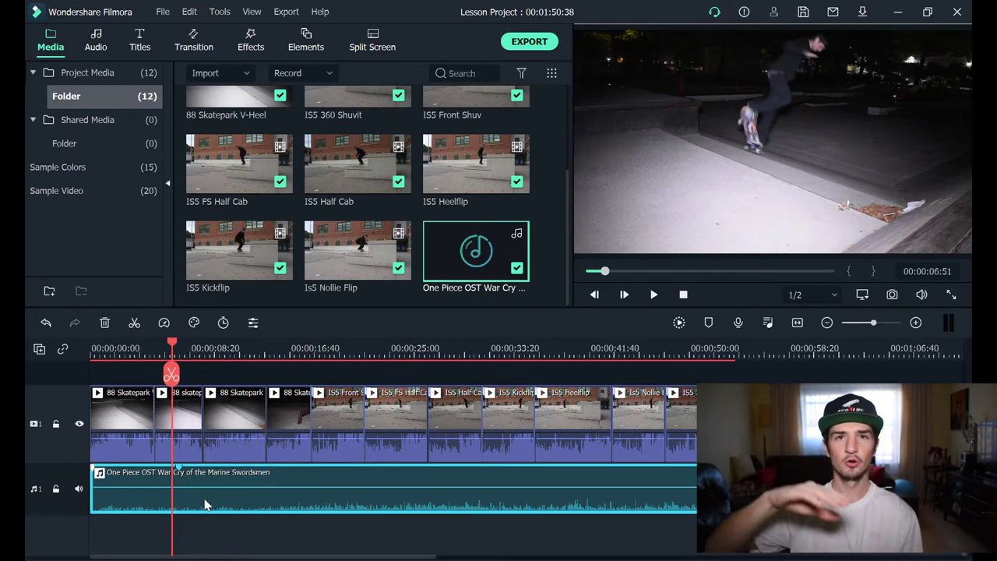
click(182, 366)
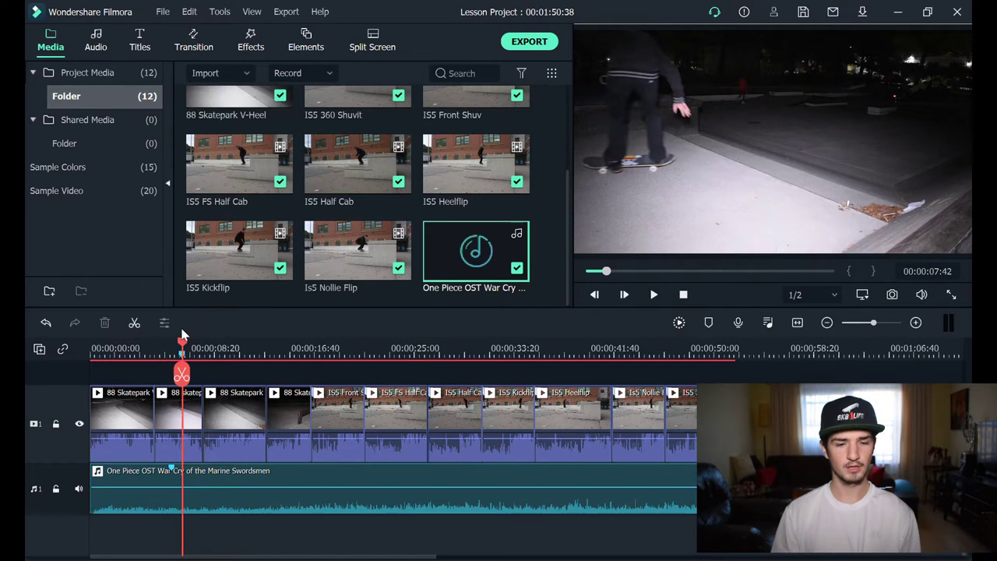
Add an earlier beat marker on the War Cry song at about four seconds and a timeline marker at 00:00:03:53.
drag(182, 346, 152, 348)
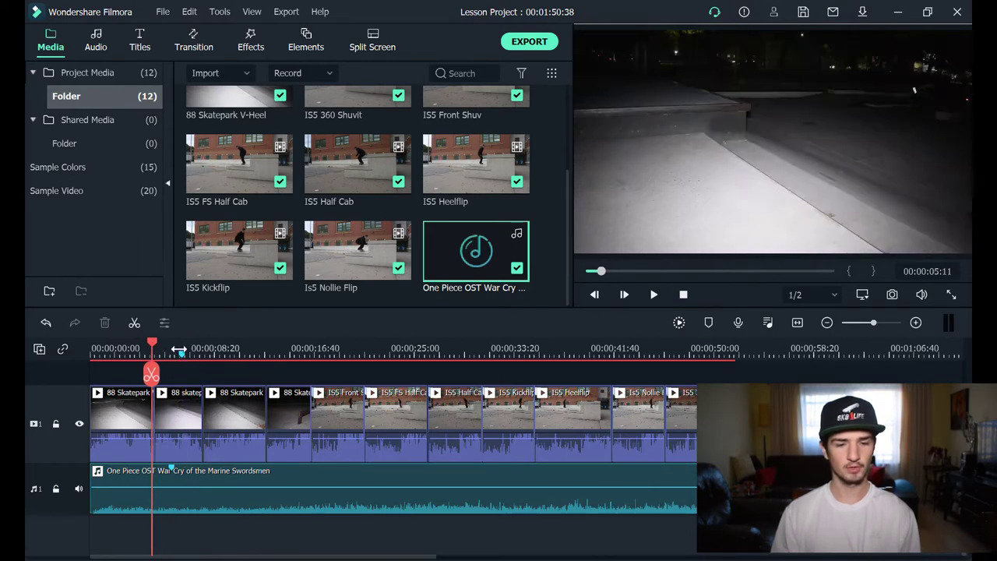
drag(152, 348, 103, 356)
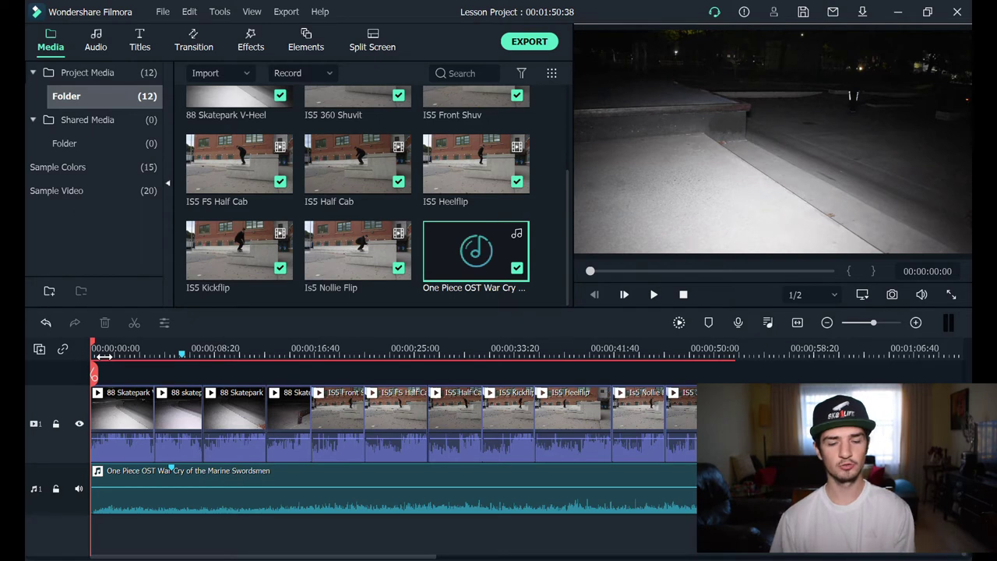
mouse_move(103, 356)
mouse_down()
mouse_move(150, 357)
mouse_move(120, 348)
mouse_up()
click(154, 377)
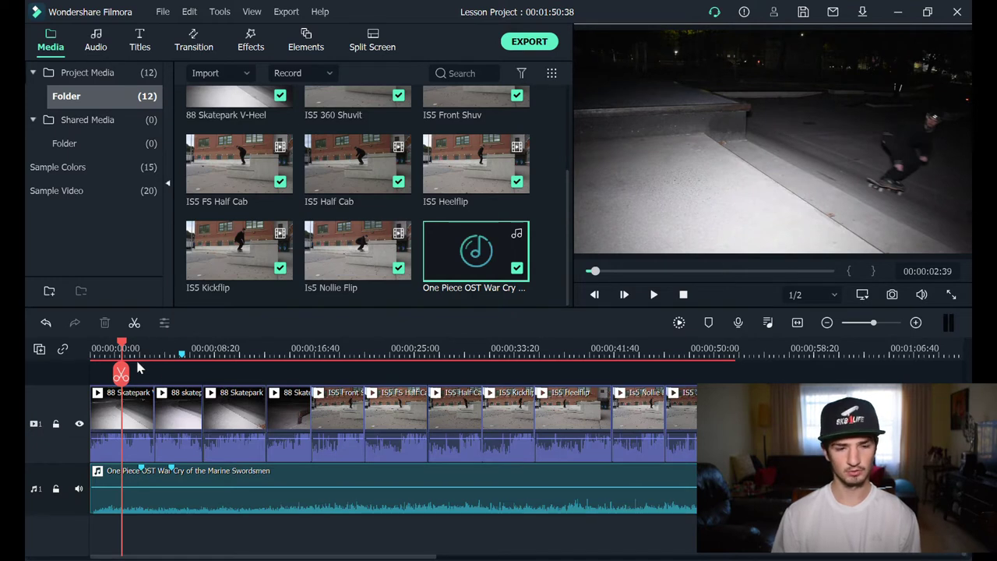
click(136, 356)
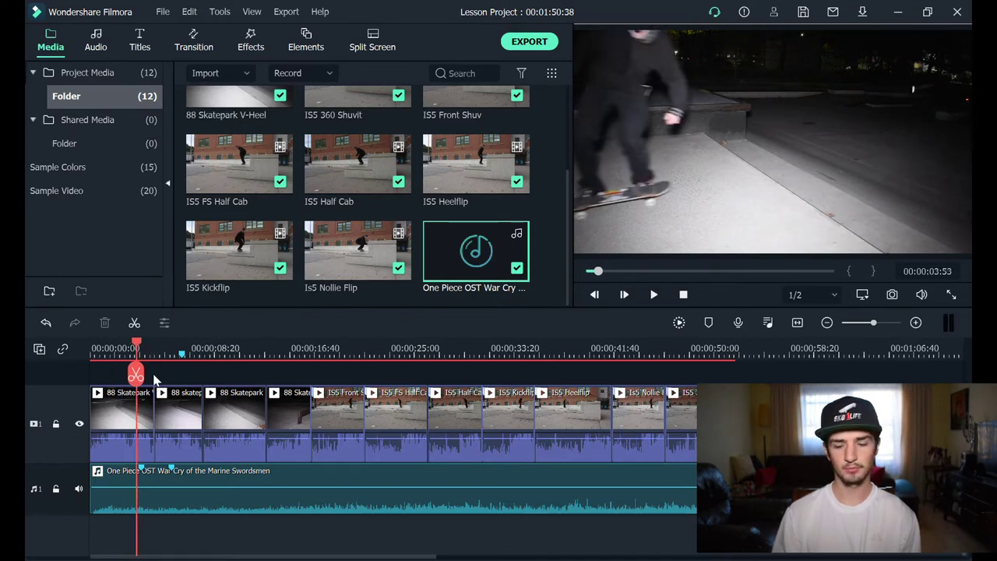
drag(138, 348, 101, 348)
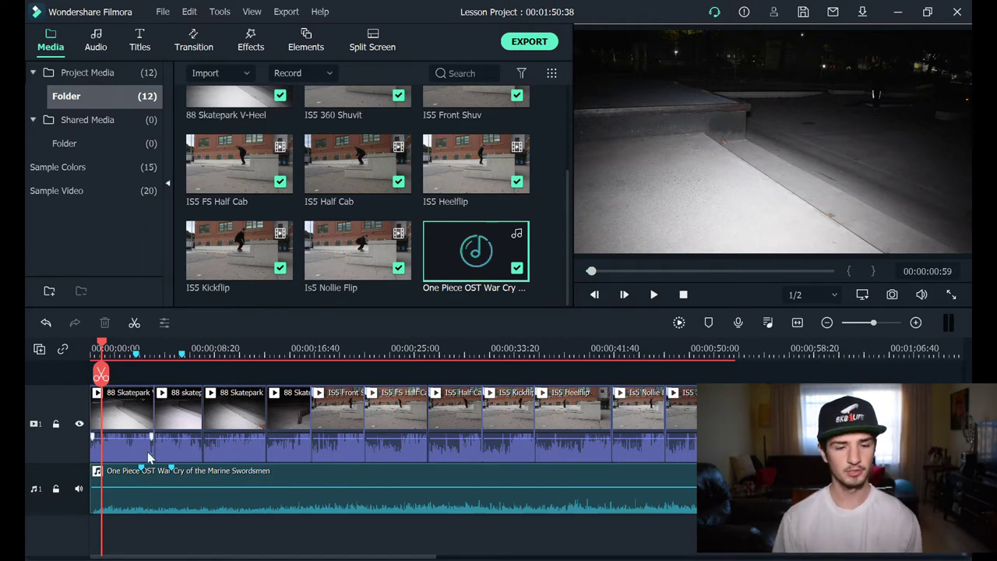
Mark the trick on the 88 Skatepark V-Heel clip about 3.5 seconds in and trim a little off the clip's start.
click(130, 414)
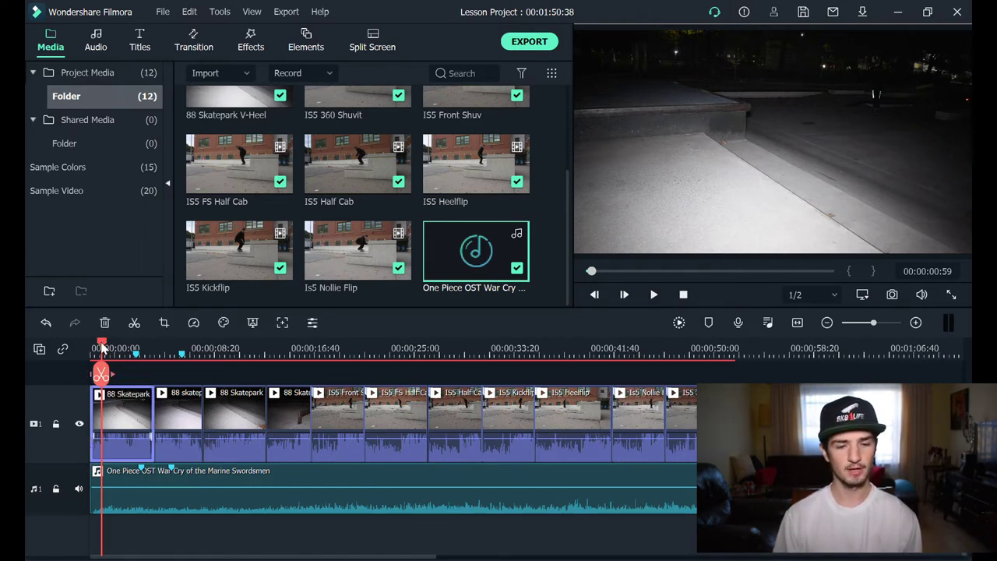
drag(101, 349, 134, 349)
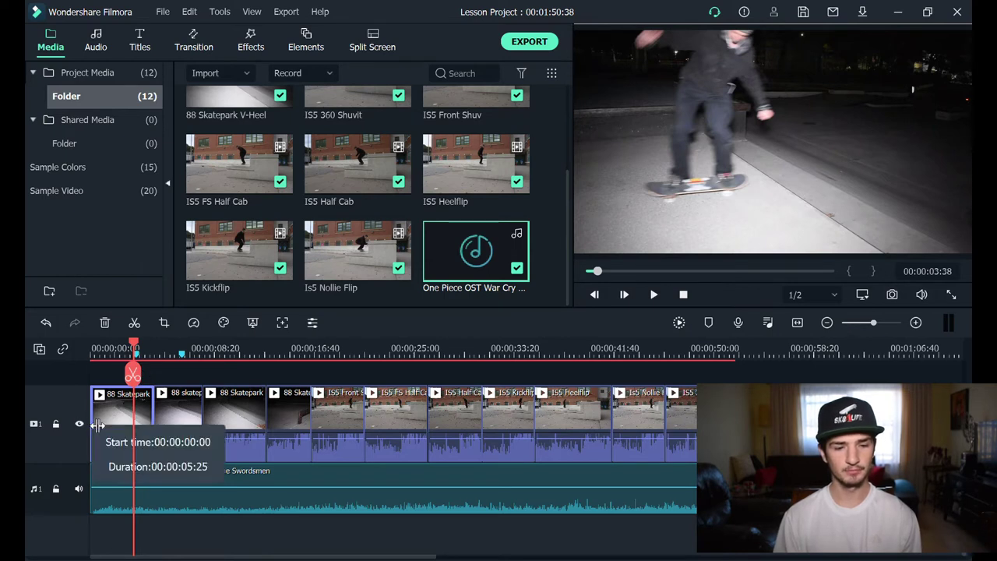
drag(96, 425, 109, 424)
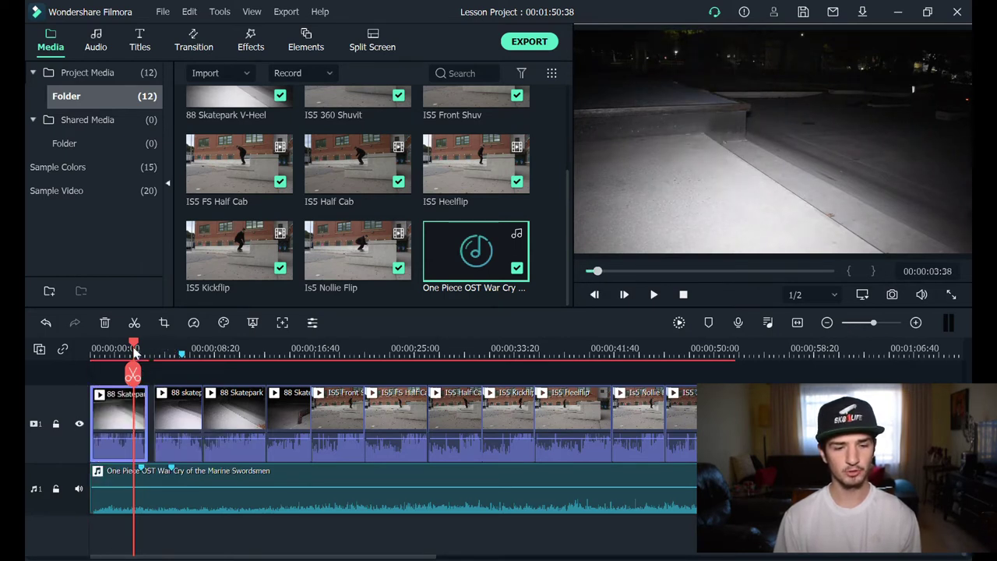
drag(134, 346, 136, 345)
mouse_move(115, 400)
mouse_down()
mouse_move(123, 405)
mouse_move(112, 407)
mouse_up()
Move all clips following the V-Heel clip together along the video track to about 19 seconds, leaving a wide gap.
click(182, 345)
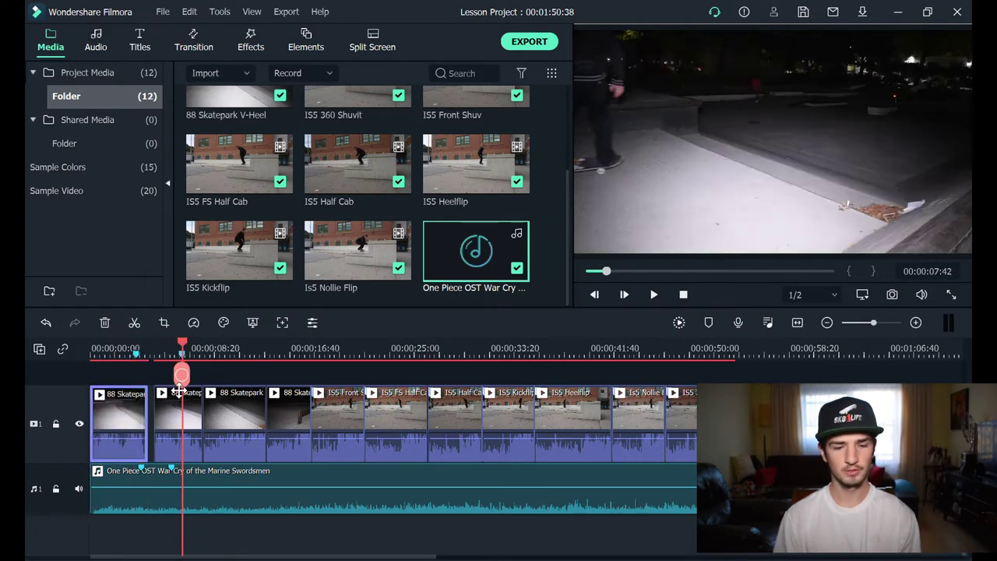
click(144, 345)
click(155, 397)
shift+click(654, 423)
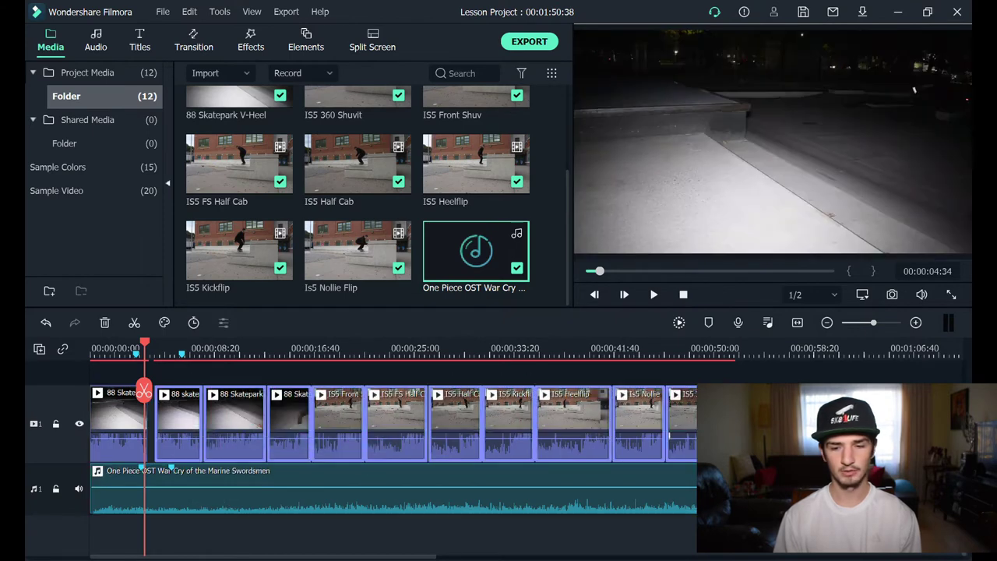
drag(164, 421, 334, 448)
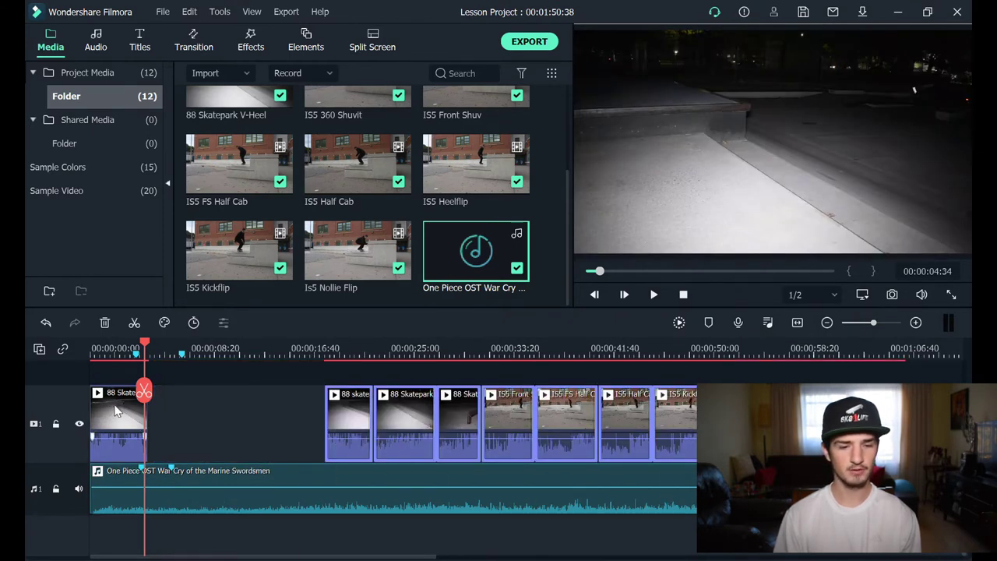
Shift the V-Heel clip along the track so its marker meets the first timeline marker and its end reaches 00:00:05:45.
click(118, 415)
drag(119, 415, 142, 413)
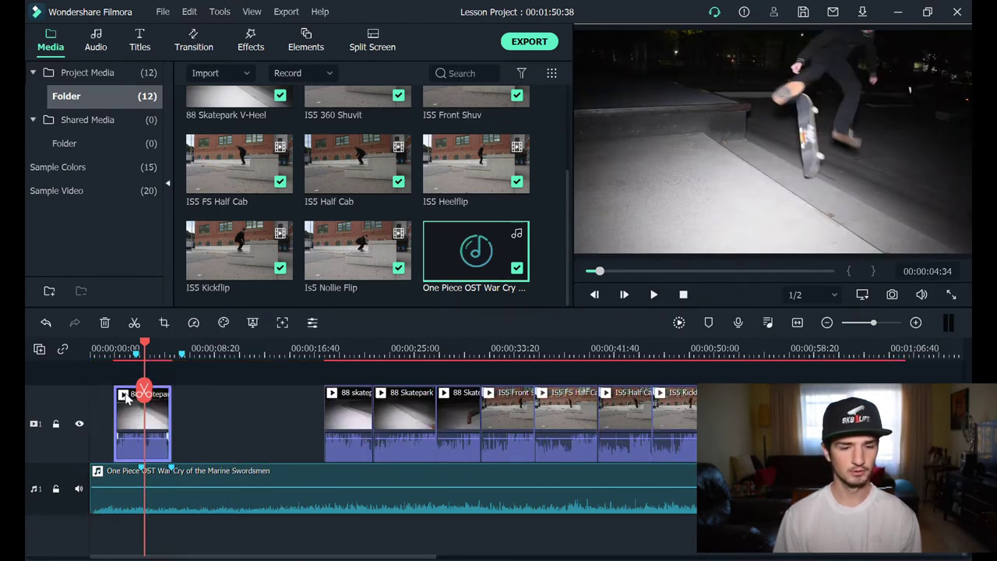
scroll(359, 350, up, 3)
click(359, 349)
drag(359, 349, 352, 350)
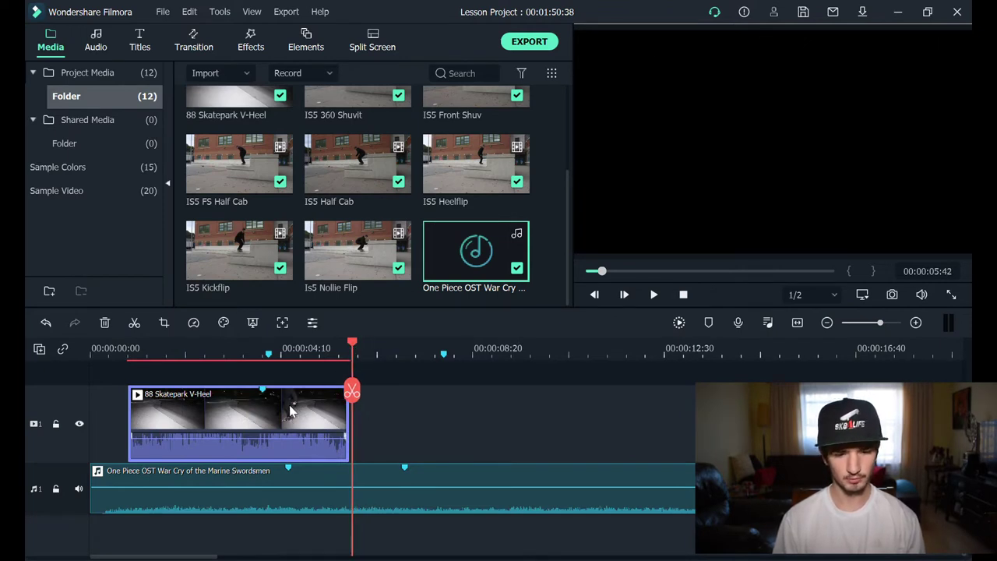
mouse_move(290, 410)
mouse_down()
mouse_move(304, 415)
mouse_move(296, 408)
mouse_up()
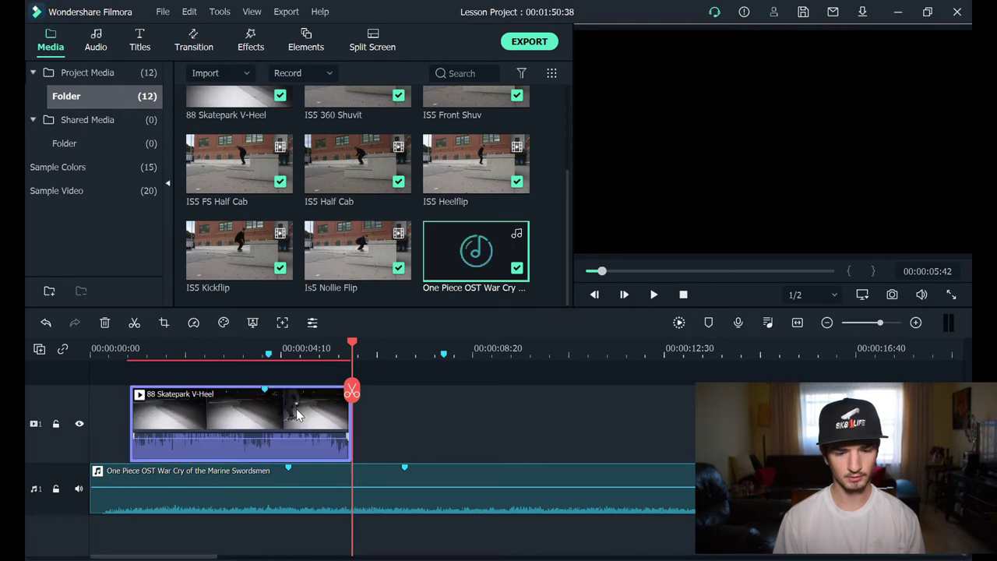
click(356, 348)
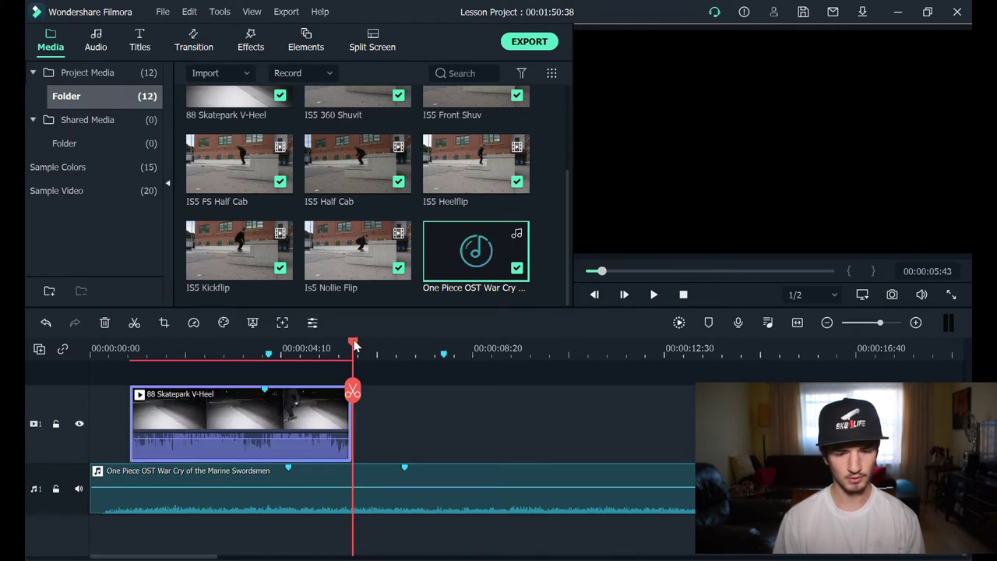
drag(283, 421, 287, 422)
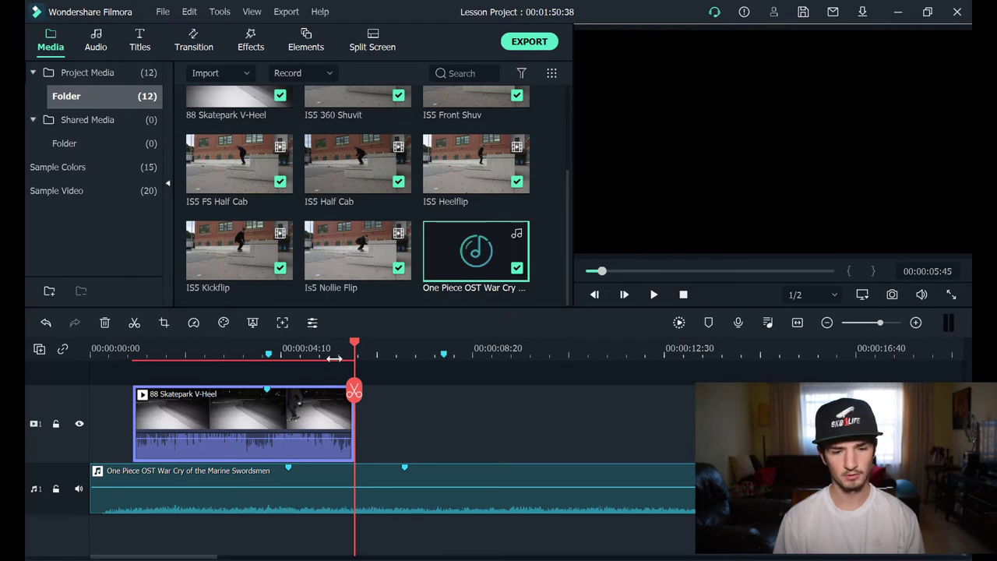
Play back the V-Heel trick from 00:00:03:27 to check its timing against the song.
drag(355, 348, 250, 396)
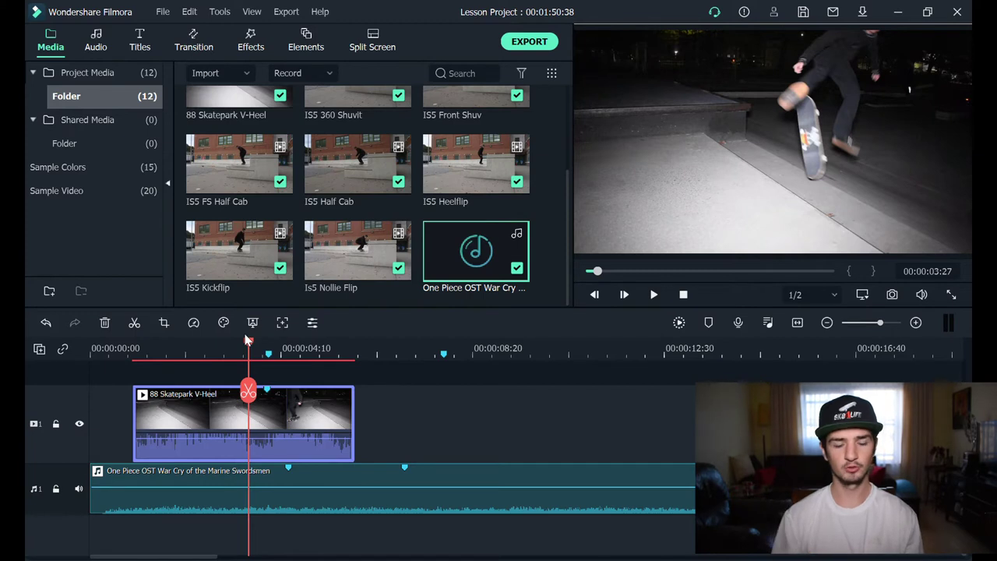
key(space)
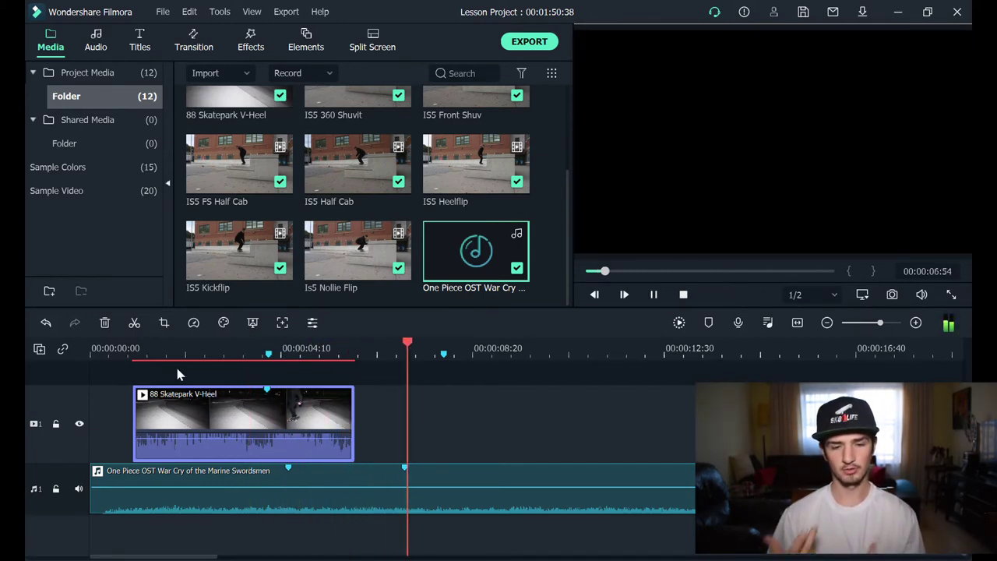
key(space)
Extend the V-Heel clip's start back to its full length and realign its marker with the first timeline marker.
key(ctrl+minus)
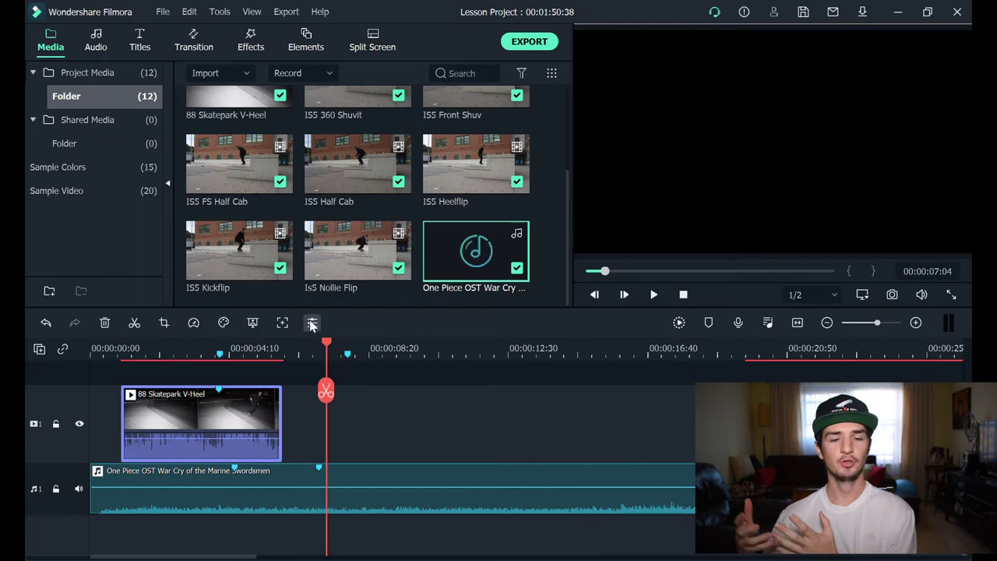
drag(329, 351, 121, 354)
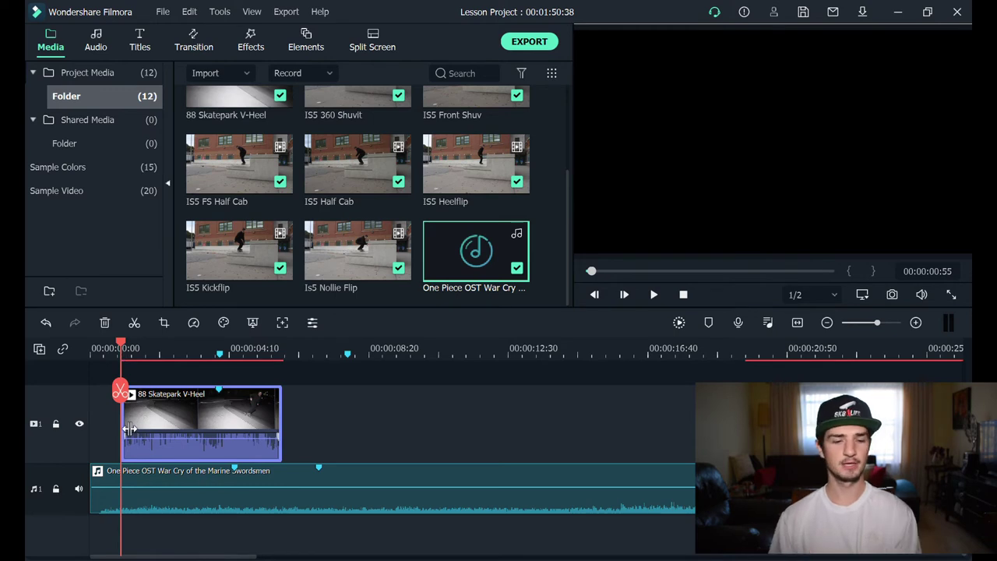
drag(130, 428, 90, 430)
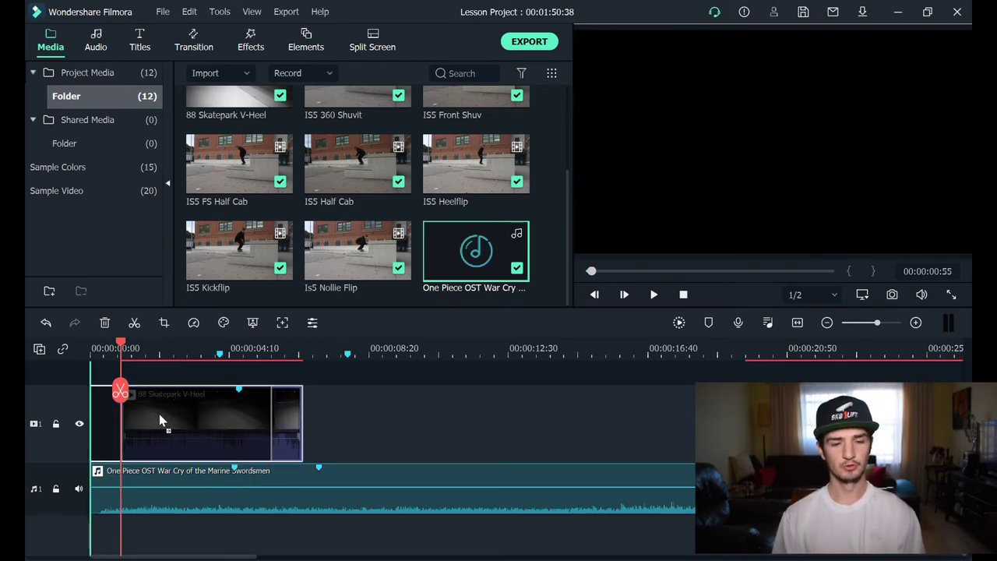
drag(161, 412, 175, 397)
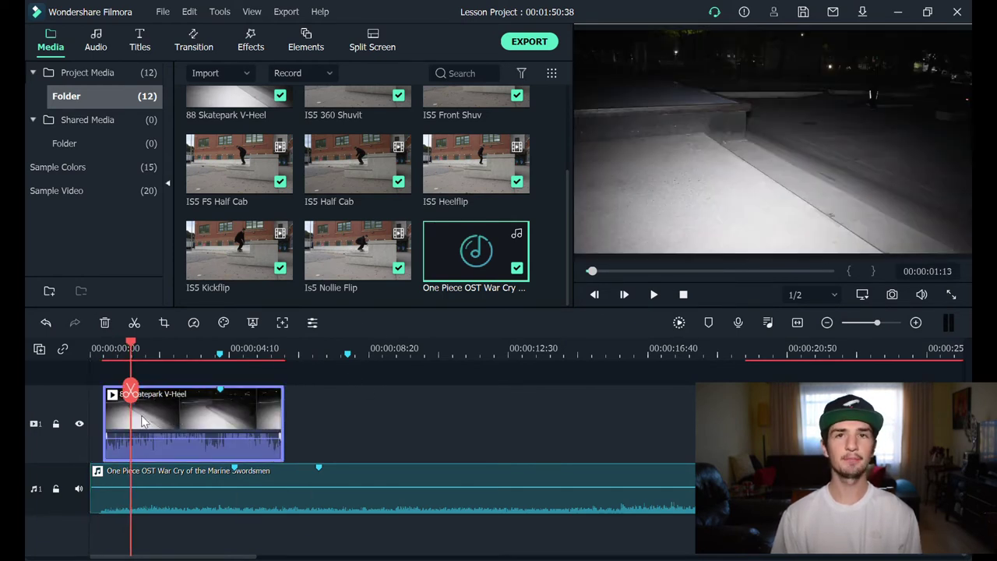
Trim the War Cry song's start until the V-Heel clip begins at zero, shortening the project to 00:01:50:15.
click(103, 489)
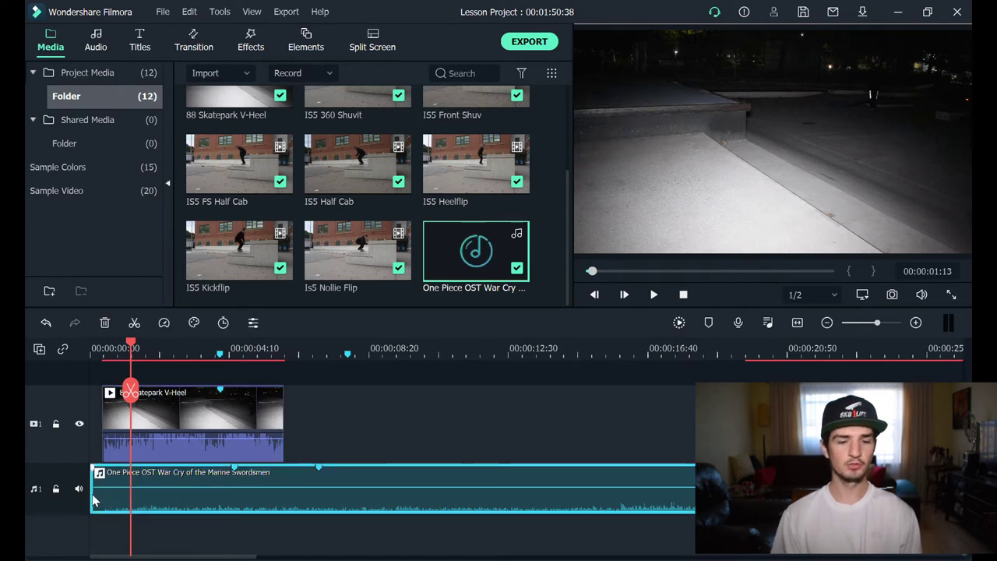
drag(91, 502, 109, 499)
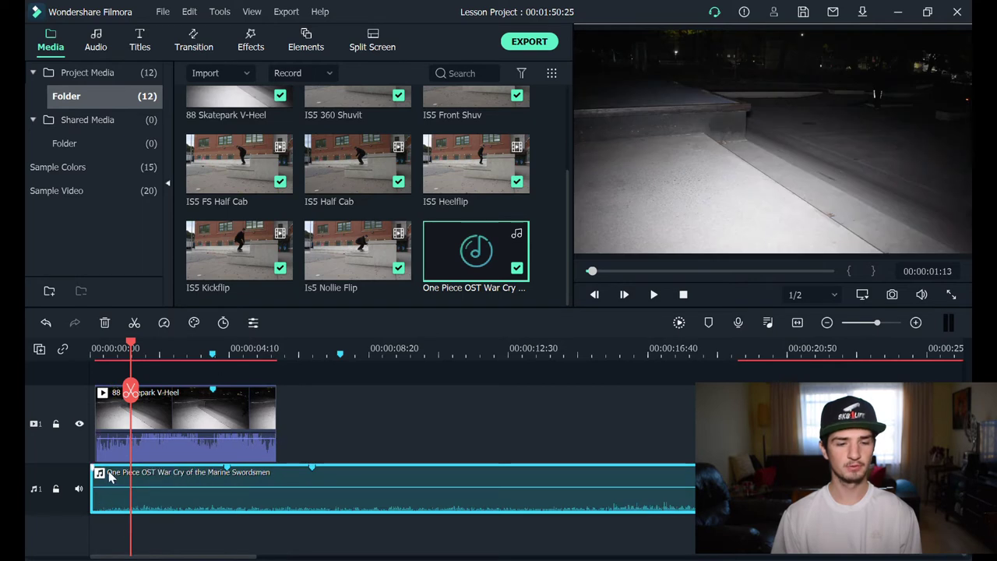
mouse_move(112, 490)
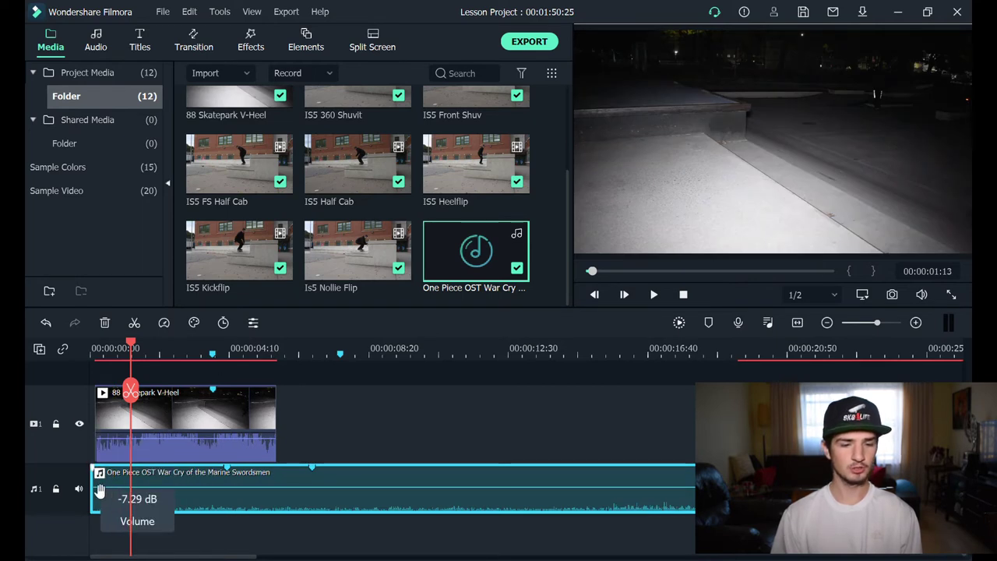
drag(99, 505, 99, 504)
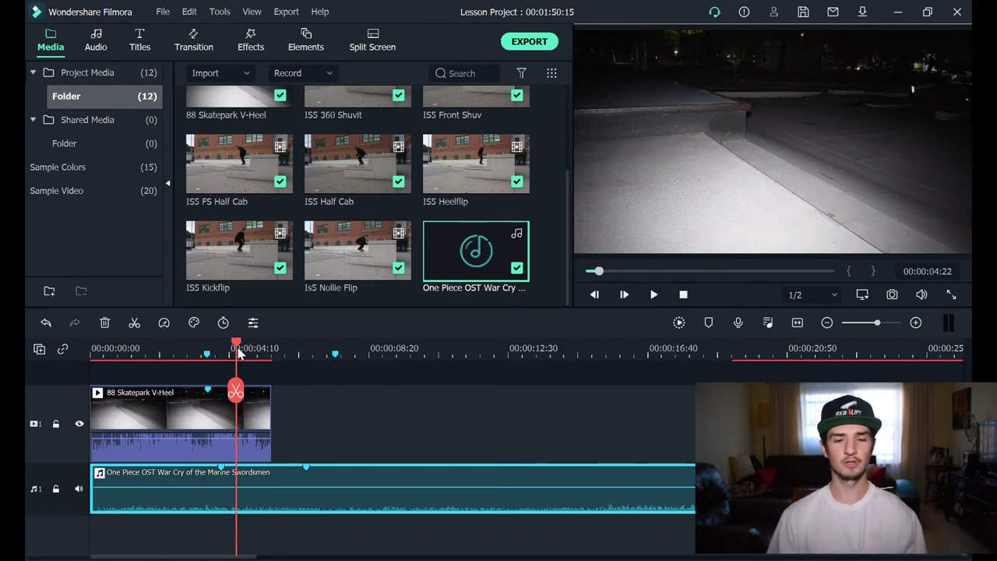
Place the 88 skatepark back 180 clip directly after the V-Heel clip and play back the transition.
drag(240, 352, 506, 411)
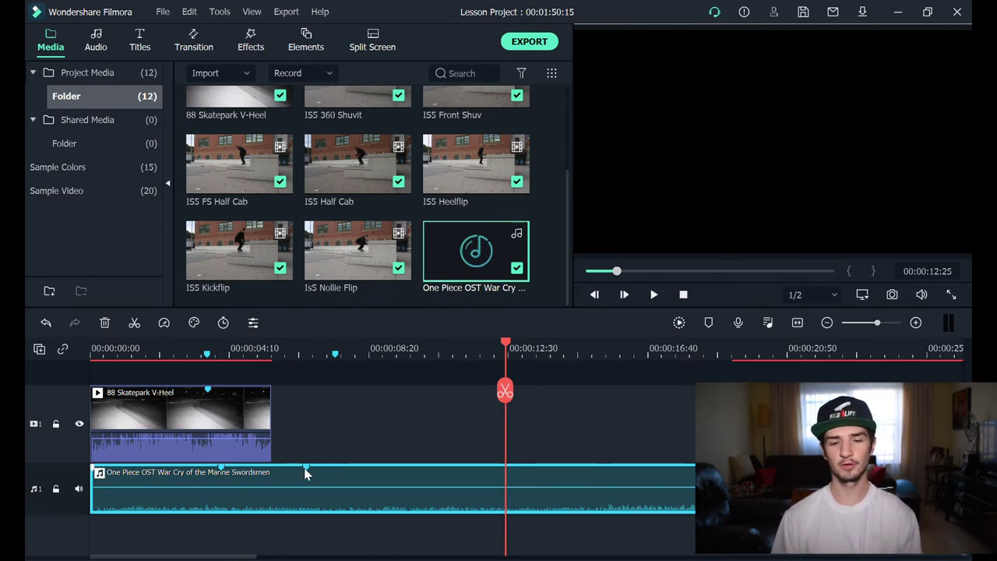
key(ctrl+z)
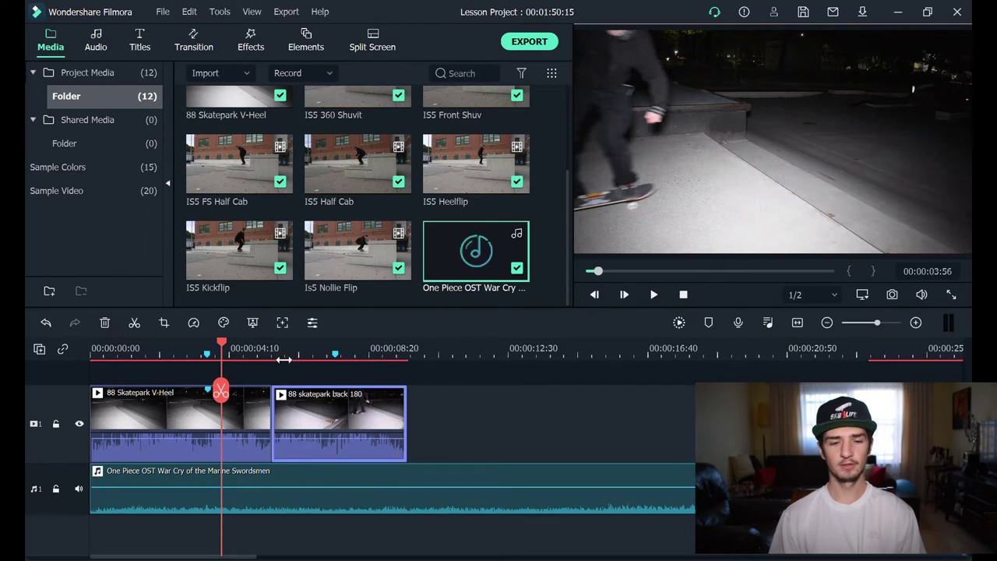
click(252, 353)
key(space)
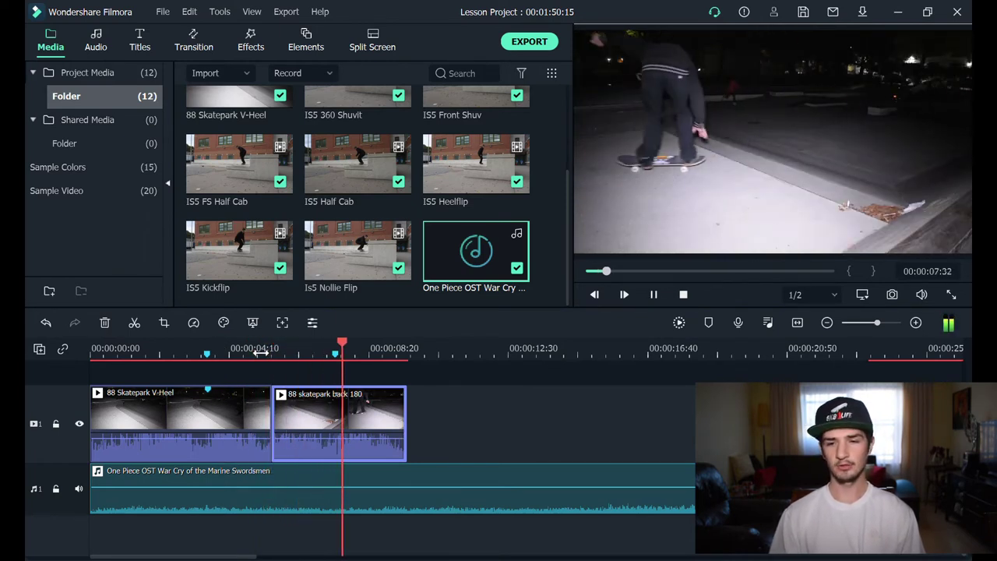
Trim the end of the 88 skatepark back 180 clip to 00:00:08:36 and play the song onward from there.
key(space)
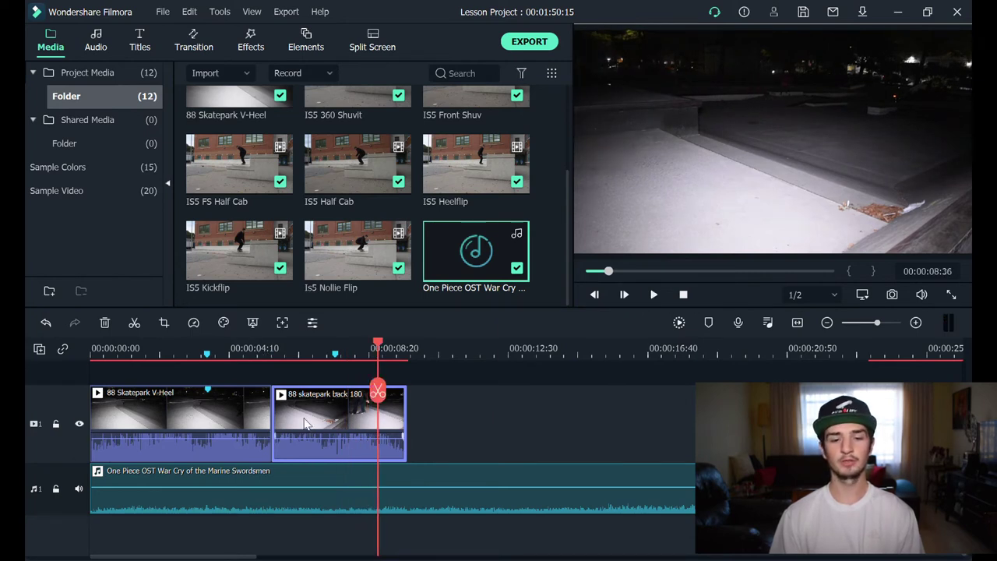
drag(406, 416, 377, 413)
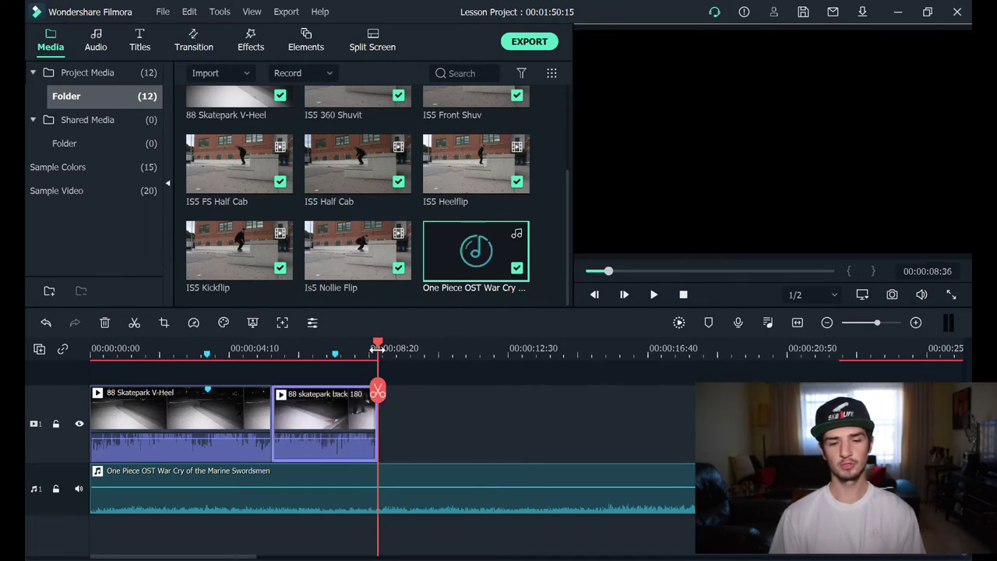
key(space)
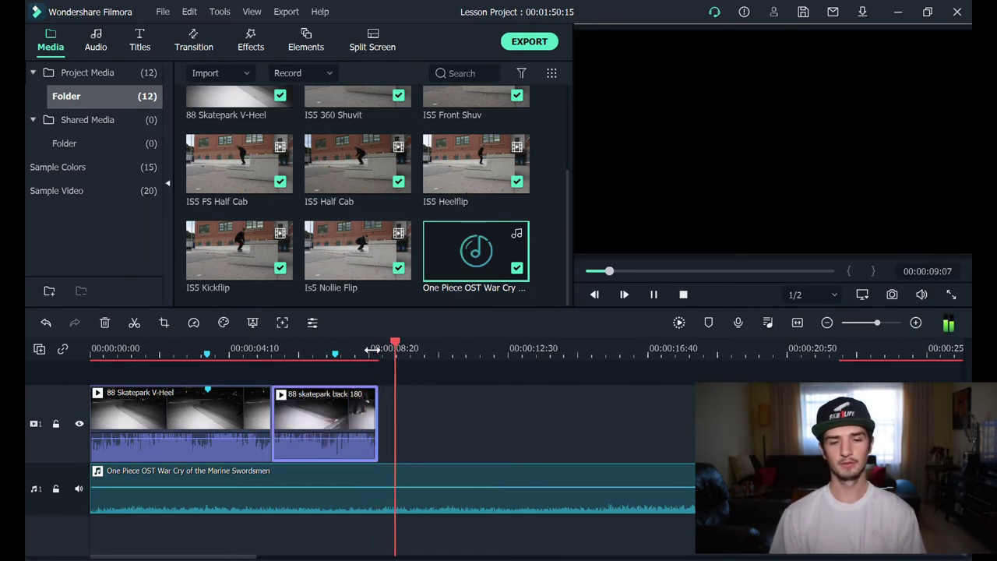
key(space)
Place the 88 Skatepark tre flip clip directly after the back 180 clip and play back the transition.
click(578, 444)
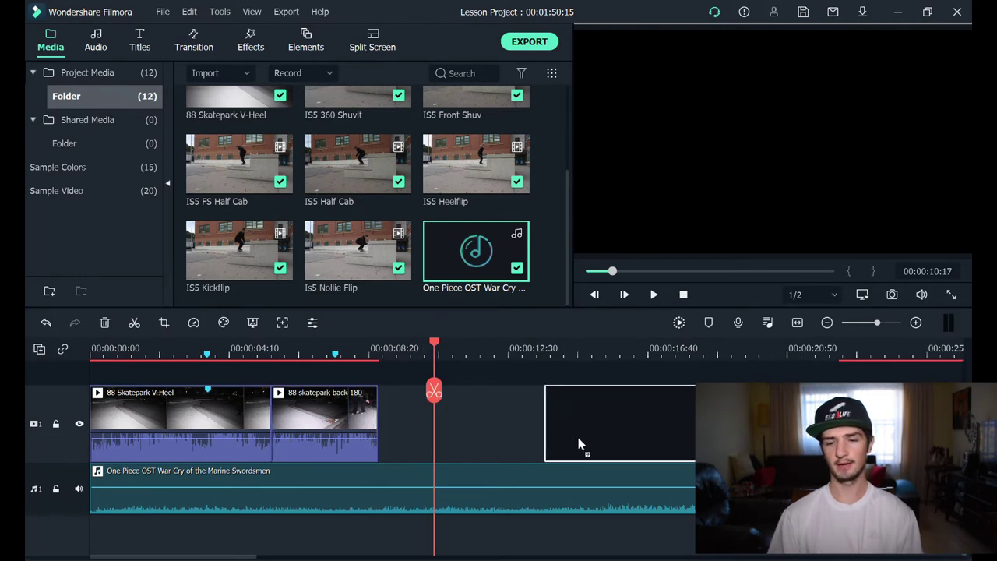
drag(578, 444, 457, 441)
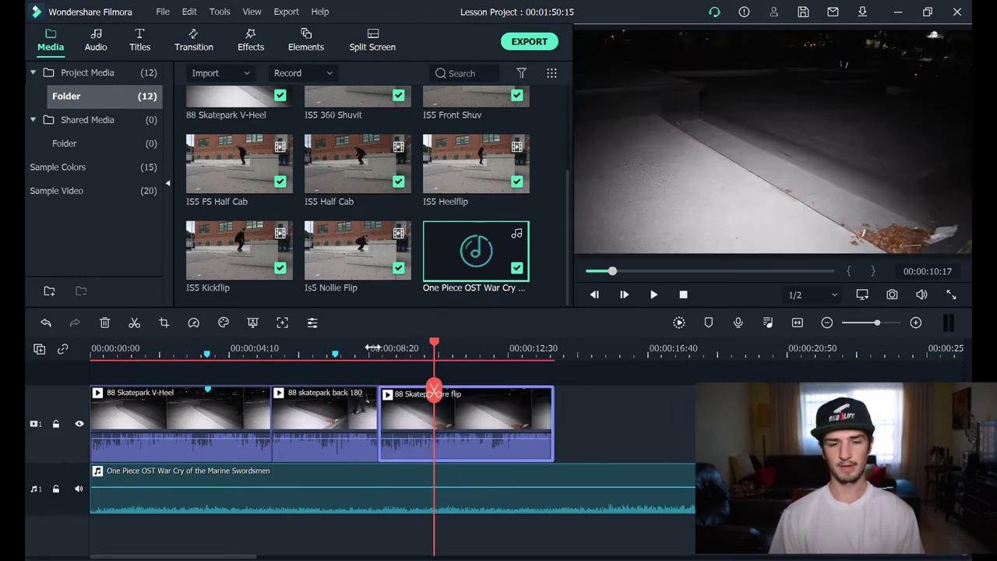
click(363, 348)
key(space)
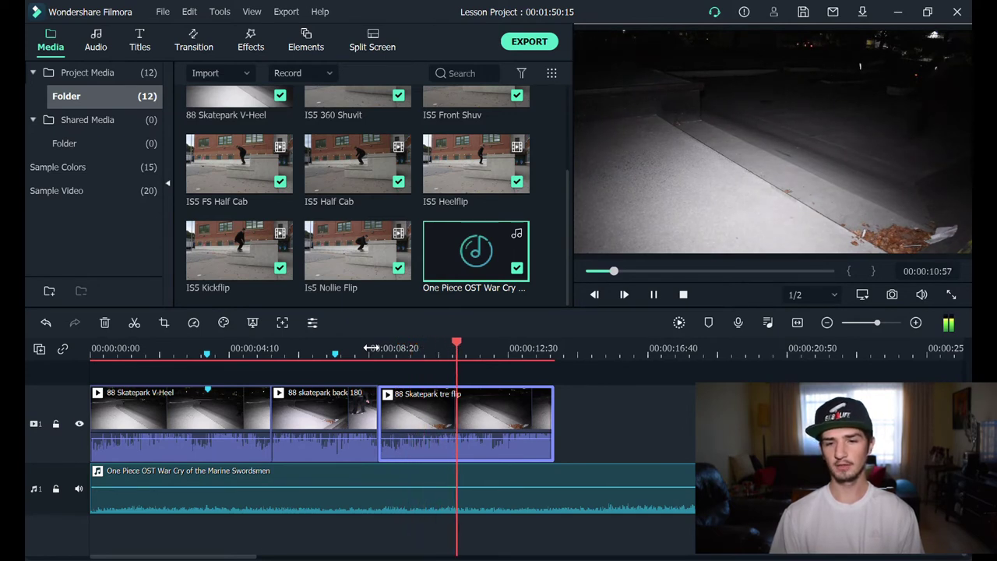
key(space)
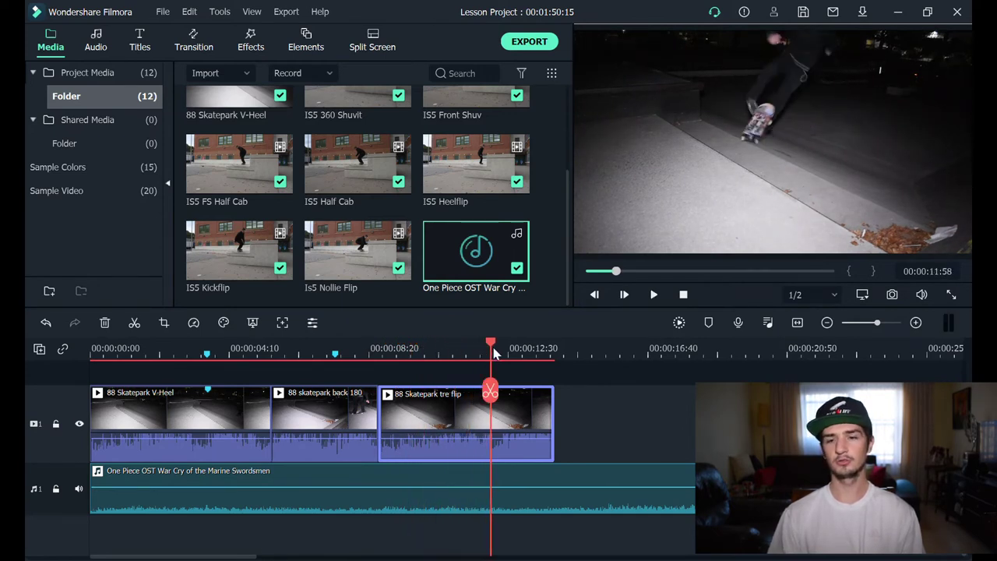
Trim the tre flip clip's end to 00:00:11:12, check the playback, and shorten it further to 00:00:10:35.
drag(494, 351, 466, 352)
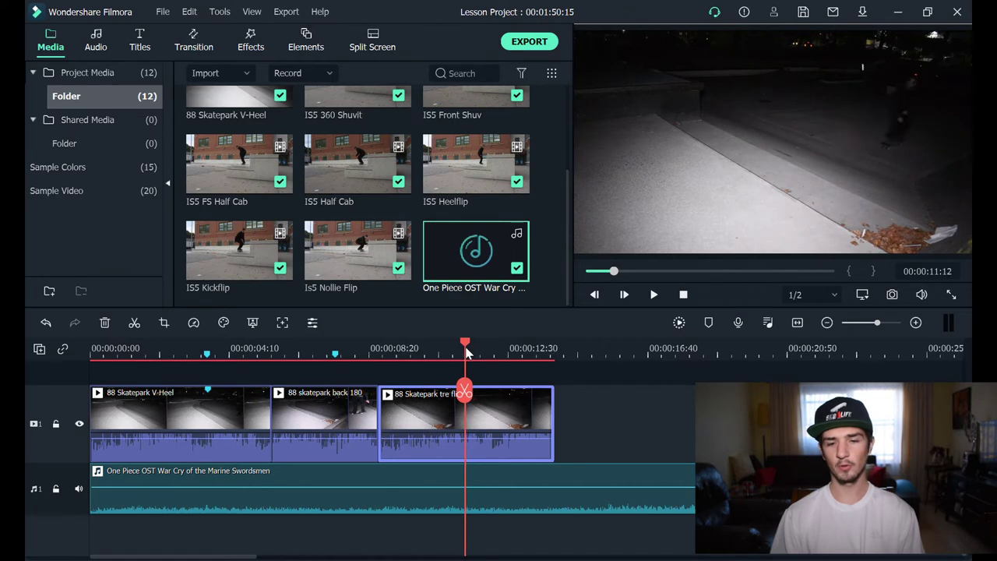
drag(383, 409, 465, 423)
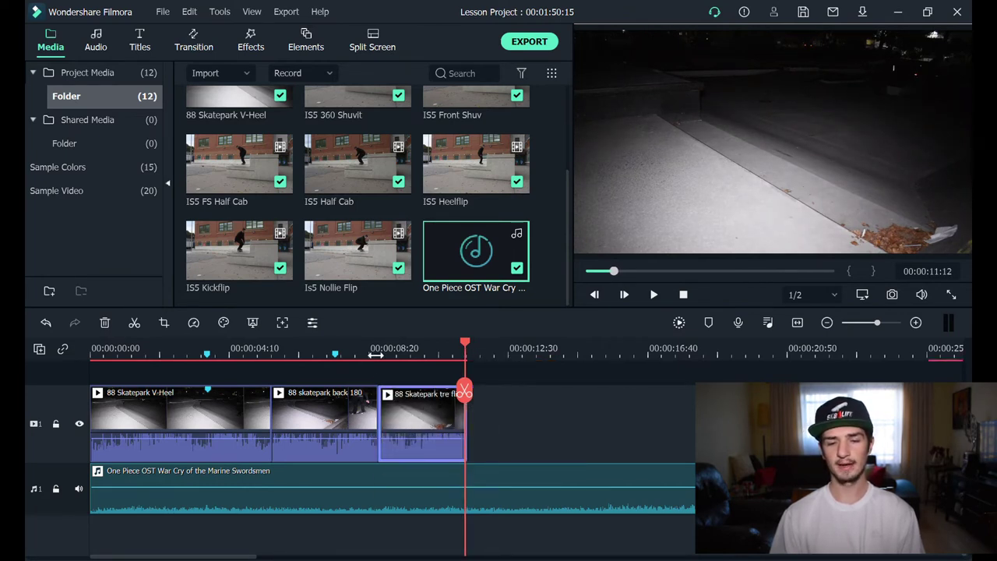
click(375, 355)
key(space)
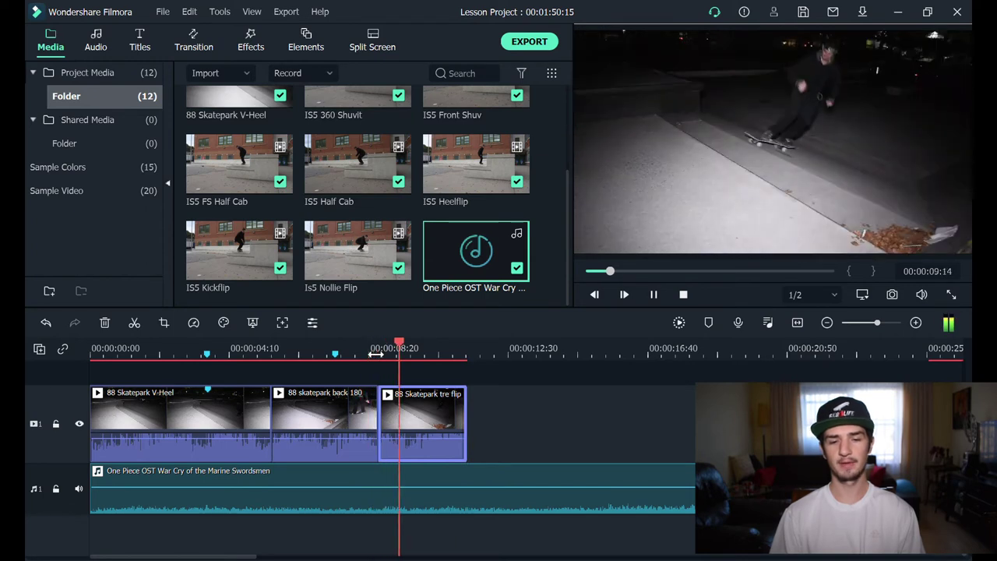
key(space)
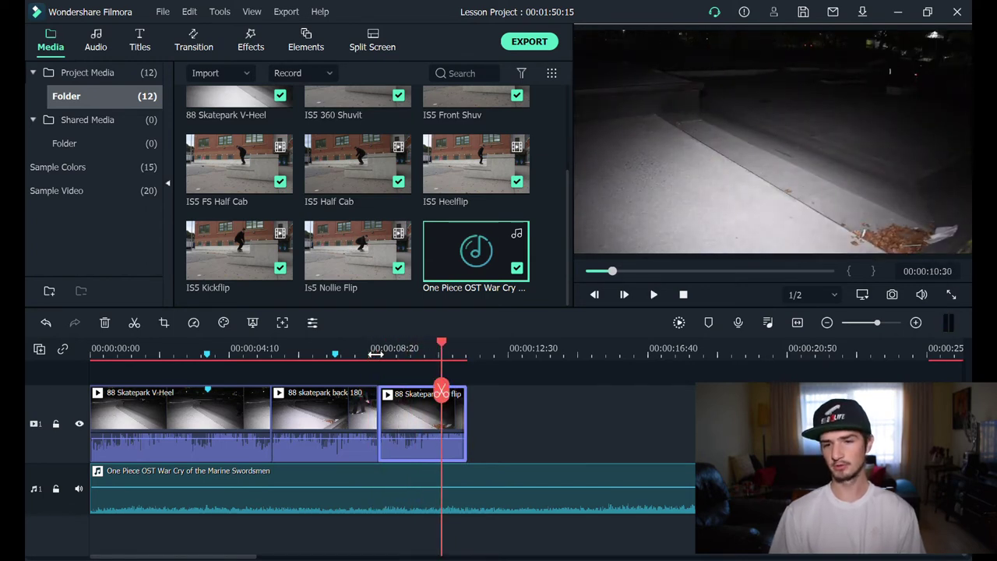
mouse_move(442, 345)
mouse_down()
mouse_move(416, 345)
mouse_move(446, 352)
mouse_up()
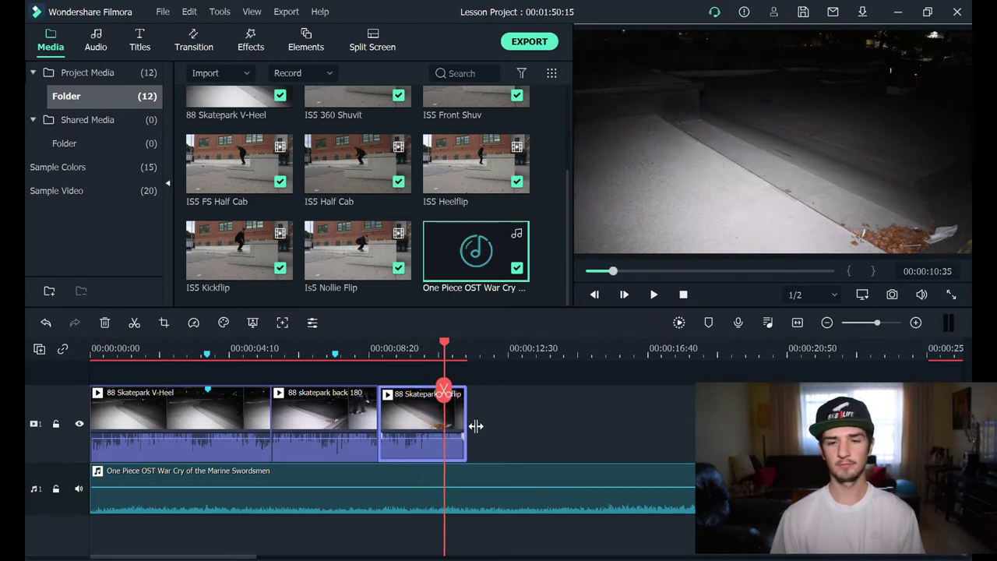
drag(474, 426, 453, 426)
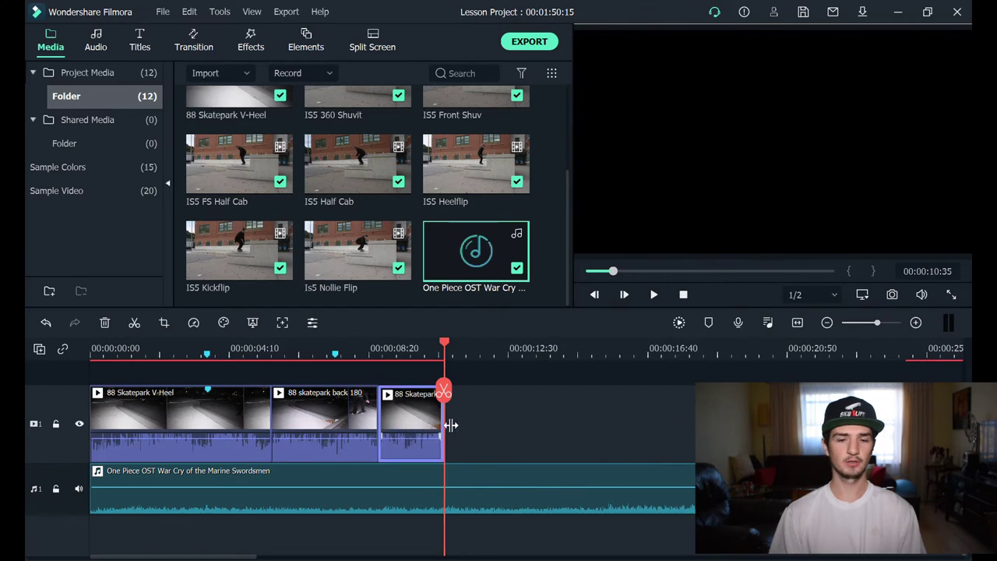
Play back the transition into the tre flip clip, and replay the montage from the start through the back 180 clip.
click(368, 352)
key(space)
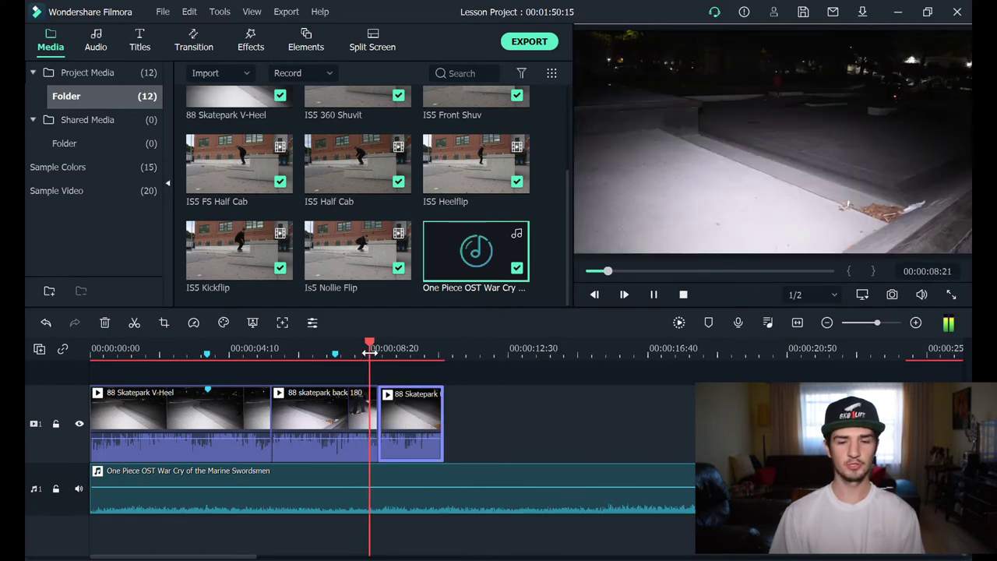
key(space)
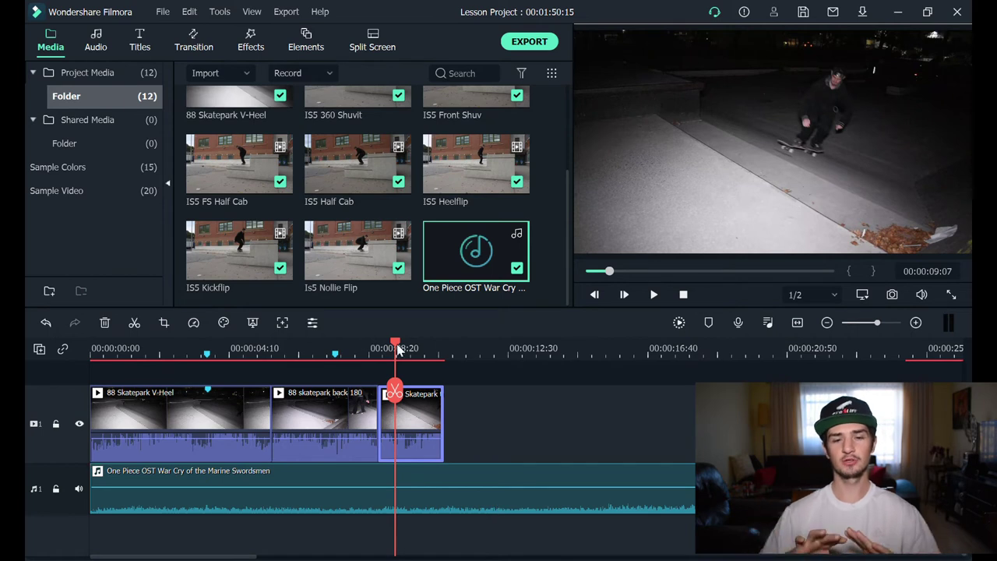
key(Home)
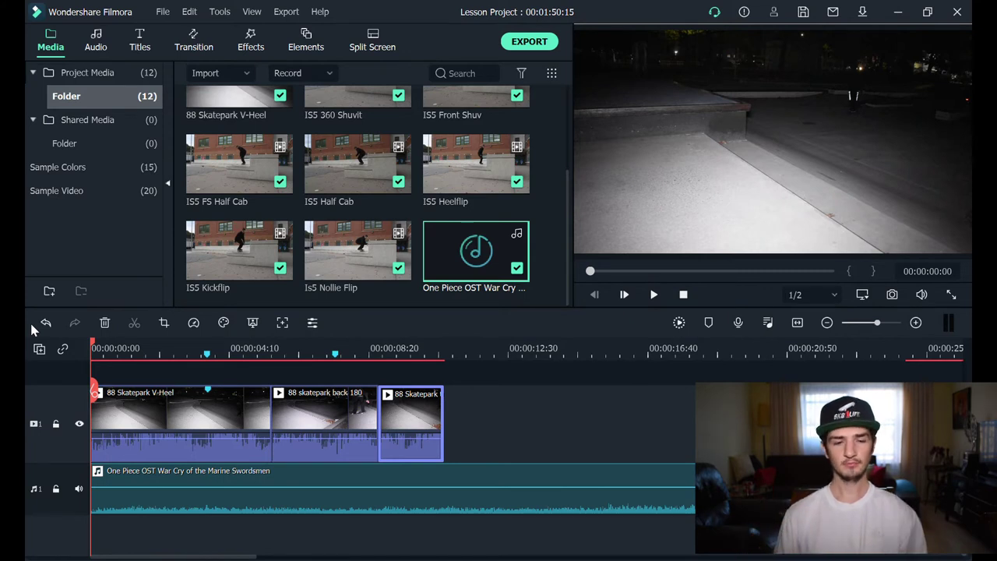
key(space)
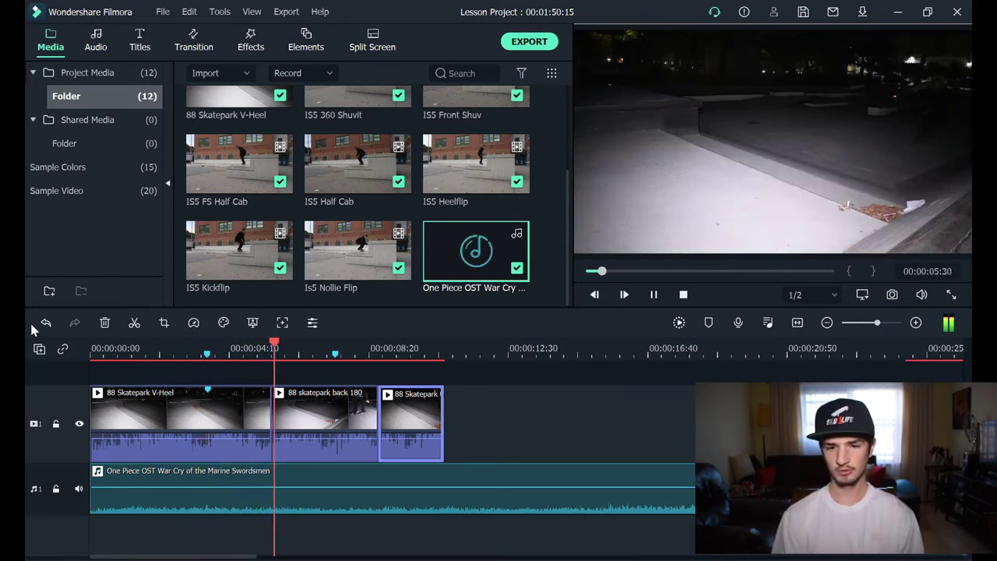
key(space)
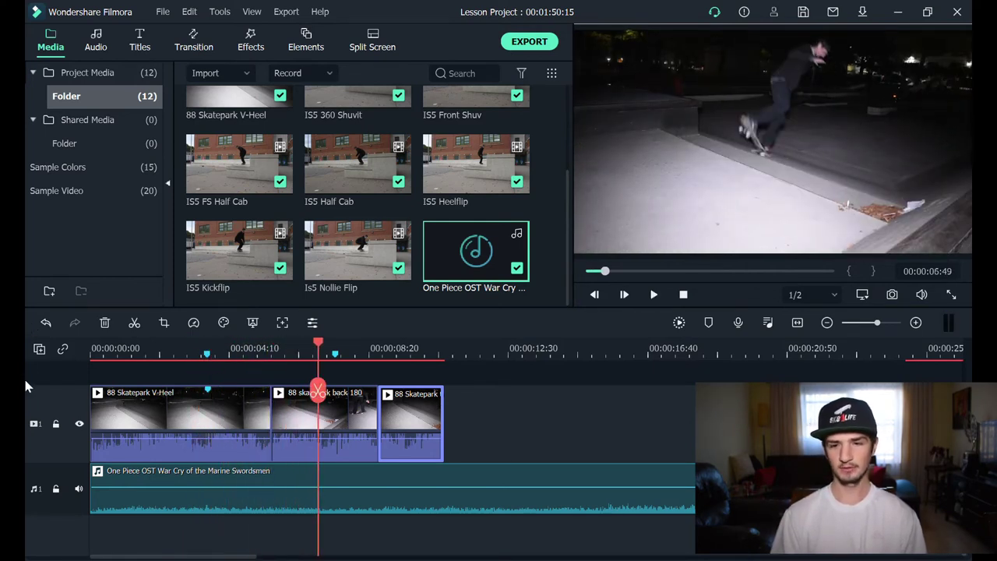
Shorten the end of the V-Heel clip so the back 180 clip starts sooner, and play back the cut.
click(243, 416)
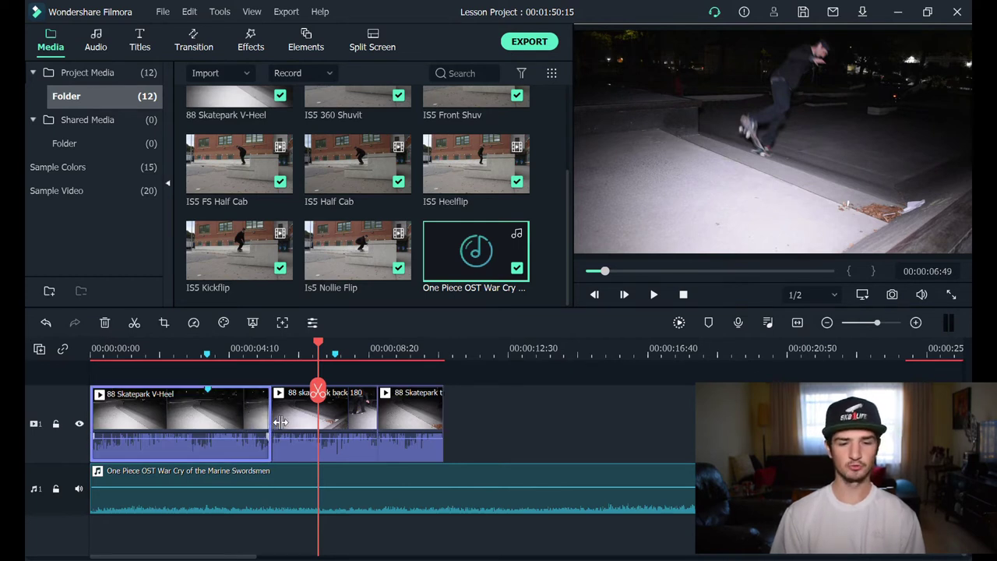
drag(279, 422, 257, 421)
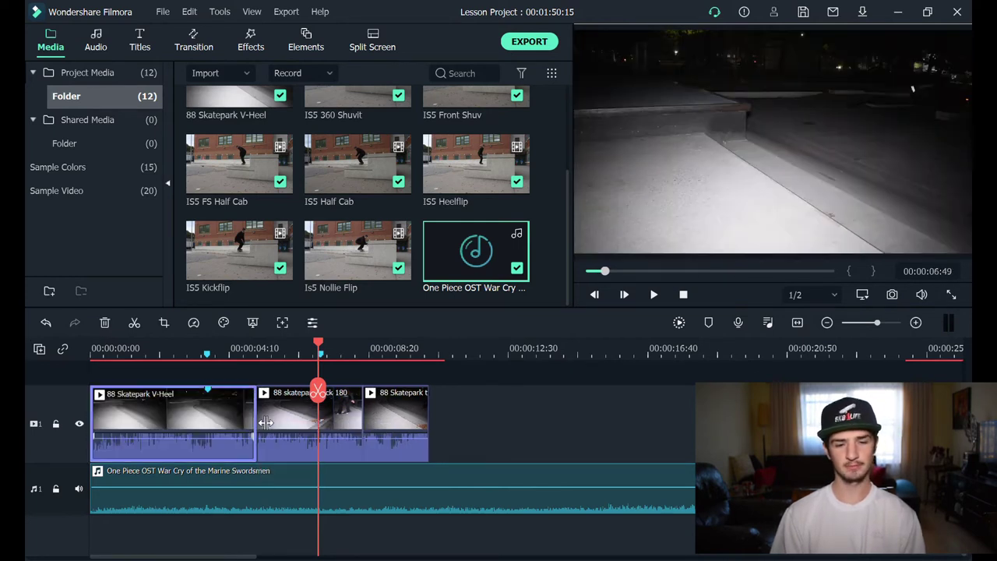
click(224, 354)
key(space)
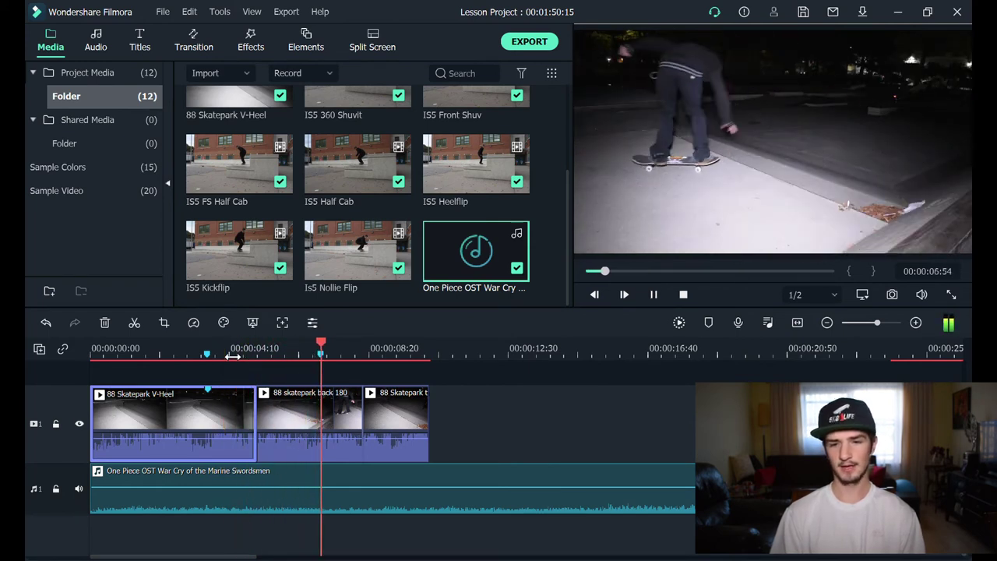
key(space)
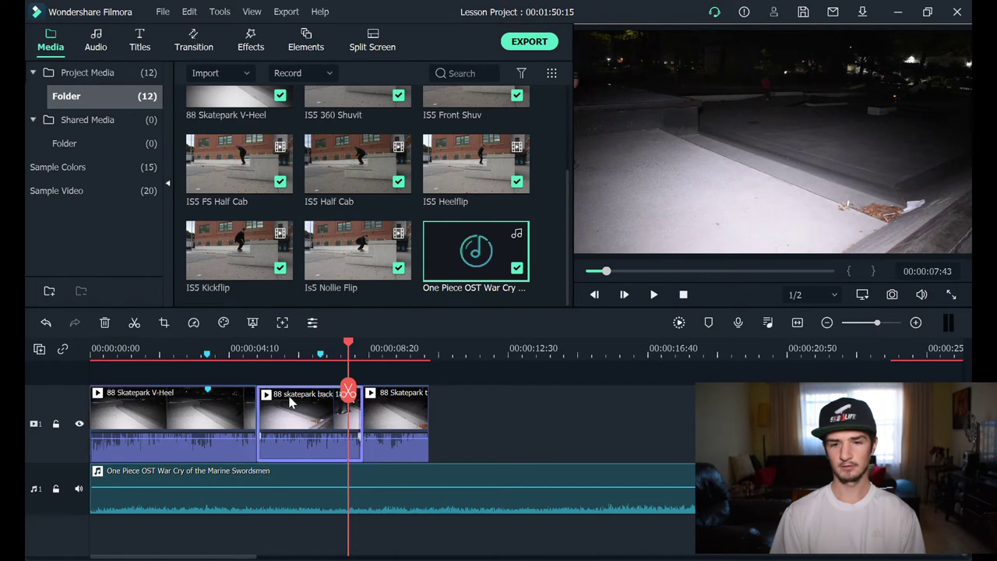
Trim the start of the back 180 clip with the gap closed, and play the whole sequence from the beginning.
click(294, 403)
mouse_move(265, 416)
mouse_down()
mouse_move(284, 416)
mouse_move(278, 405)
mouse_up()
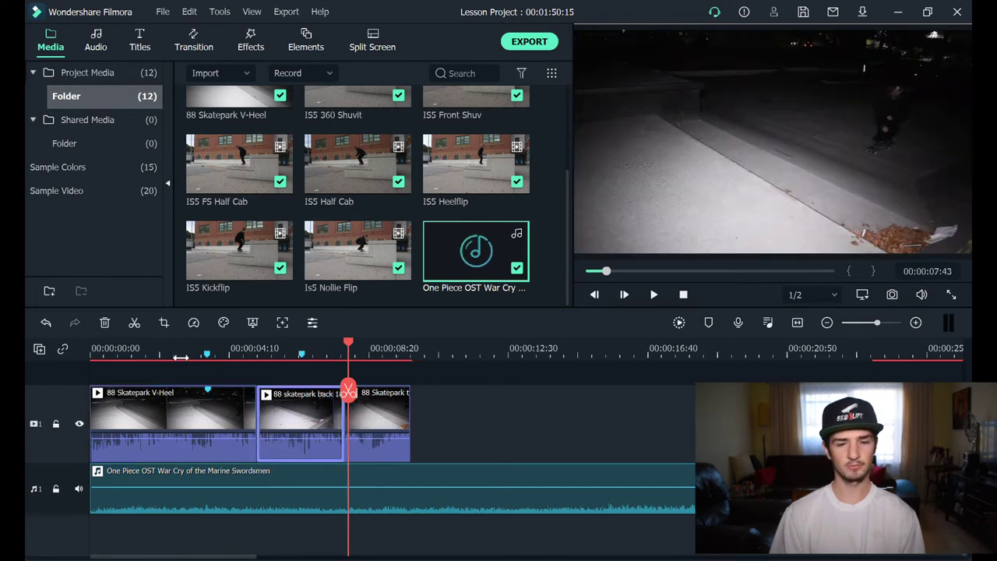
click(94, 354)
key(space)
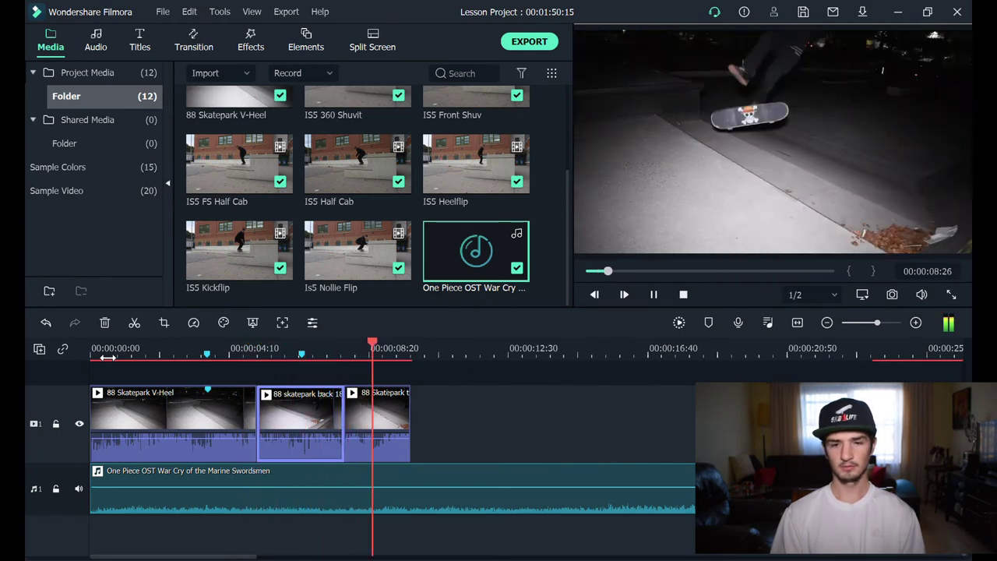
key(space)
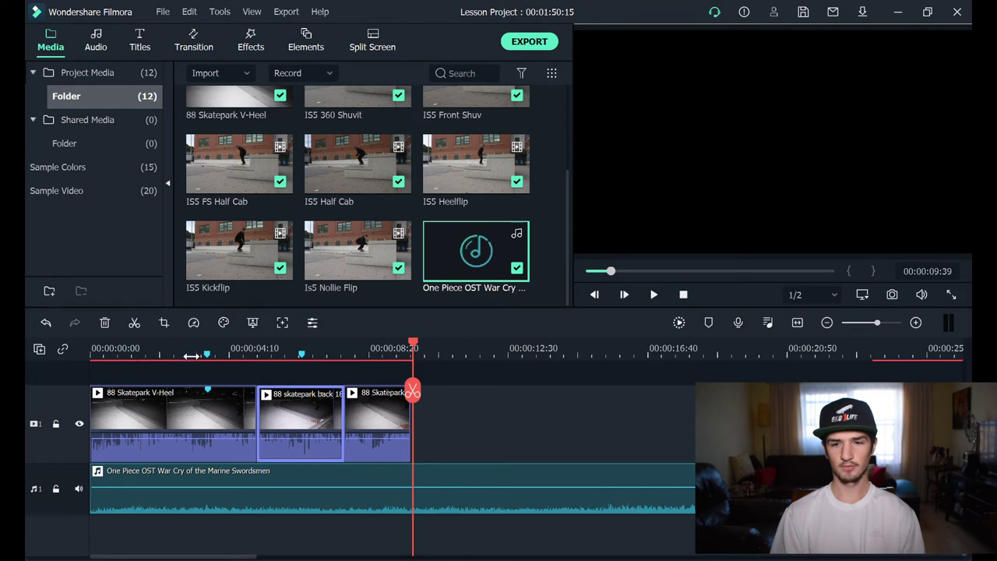
Replay the tre flip trick to examine its timing against the song.
click(379, 355)
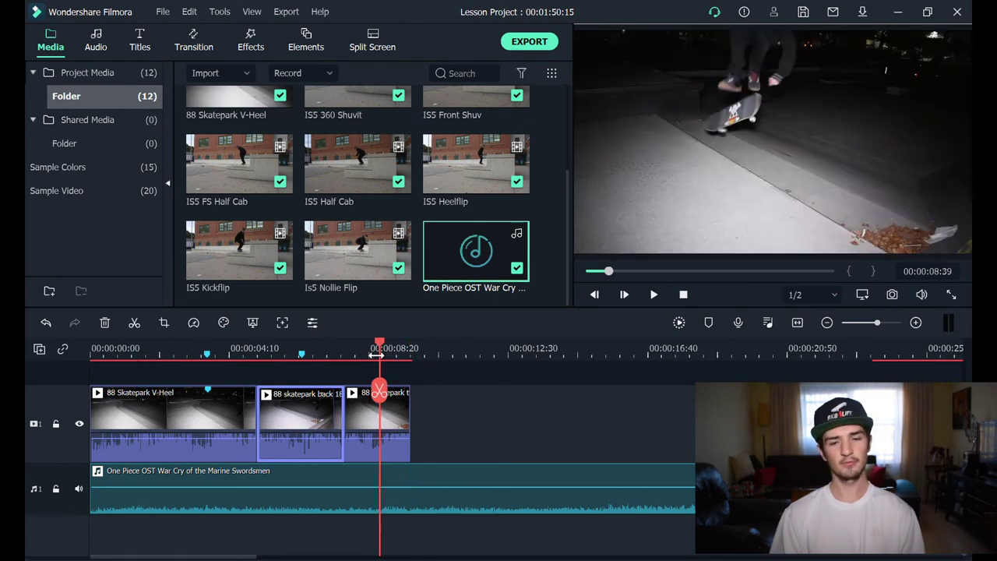
click(370, 355)
key(space)
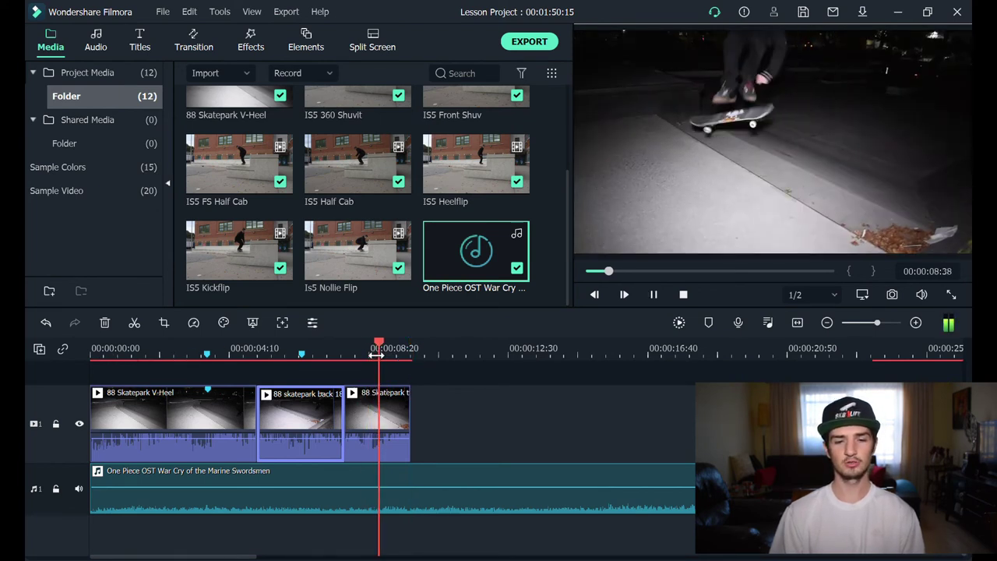
key(space)
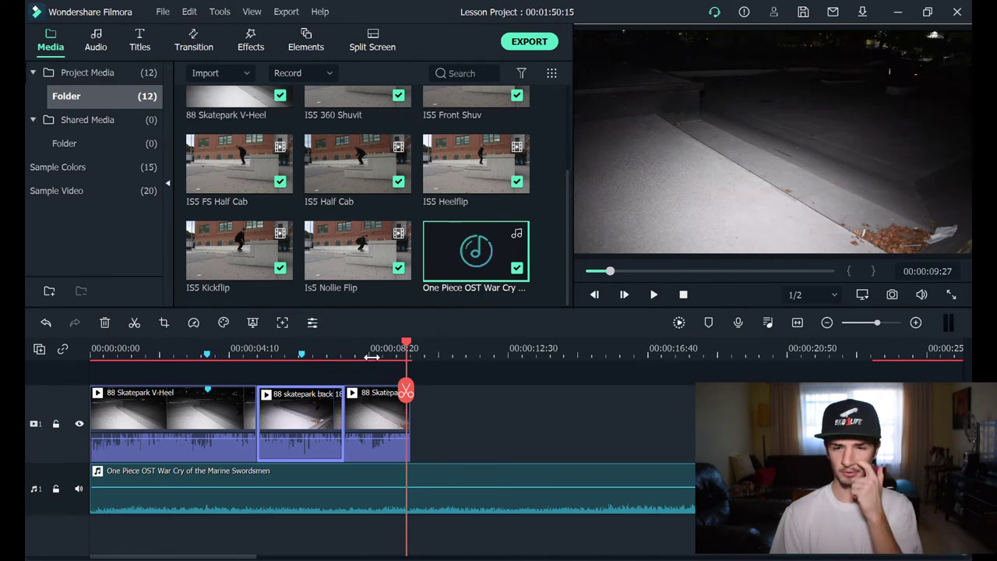
Split the tre flip clip and the song at 00:00:08:18, just before the skater pops the trick.
click(363, 355)
key(Left)
key(Left)
key(Left)
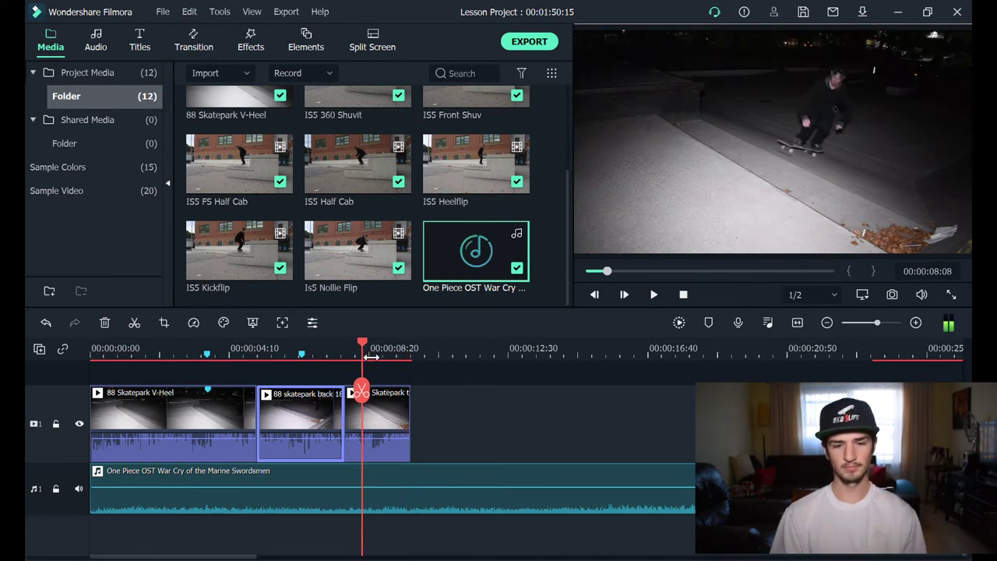
click(359, 350)
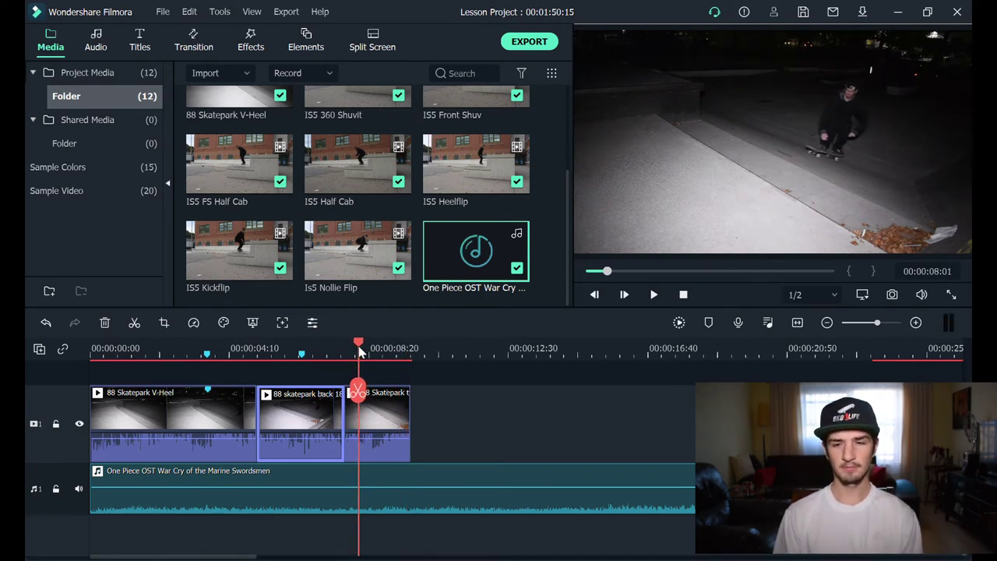
click(362, 351)
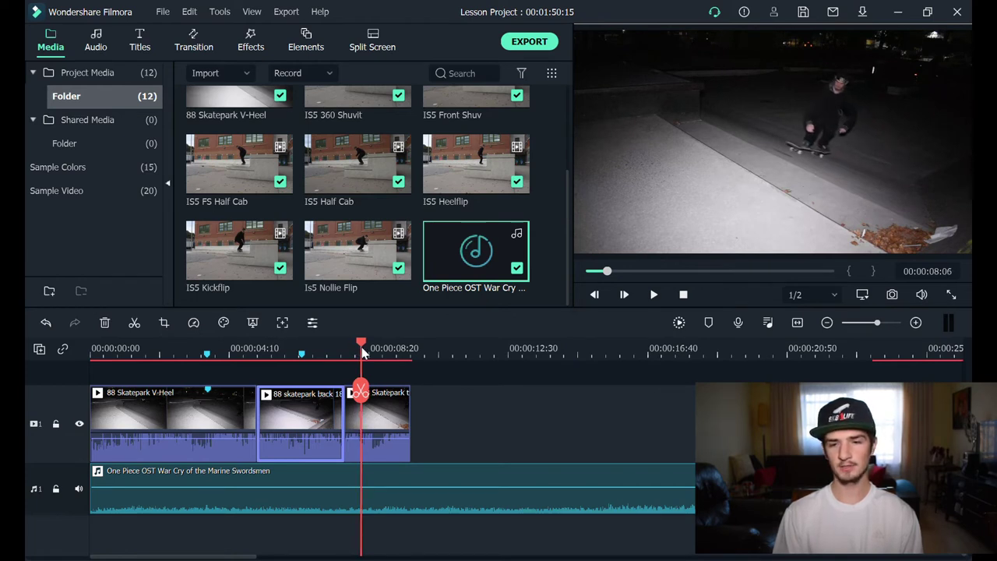
drag(362, 352, 366, 352)
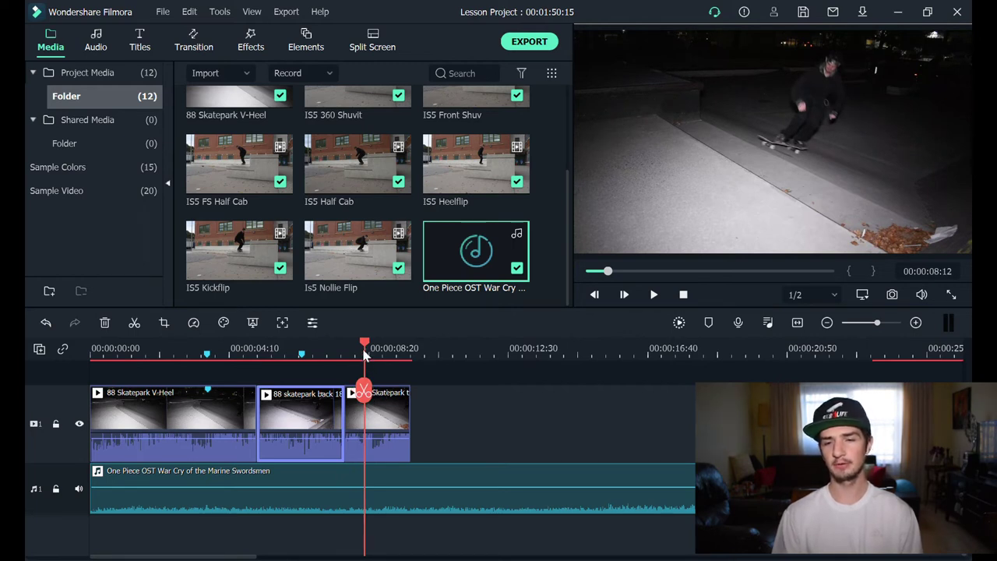
drag(364, 350, 370, 349)
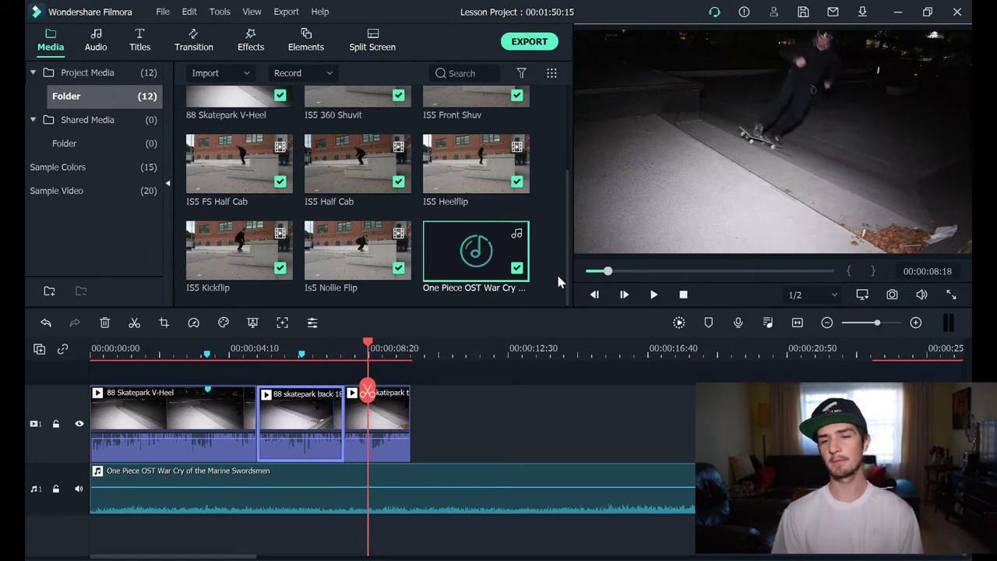
click(479, 388)
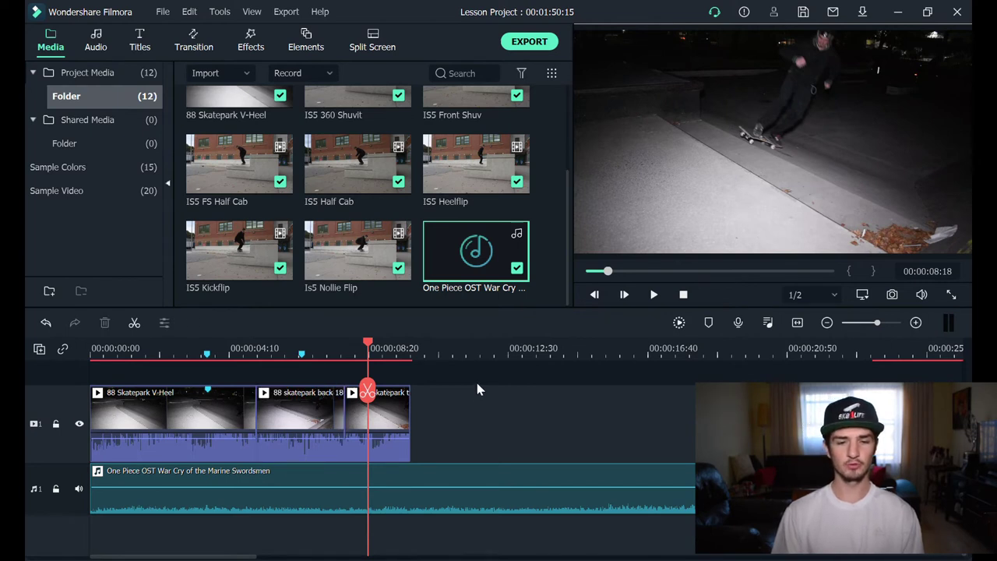
key(ctrl+b)
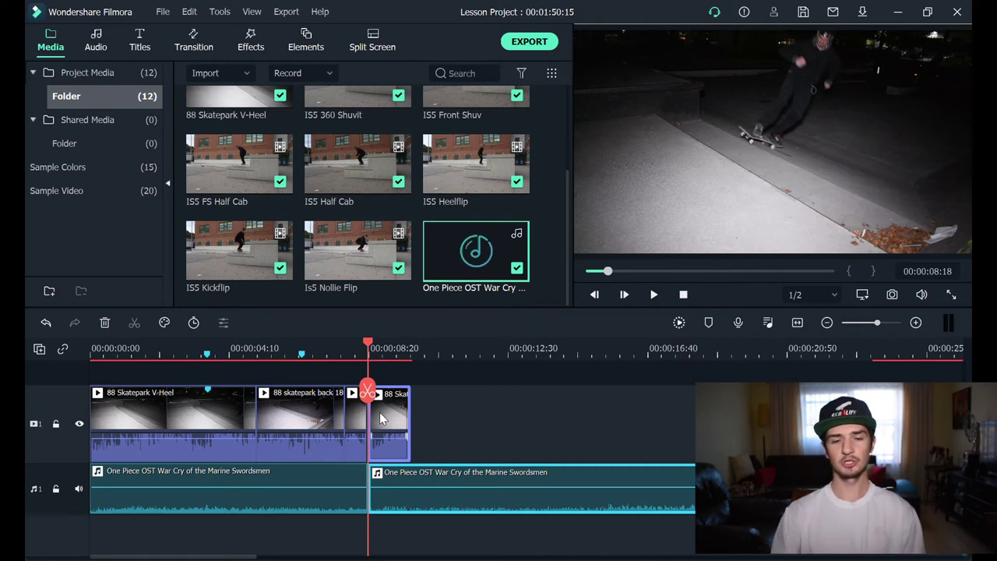
Undo the split of both tracks and split only the tre flip clip at 00:00:08:18, leaving the song whole.
key(ctrl+z)
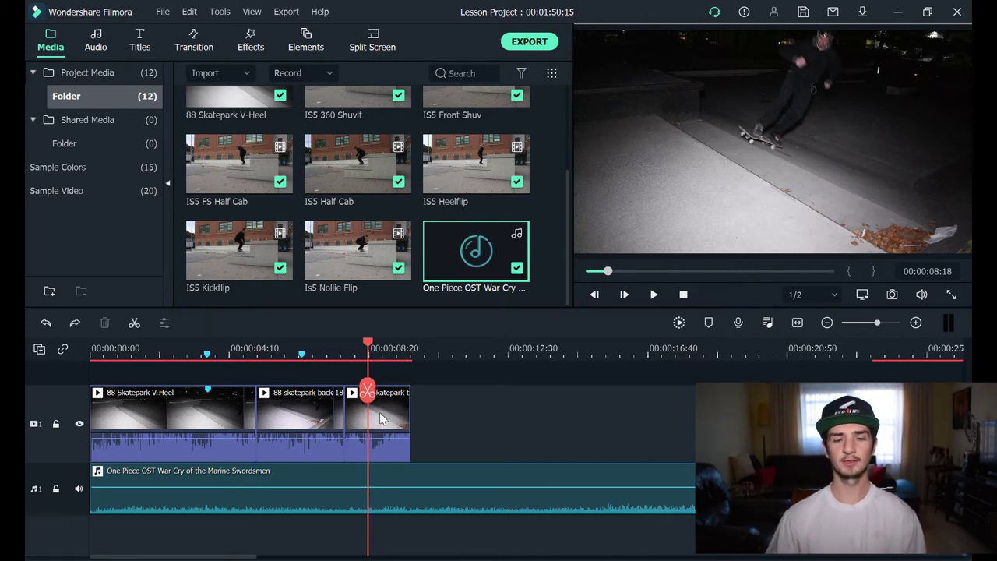
click(381, 419)
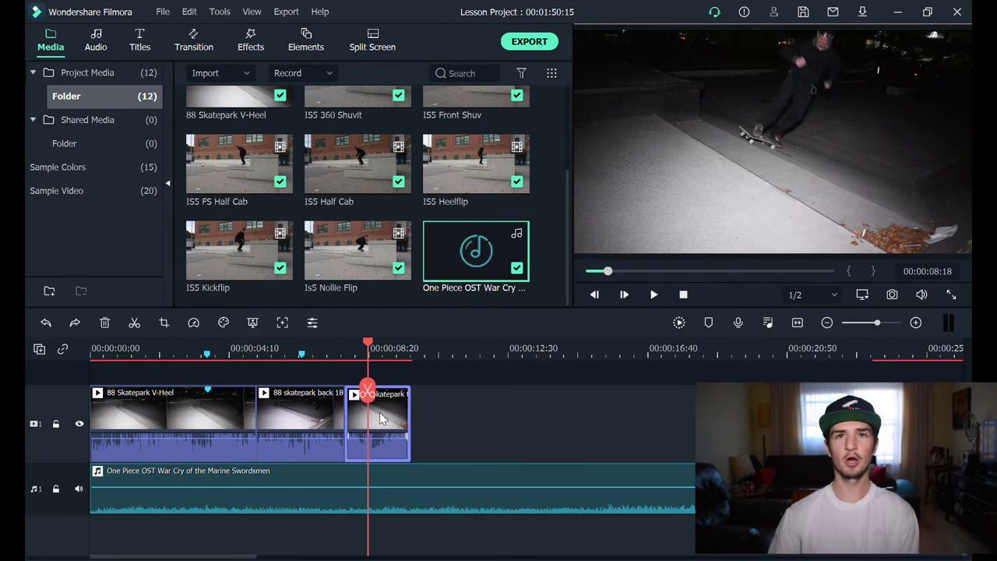
key(ctrl+b)
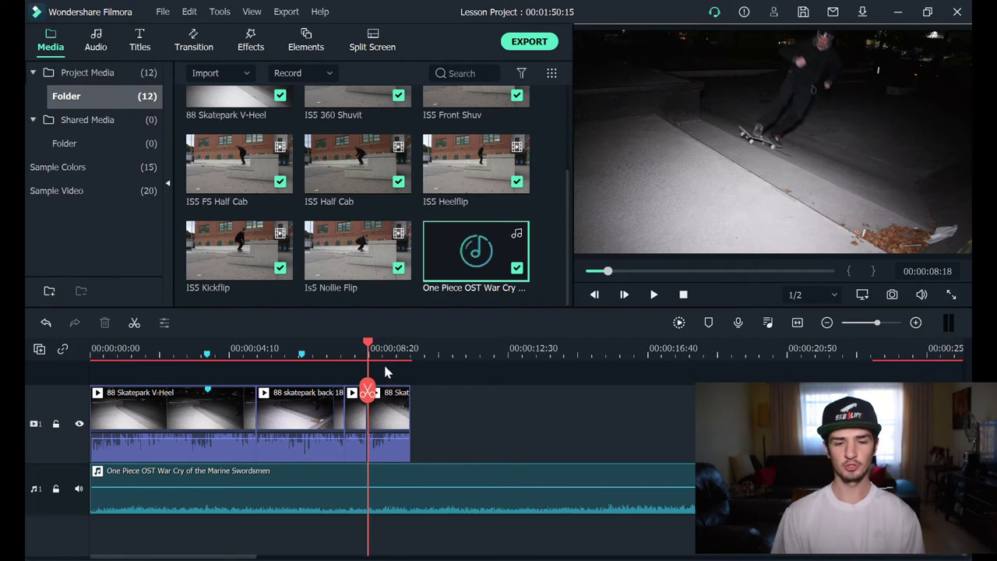
Split the tre flip clip again at 00:00:08:44, where the skater catches the board.
key(space)
key(space)
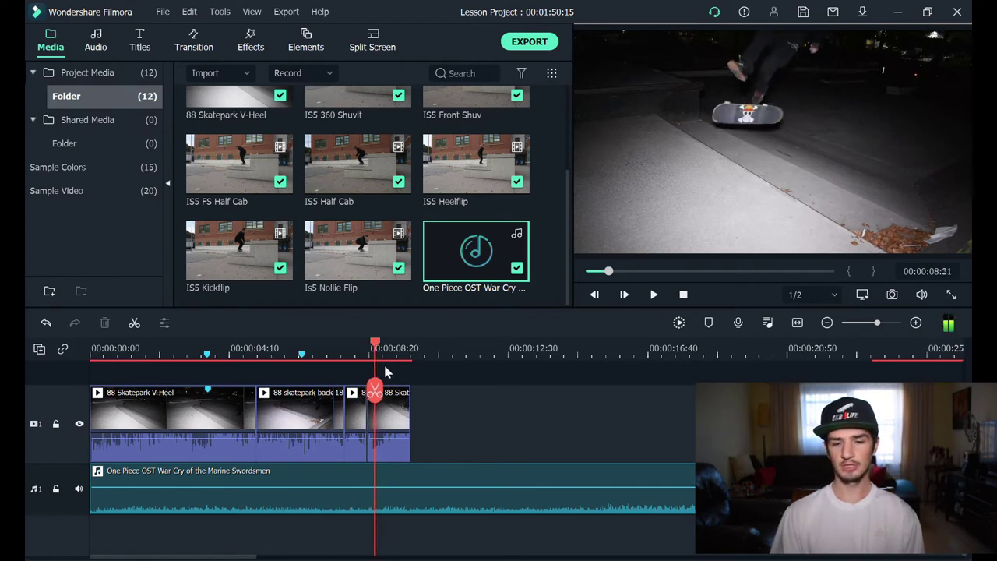
key(Right)
key(Right)
key(Right)
key(Right)
key(Right)
key(Right)
key(Right)
key(Right)
key(Right)
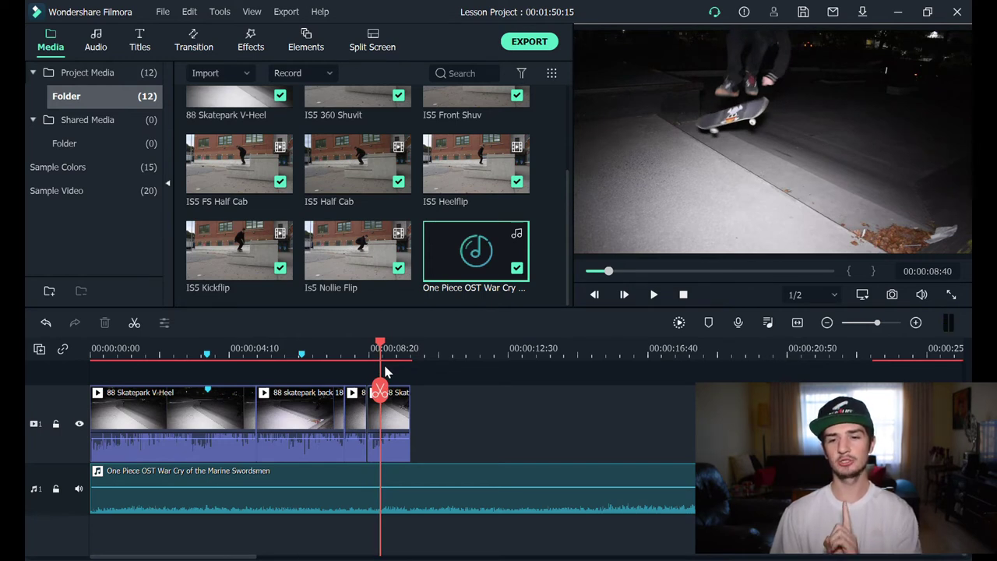
key(Right)
key(Right)
key(Right)
key(Right)
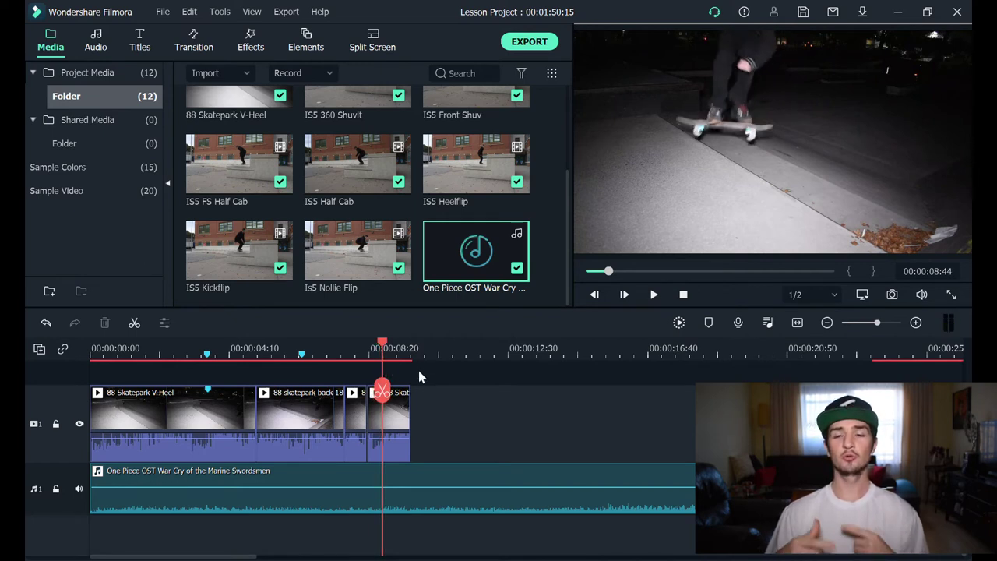
click(397, 417)
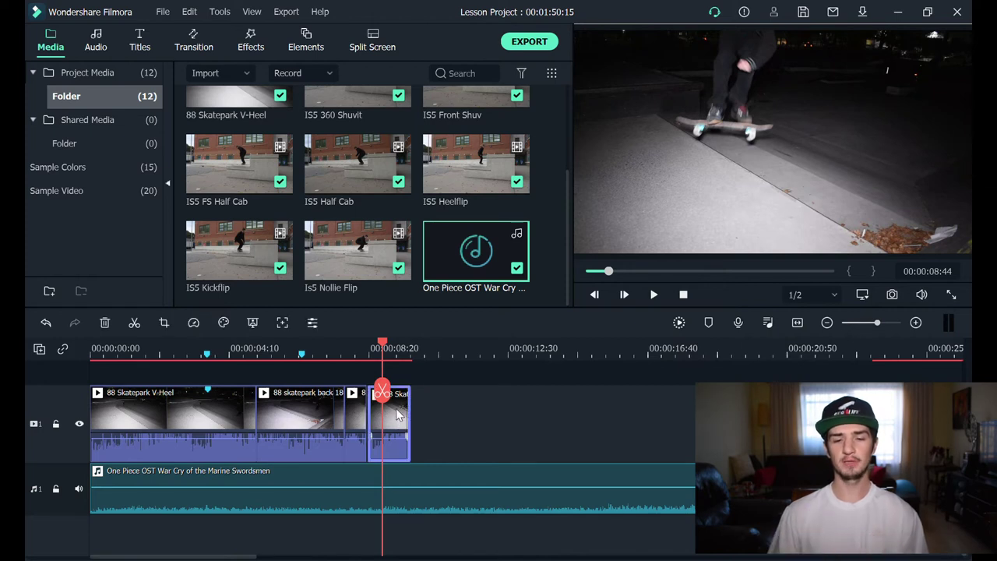
key(ctrl+b)
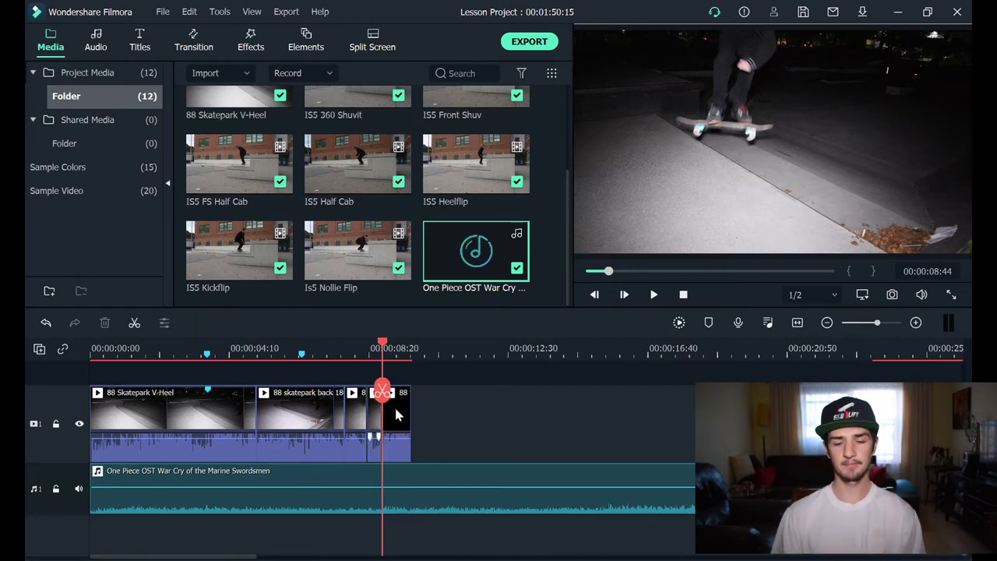
Slow the short piece of the tre flip clip between the two splits to about half speed.
click(374, 413)
double_click(375, 417)
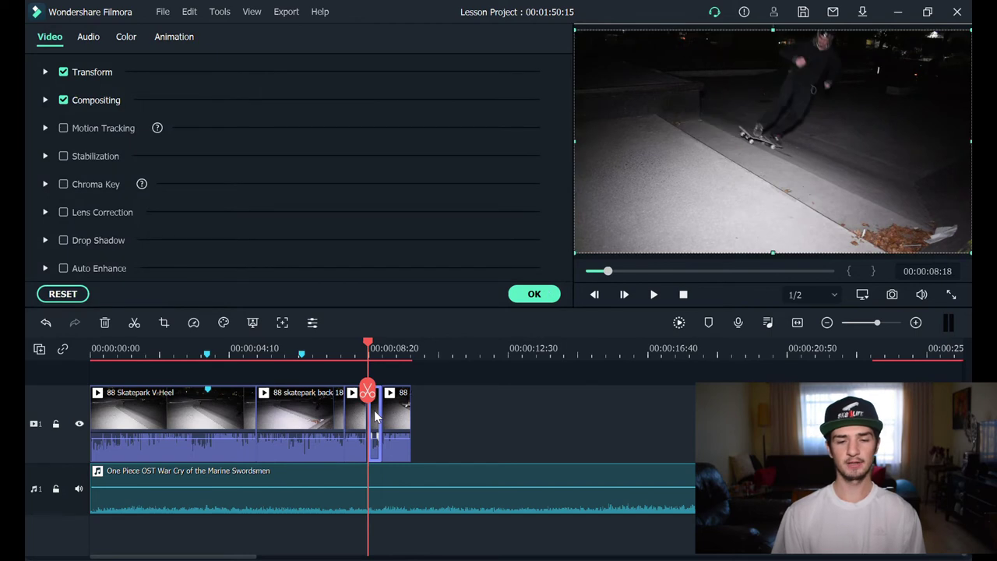
click(535, 294)
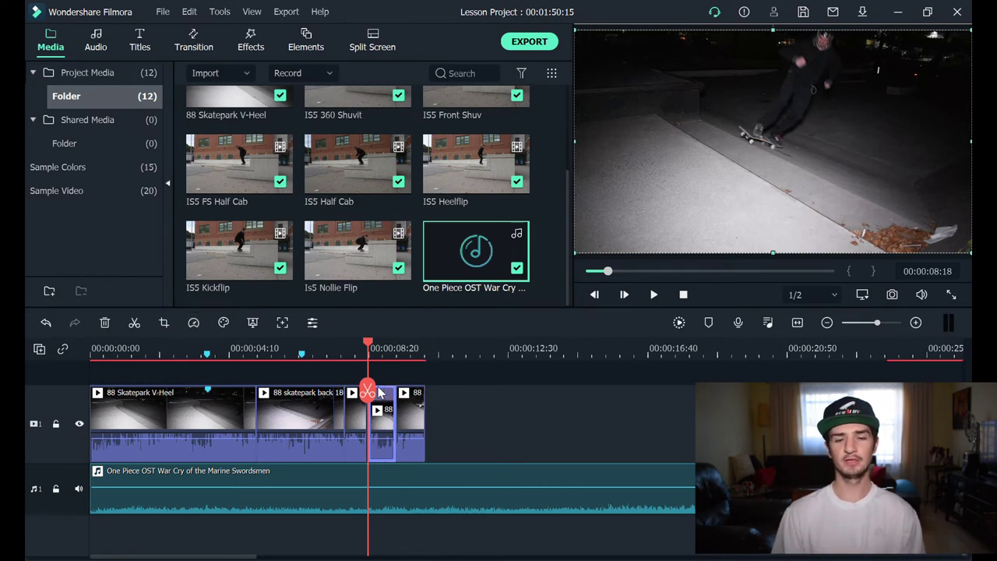
Play back the slowed tre flip from 00:00:07:13 to check its timing against the song.
drag(368, 344, 333, 345)
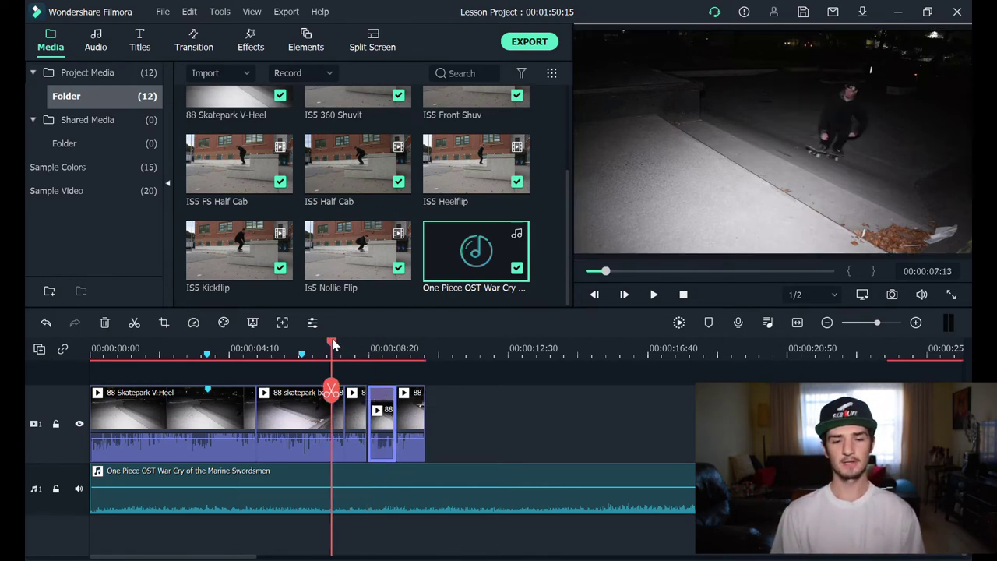
click(403, 380)
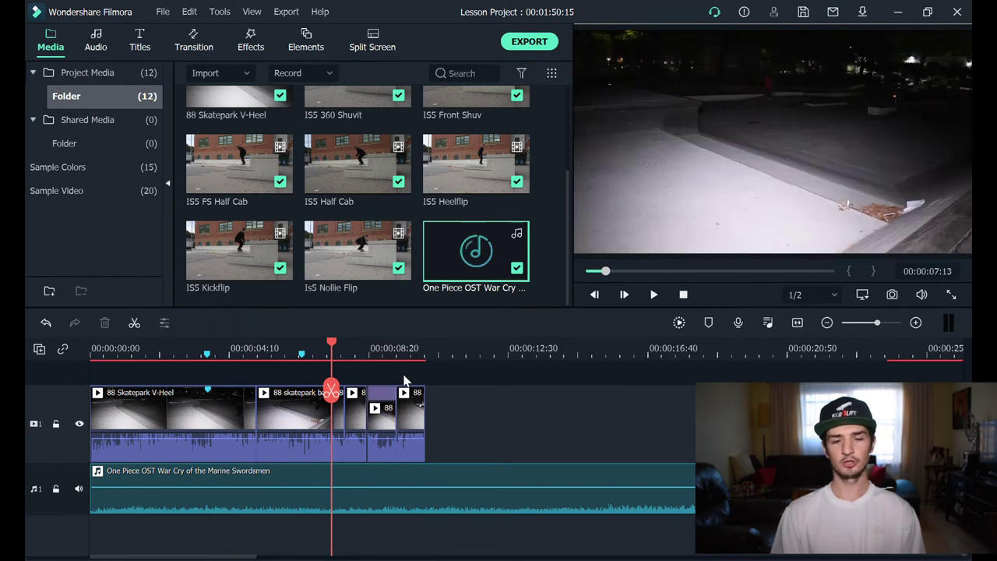
key(space)
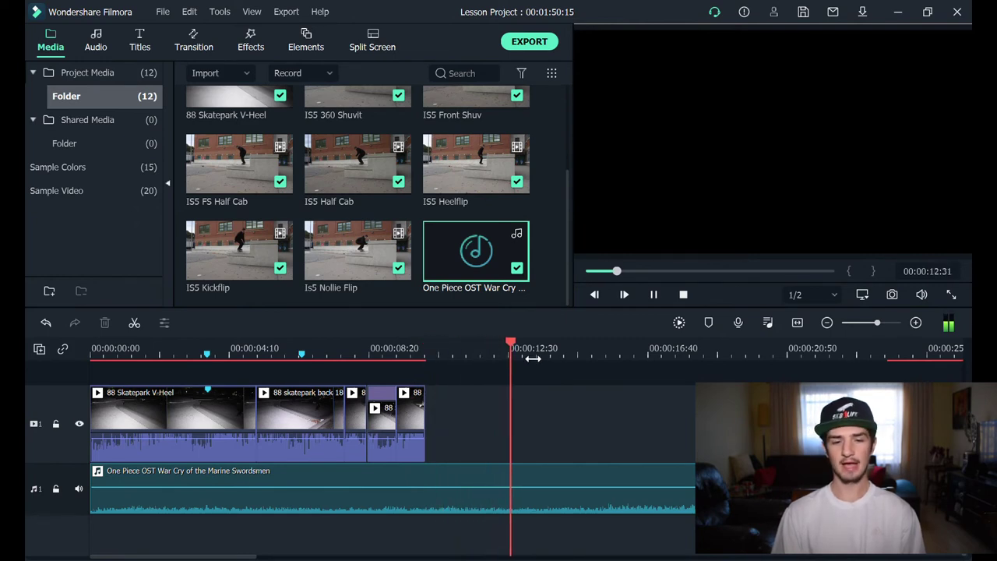
key(space)
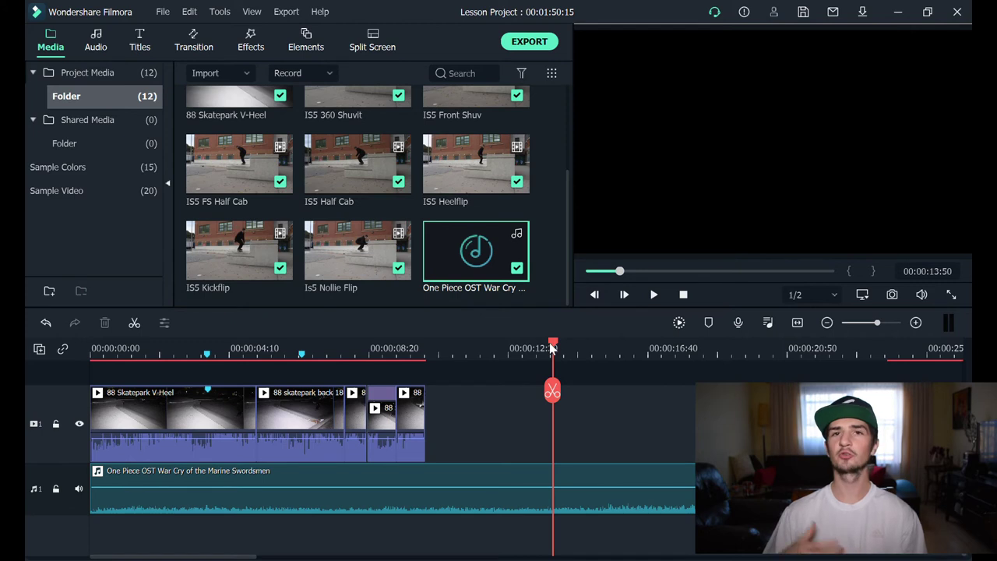
Play the whole sequence from the beginning to review all three tricks with the song.
drag(553, 348, 517, 348)
drag(419, 369, 25, 410)
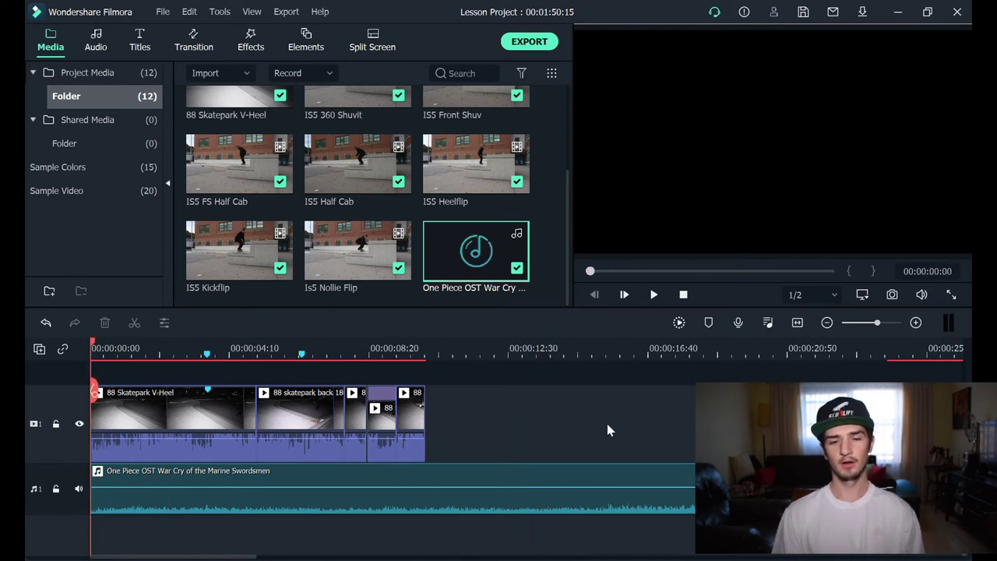
key(space)
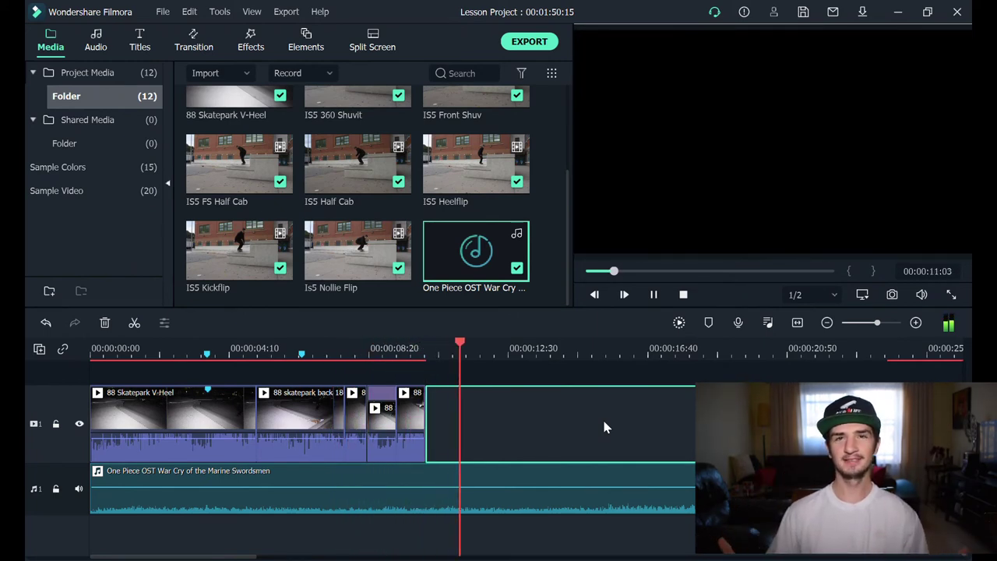
key(space)
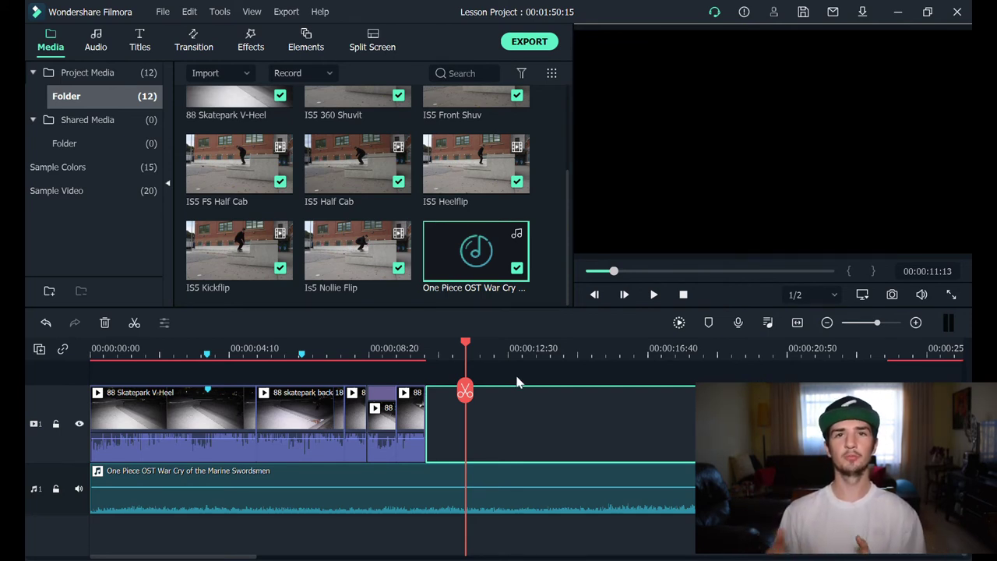
Move the 88 Skatepark FS Board clip directly behind the end of the tre flip clip.
drag(465, 350, 605, 343)
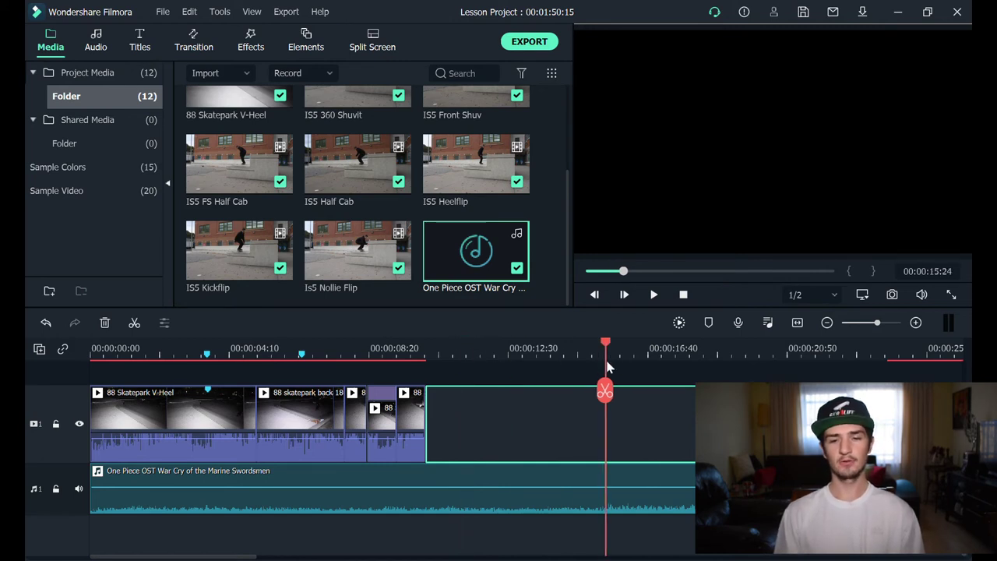
click(654, 383)
drag(904, 425, 448, 464)
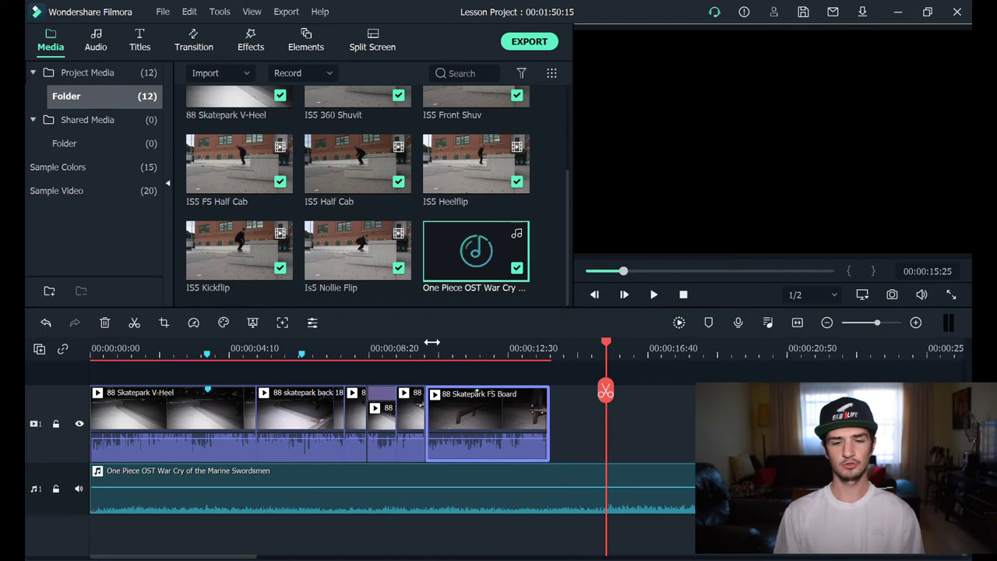
Split the FS Board clip at 00:00:11:24 and delete the part before the split, closing the gap.
click(421, 346)
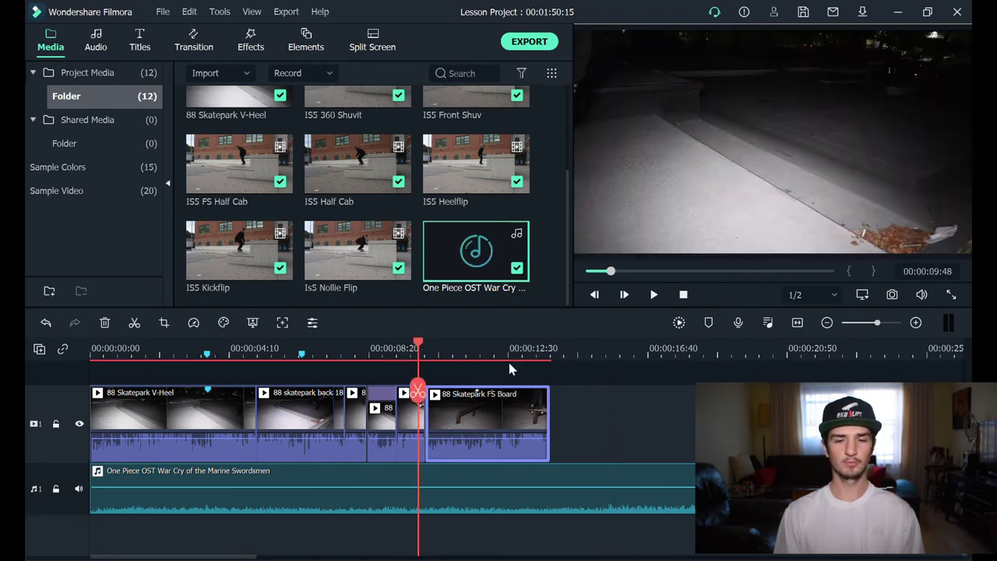
scroll(508, 362, down, 3)
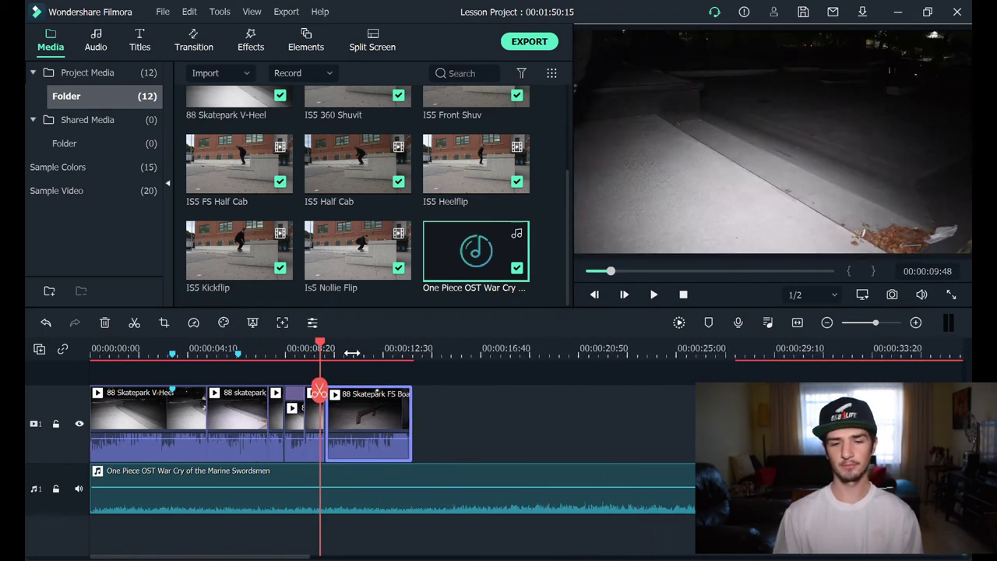
click(352, 350)
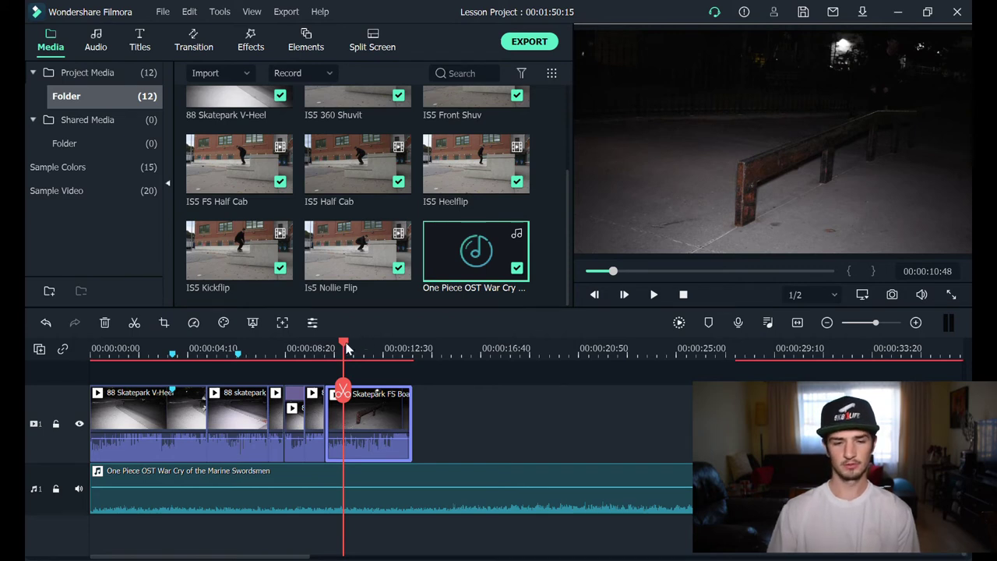
drag(347, 350, 358, 348)
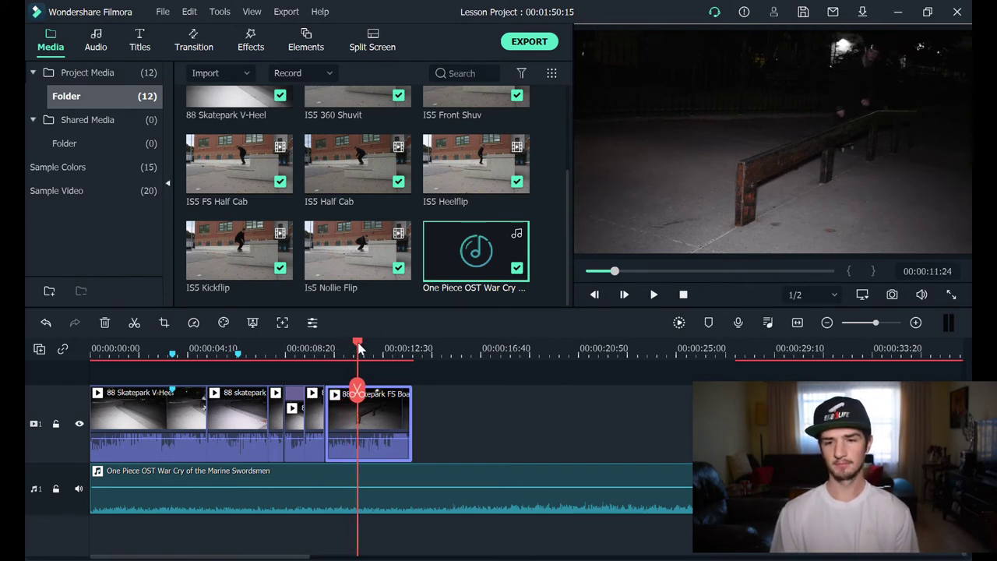
click(357, 391)
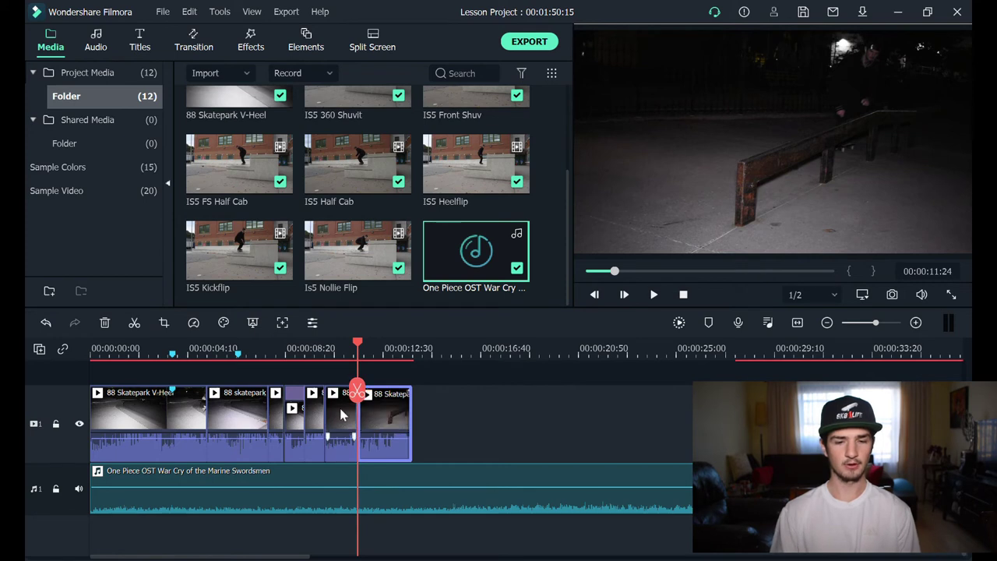
key(Delete)
Play the FS Board trick to 00:00:11:48, split only that clip there and delete its leftover end.
key(space)
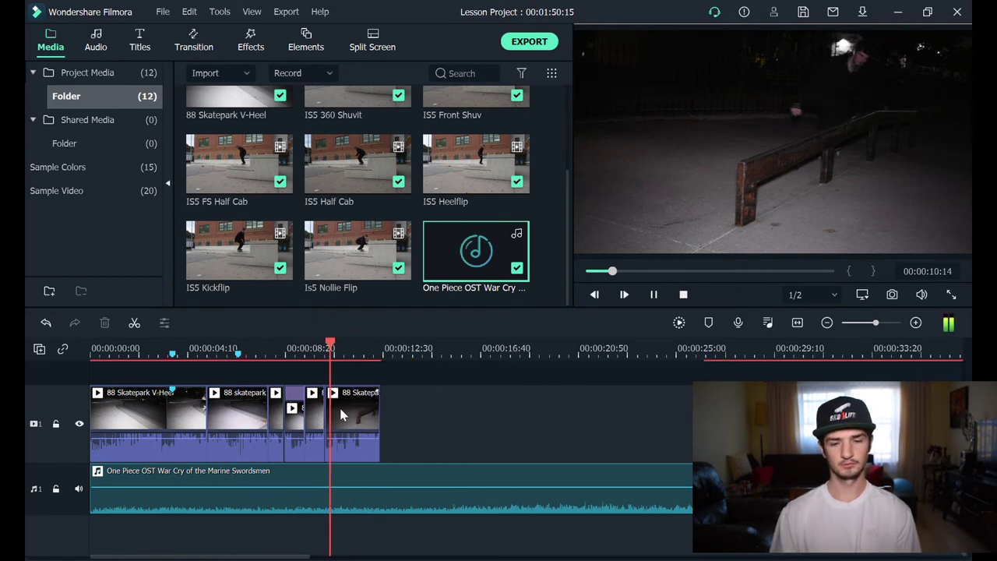
key(space)
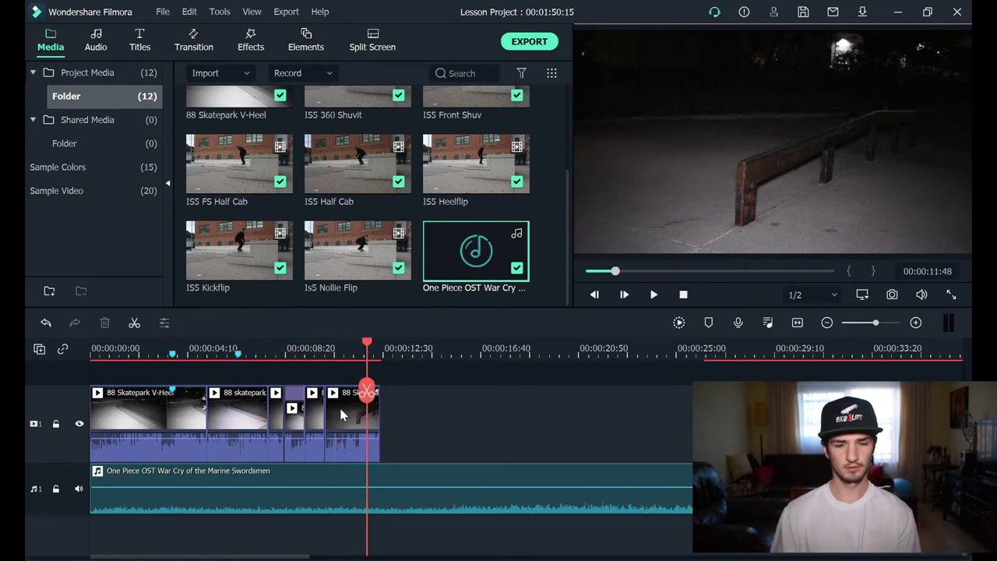
key(ctrl+b)
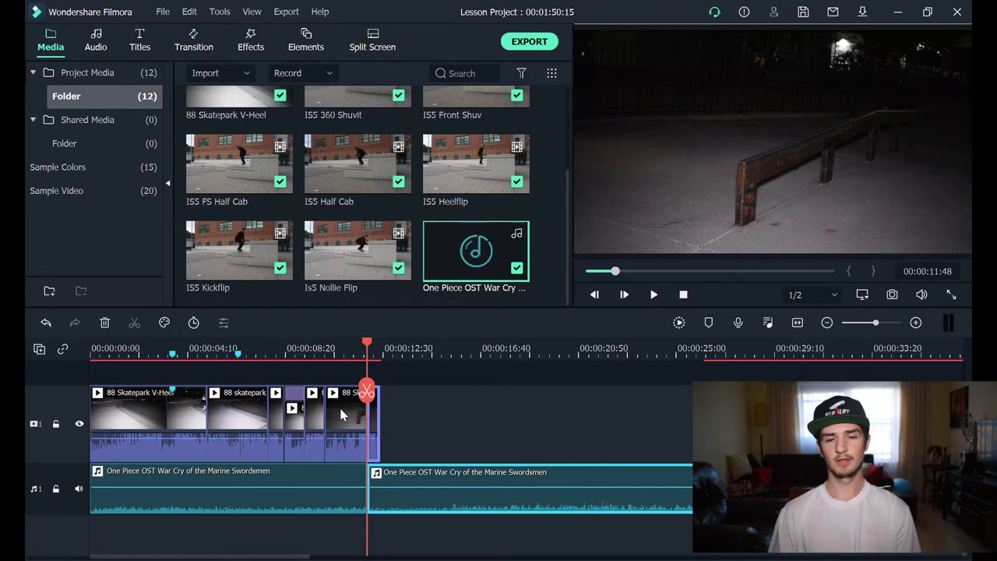
key(ctrl+z)
click(338, 394)
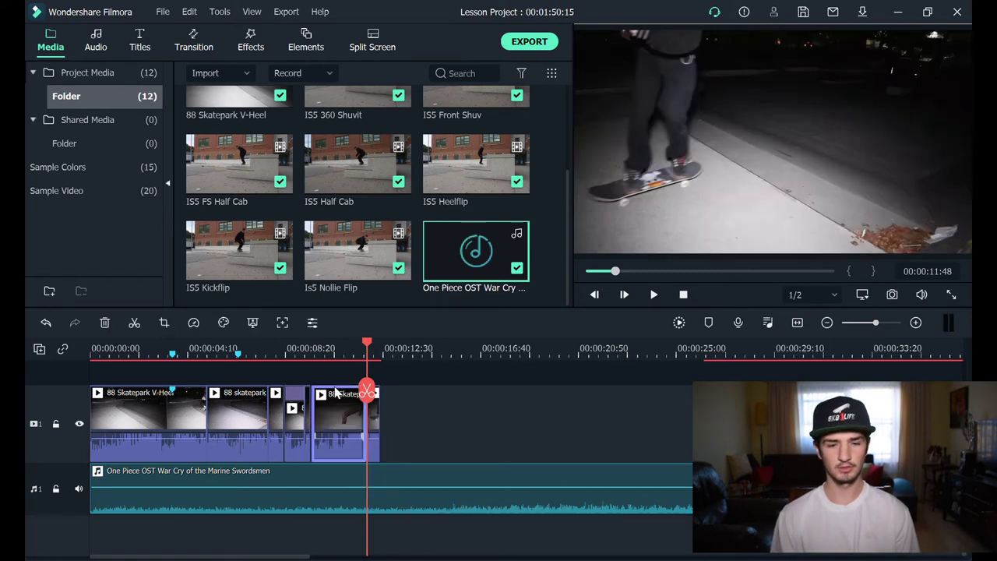
key(ctrl+z)
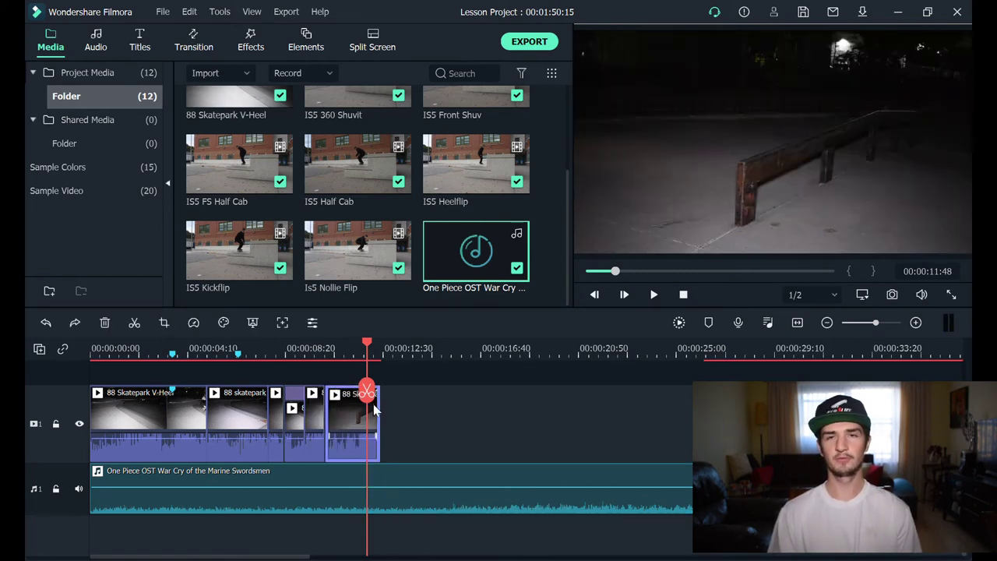
key(ctrl+y)
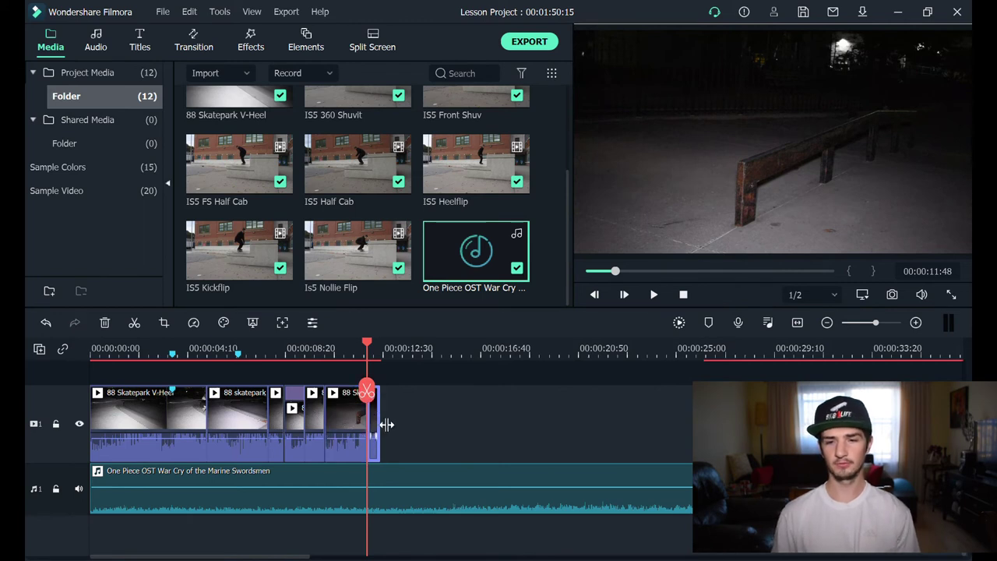
click(387, 424)
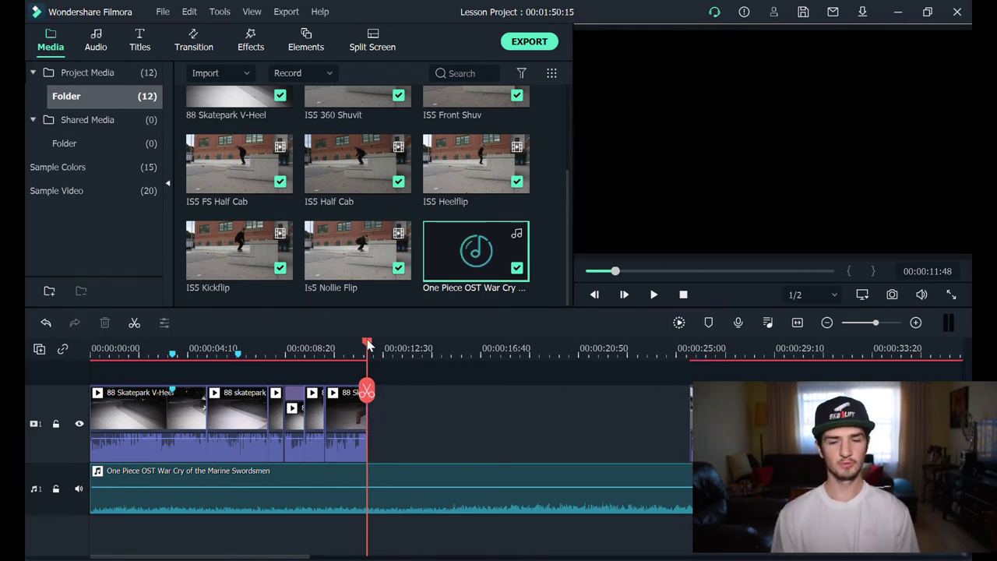
Play back the trimmed FS Board clip from the end of the tre flip to check the cut.
drag(369, 346, 318, 343)
key(space)
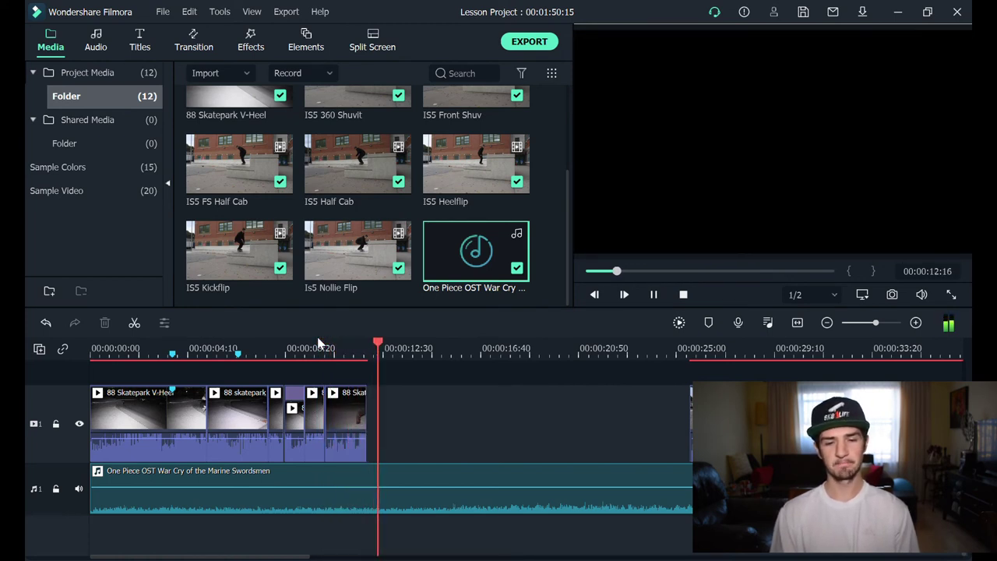
key(space)
Place the IS5 Front Shuv clip directly behind the FS Board clip, split it at 00:00:12:57 and delete the part before the split.
drag(476, 101, 401, 423)
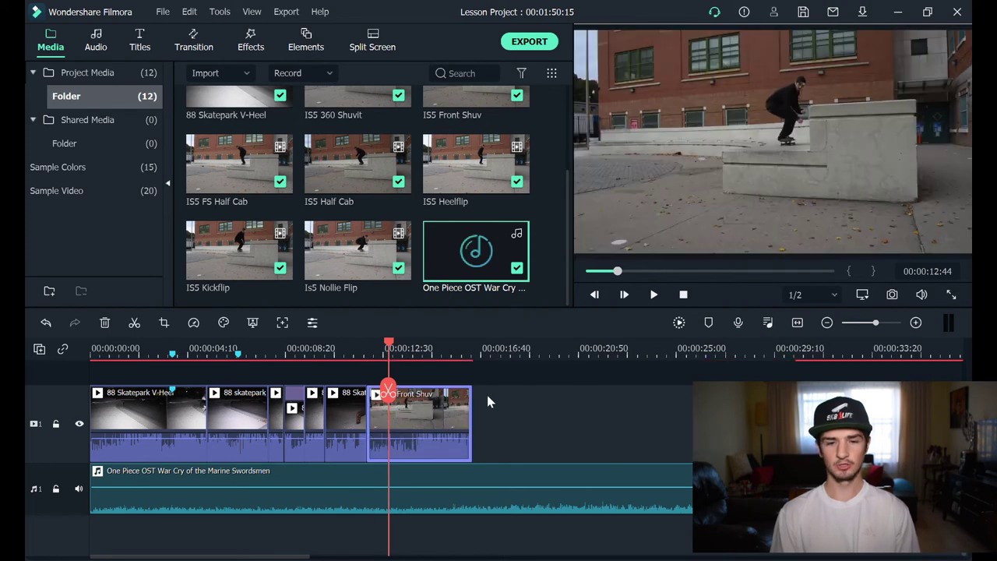
click(392, 347)
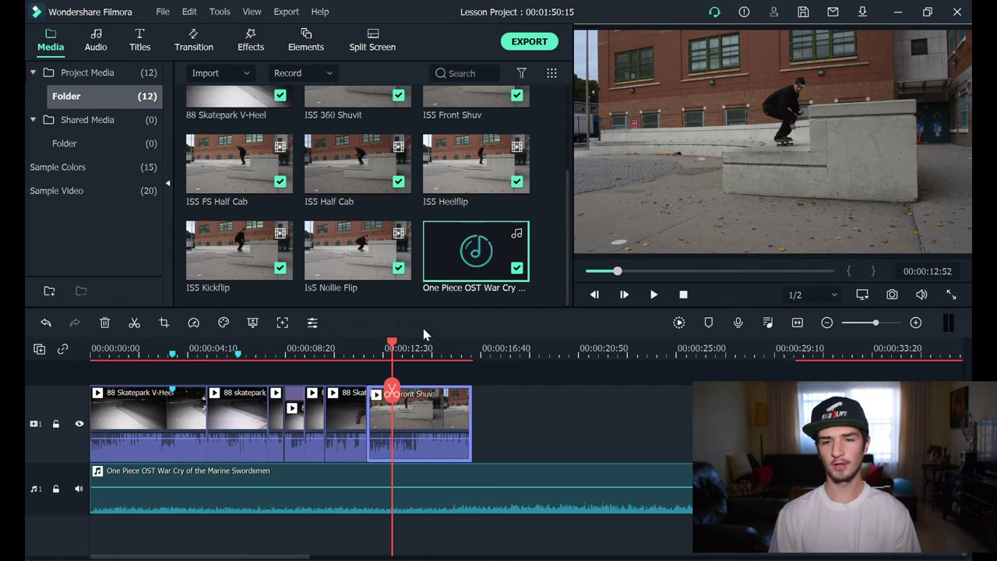
mouse_move(393, 345)
mouse_down()
mouse_move(382, 345)
mouse_move(393, 344)
mouse_up()
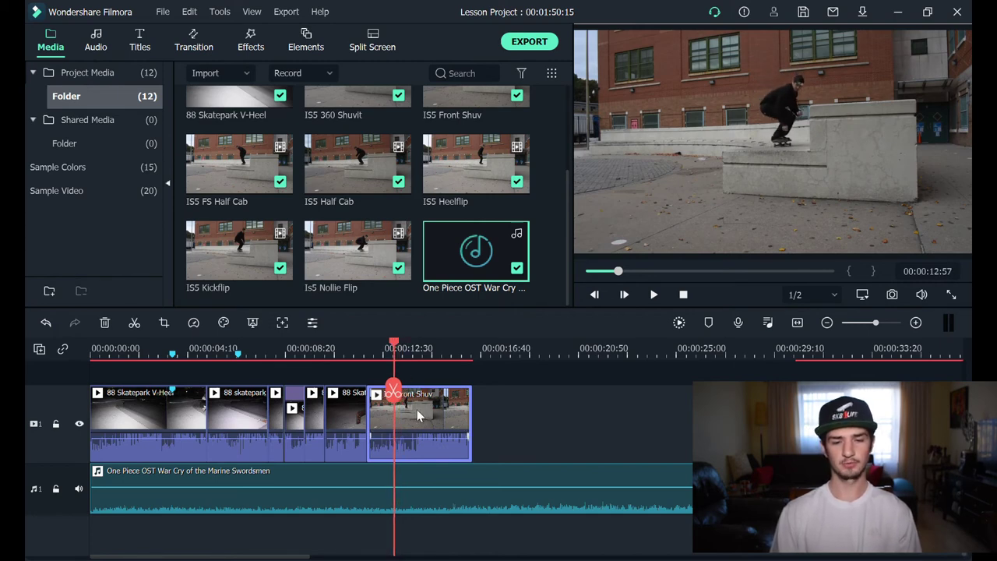
key(ctrl+b)
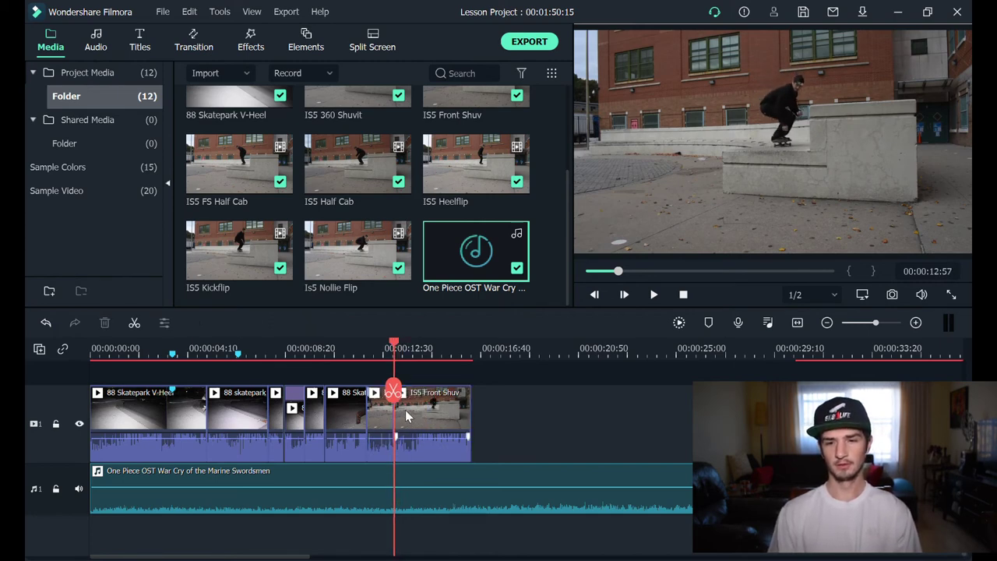
click(380, 422)
key(Delete)
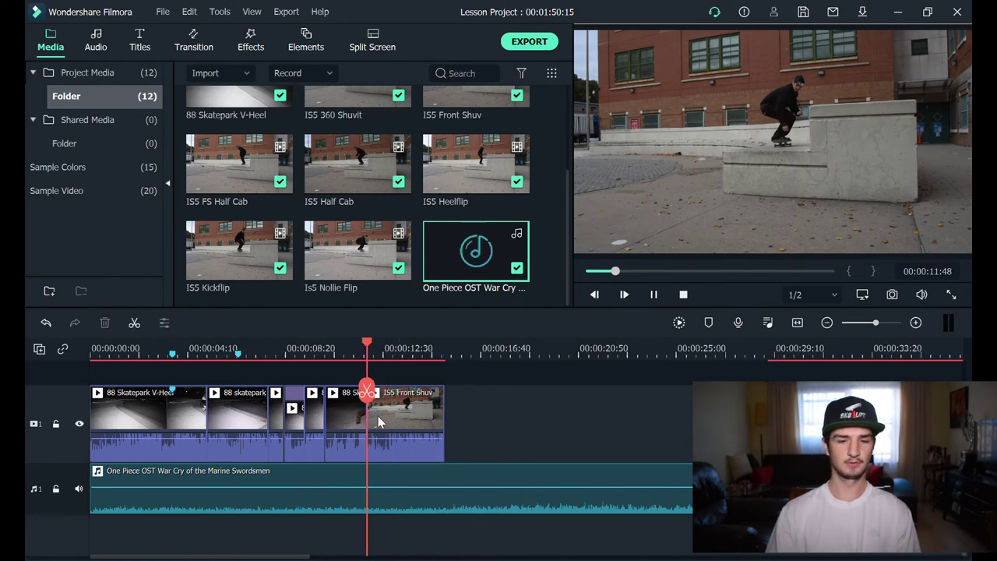
Play the Front Shuv trick to 00:00:13:25, split only that clip there and delete its leftover end.
key(space)
key(space)
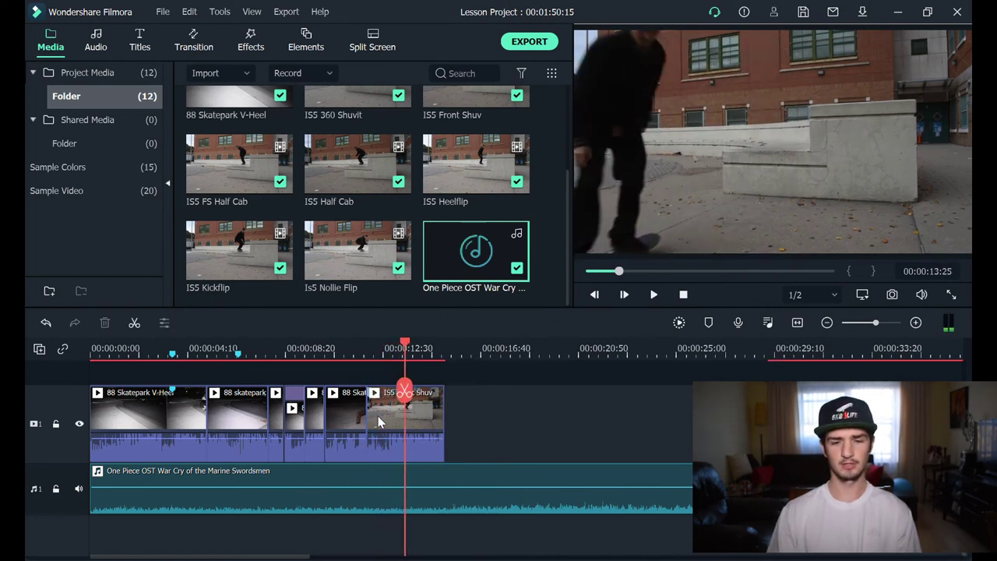
click(394, 427)
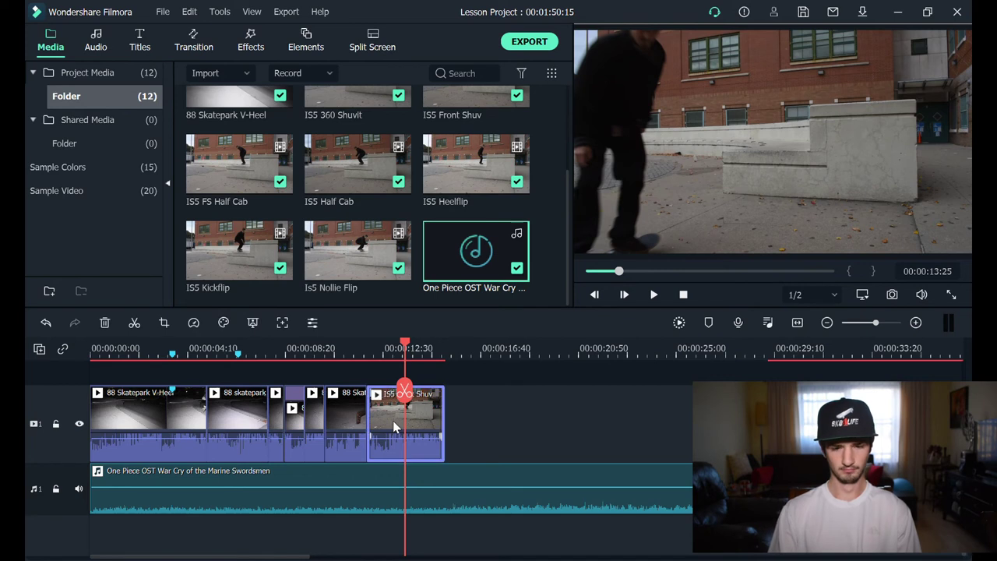
key(ctrl+b)
click(419, 430)
key(Delete)
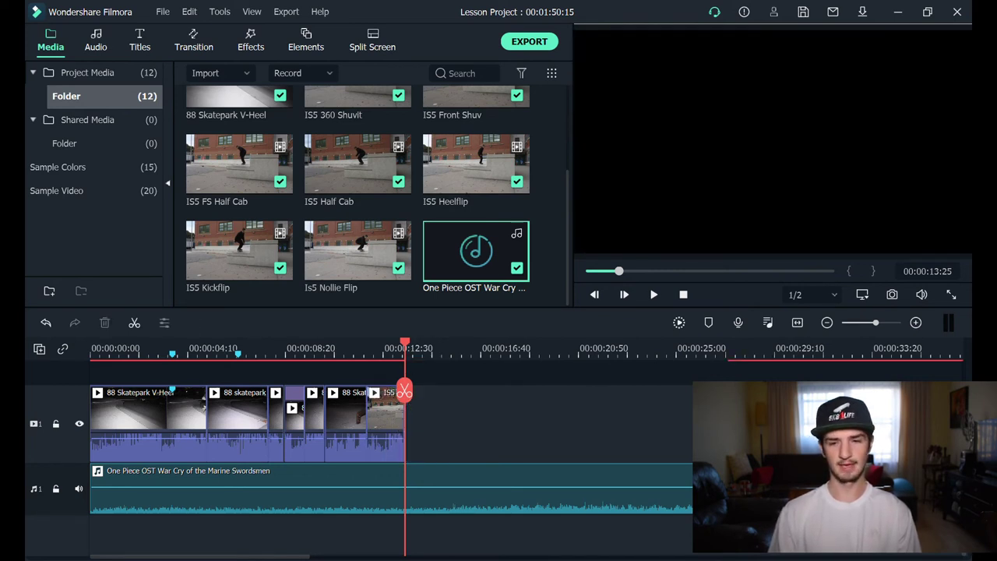
Place the IS5 FS Half Cab clip behind the Front Shuv clip, split it at 00:00:15:15 and delete the part before the split.
drag(239, 163, 445, 429)
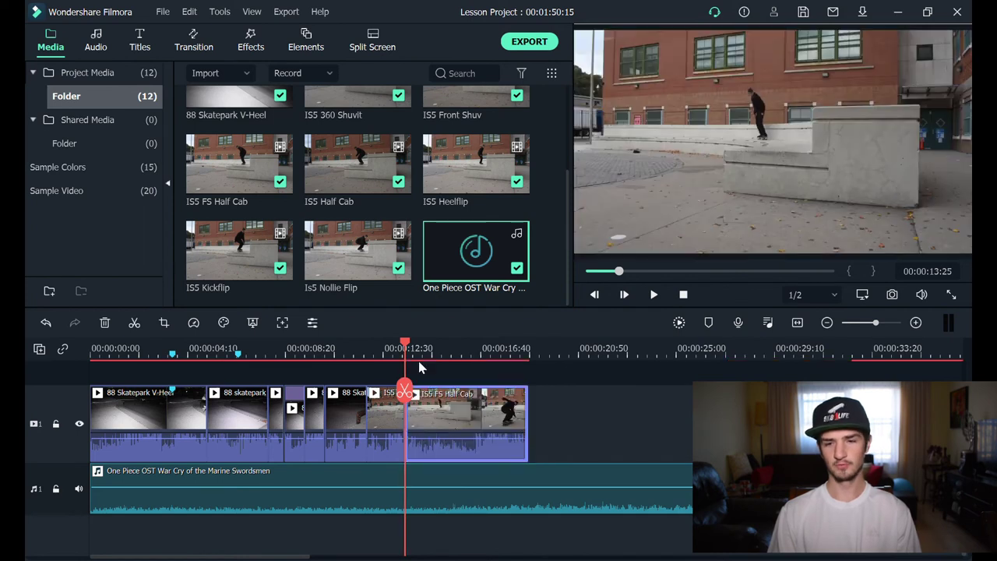
key(space)
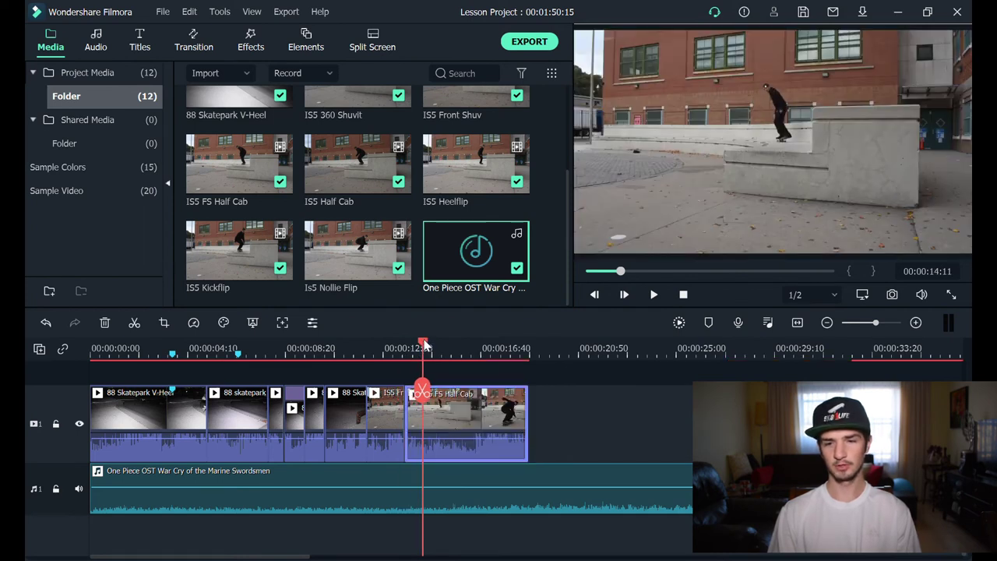
drag(424, 346, 450, 347)
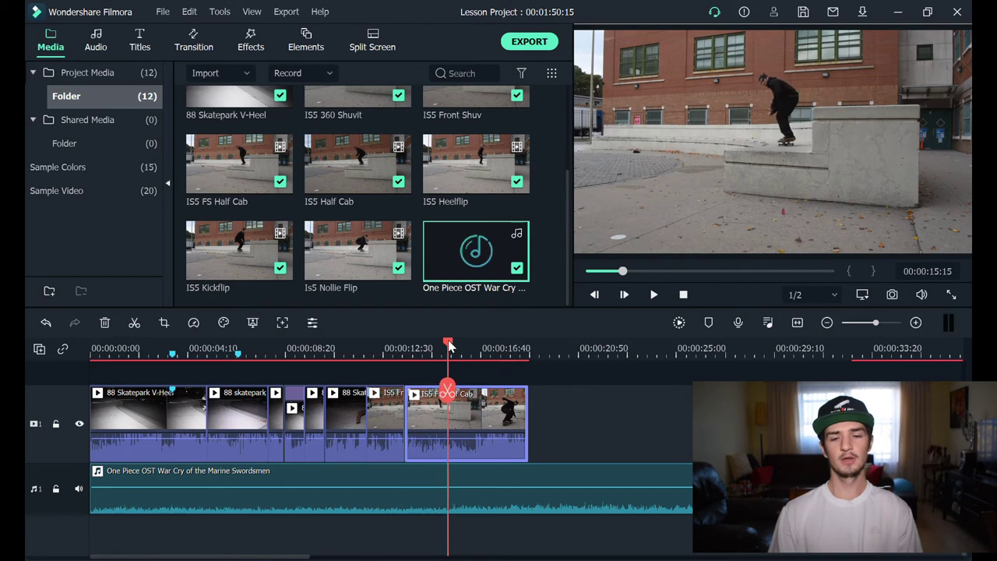
key(ctrl+b)
click(431, 419)
key(Delete)
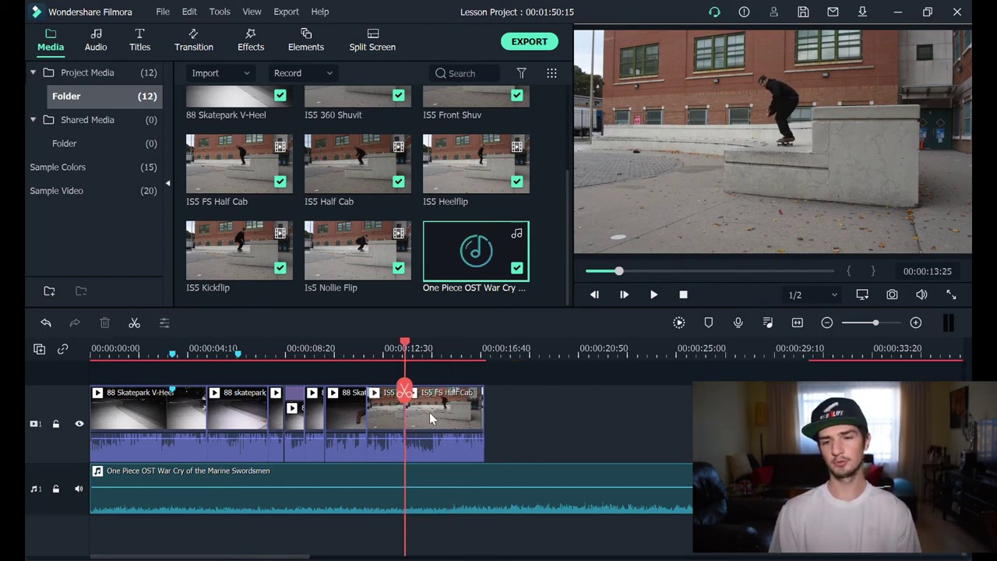
Play the FS Half Cab trick to 00:00:15:39, split only that clip there, leaving the song whole, and delete its leftover end.
key(space)
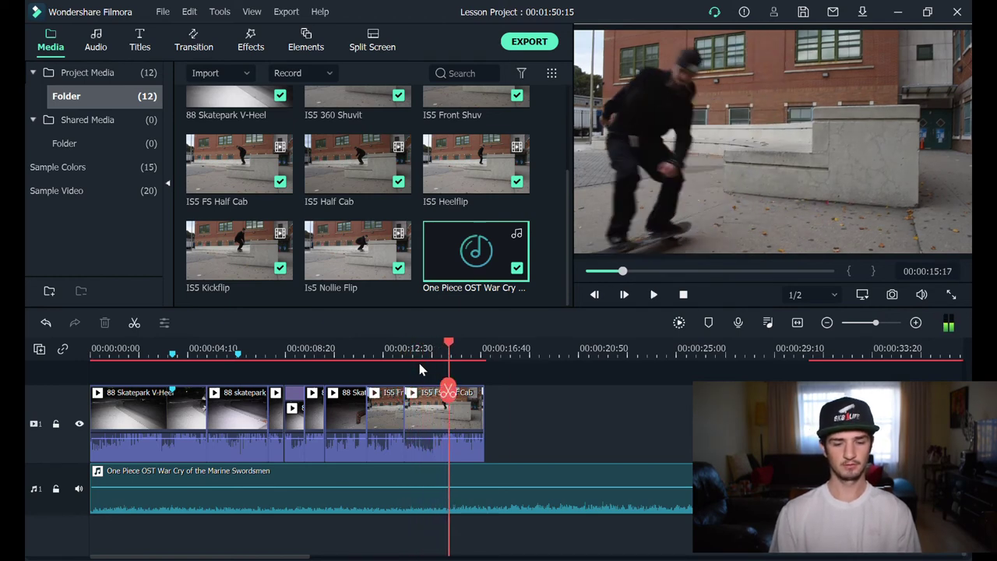
key(space)
key(ctrl+b)
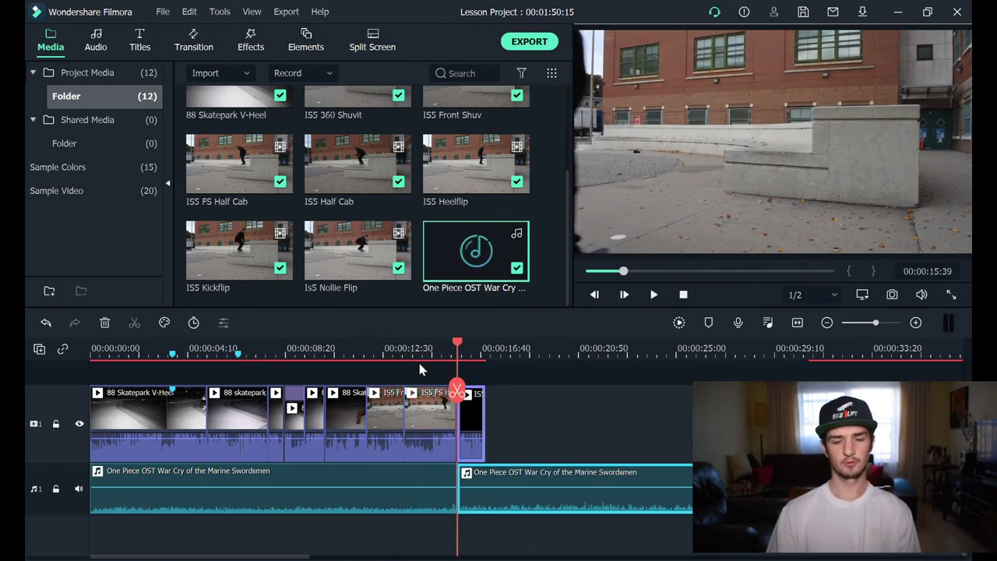
key(ctrl+z)
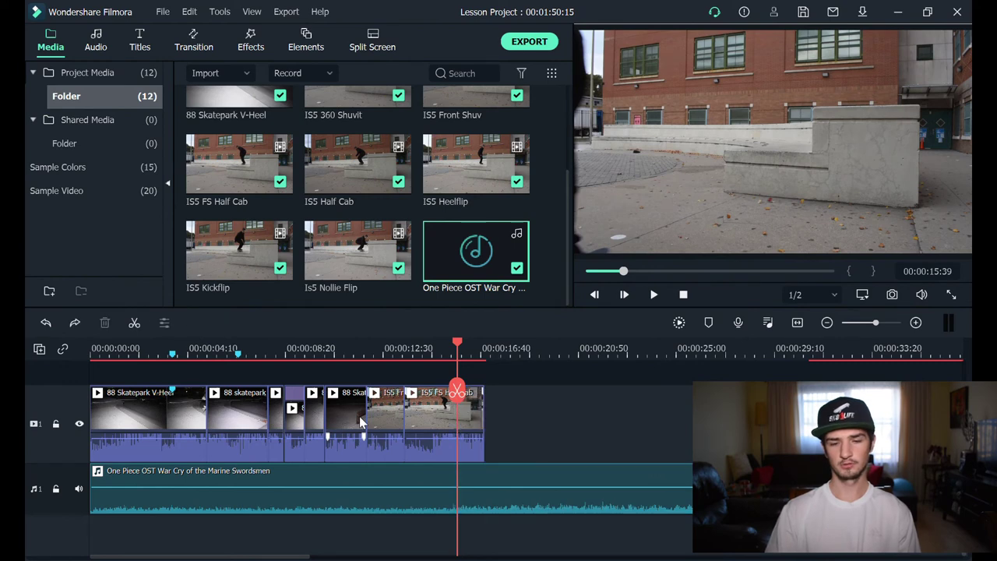
click(437, 409)
key(ctrl+b)
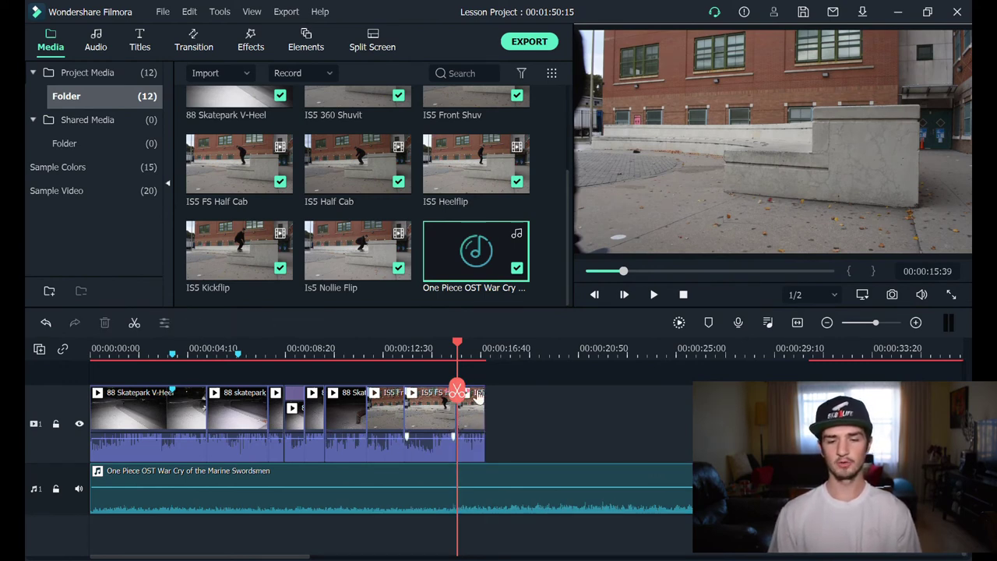
double_click(477, 419)
key(Delete)
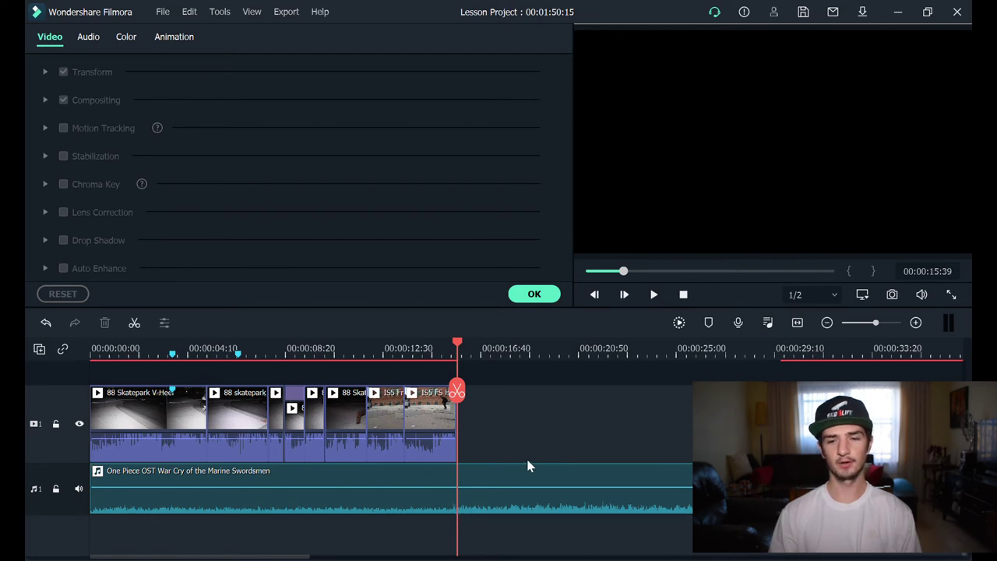
Play back the end of the FS Half Cab clip from 00:00:15:06 to check the cut.
drag(460, 348, 444, 348)
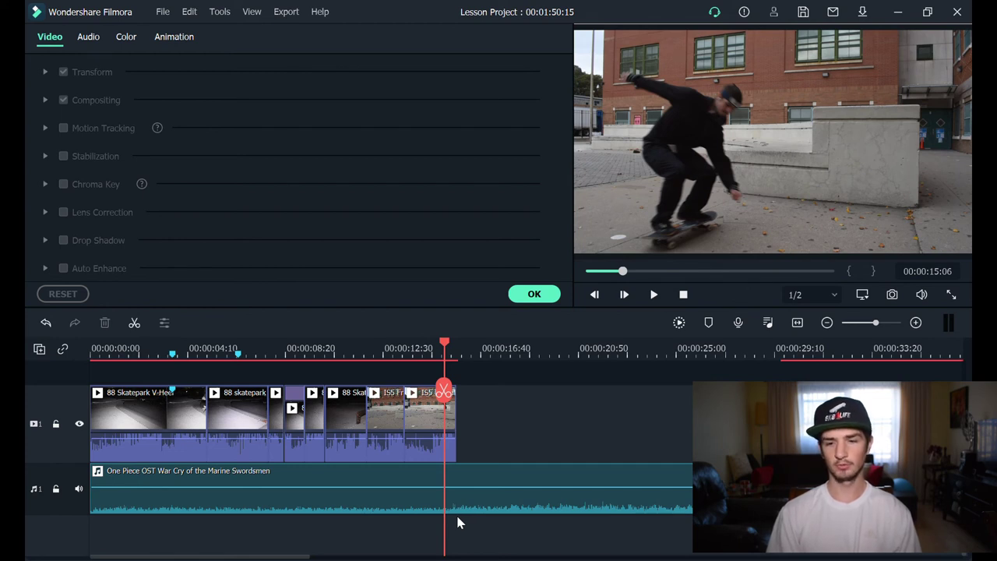
key(space)
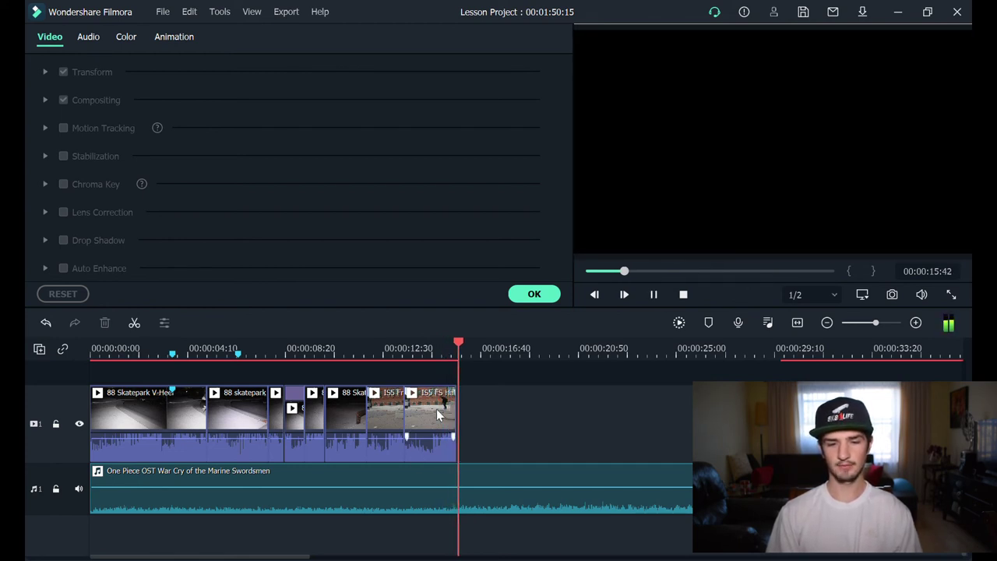
key(space)
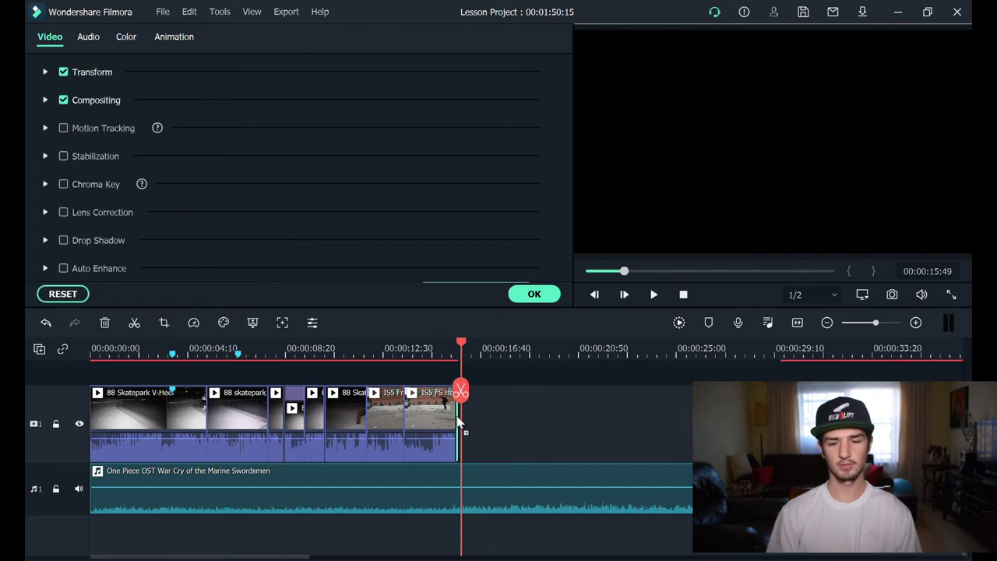
Move the next trick clip directly behind the FS Half Cab clip, and scrub the IS5 Heelflip clip to find its cut point.
drag(685, 424, 468, 421)
drag(459, 345, 442, 346)
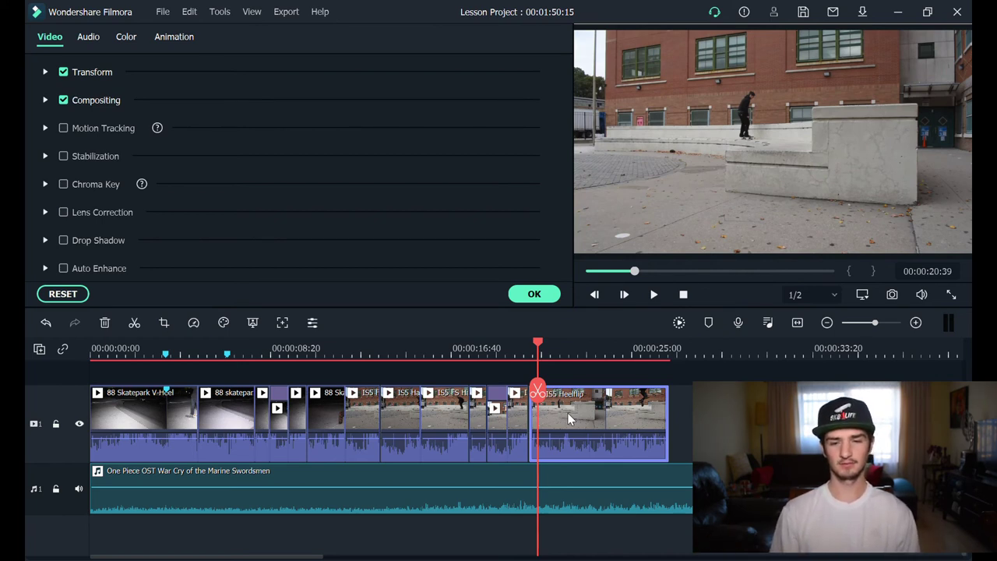
click(567, 355)
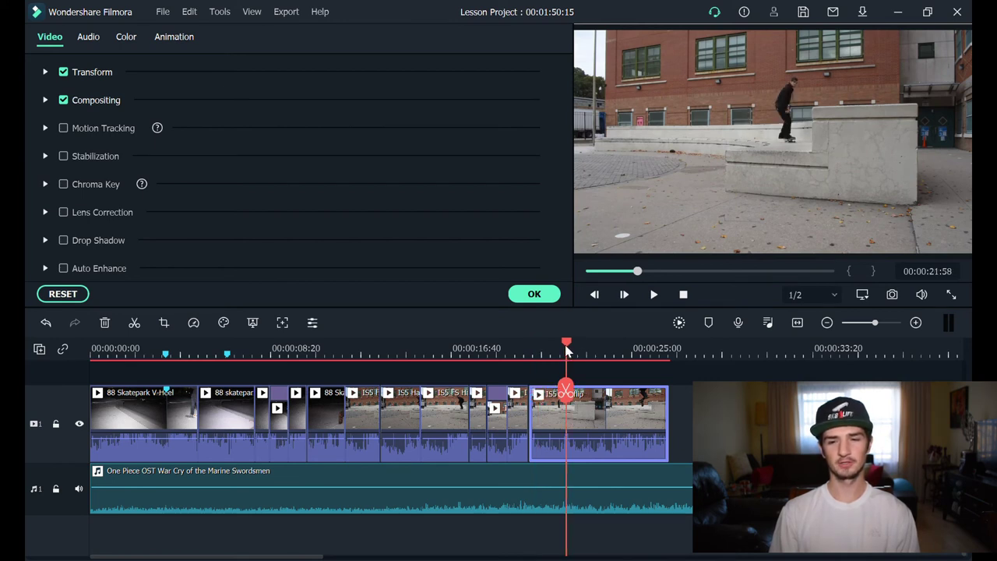
drag(575, 355, 581, 350)
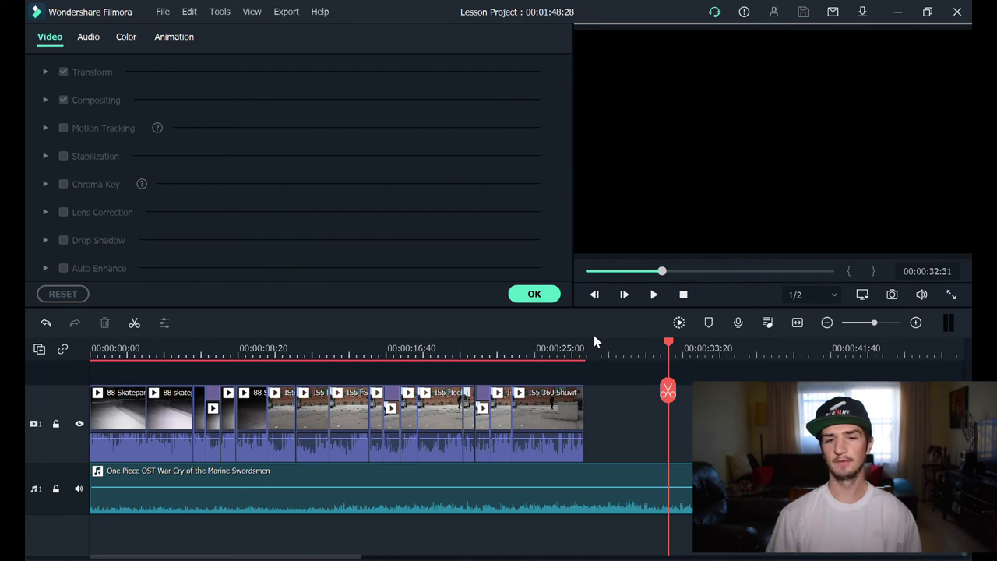
Split the song at 00:00:34:22 and 00:00:51:55 and delete the section between the splits, closing the gap.
click(534, 294)
scroll(528, 370, down, 2)
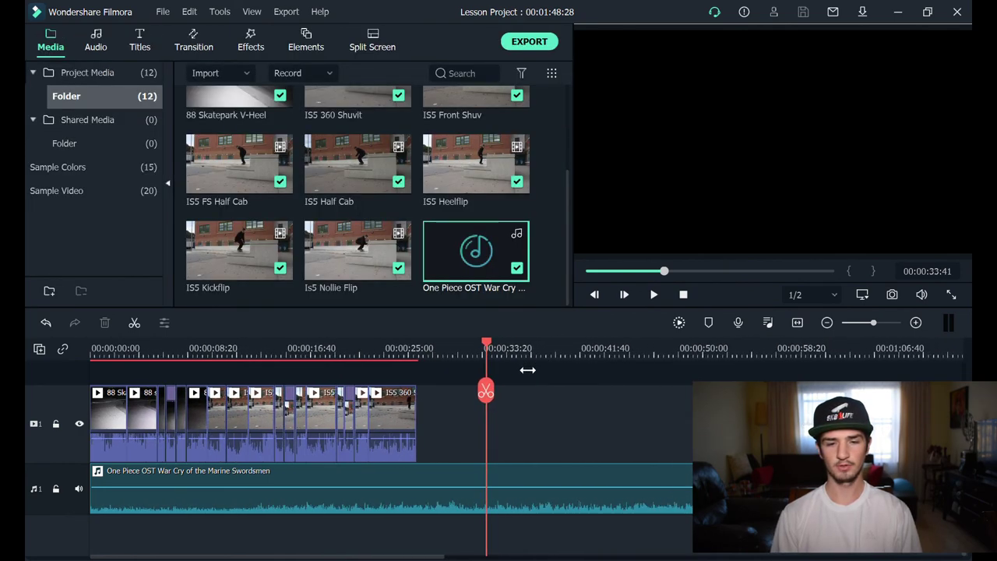
scroll(527, 370, down, 1)
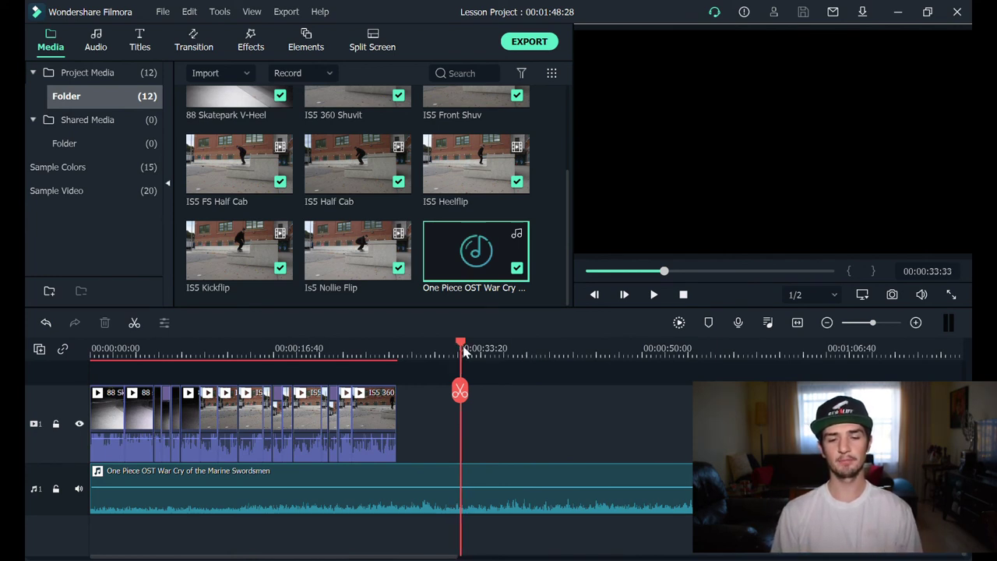
drag(462, 348, 470, 352)
key(ctrl+b)
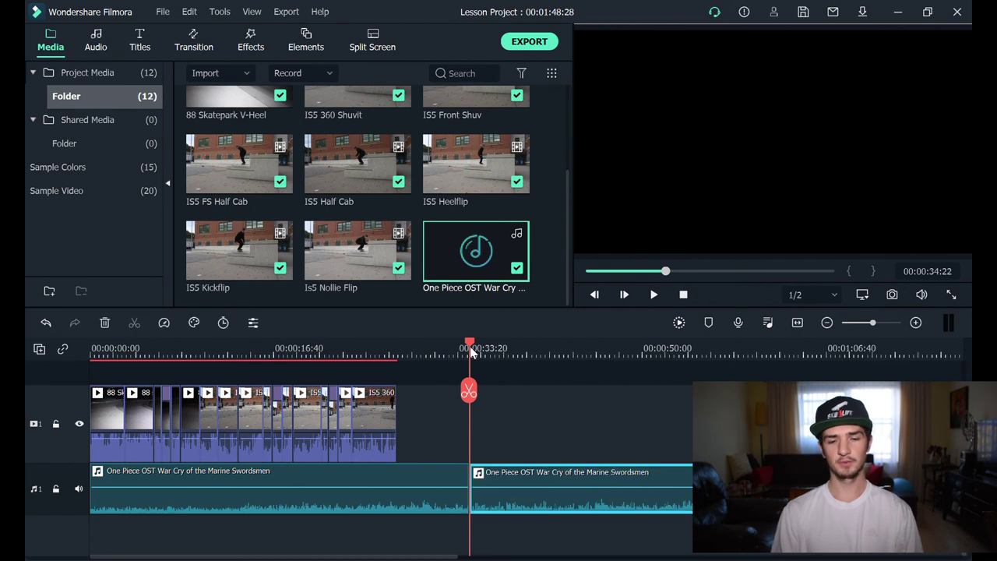
drag(471, 348, 664, 372)
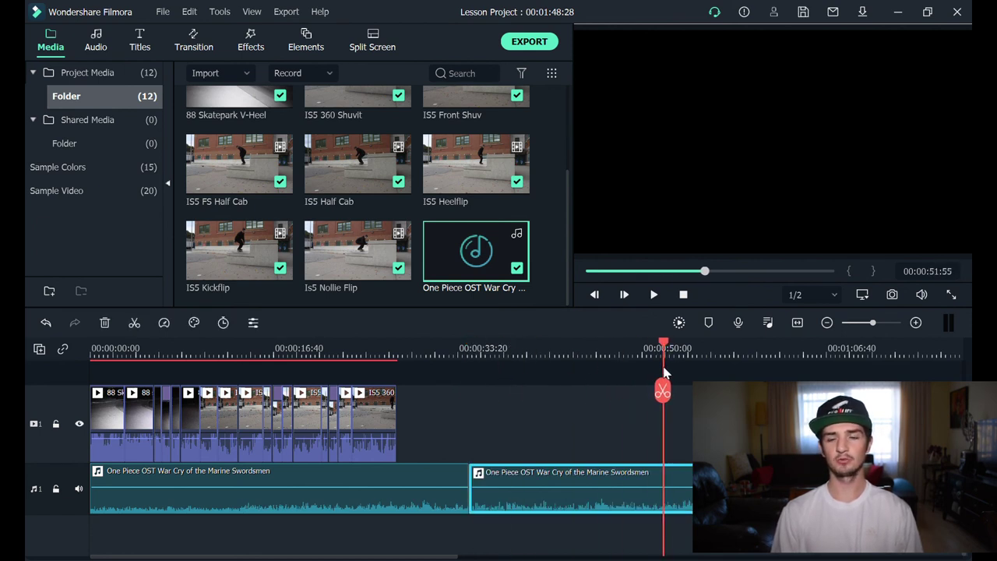
key(ctrl+b)
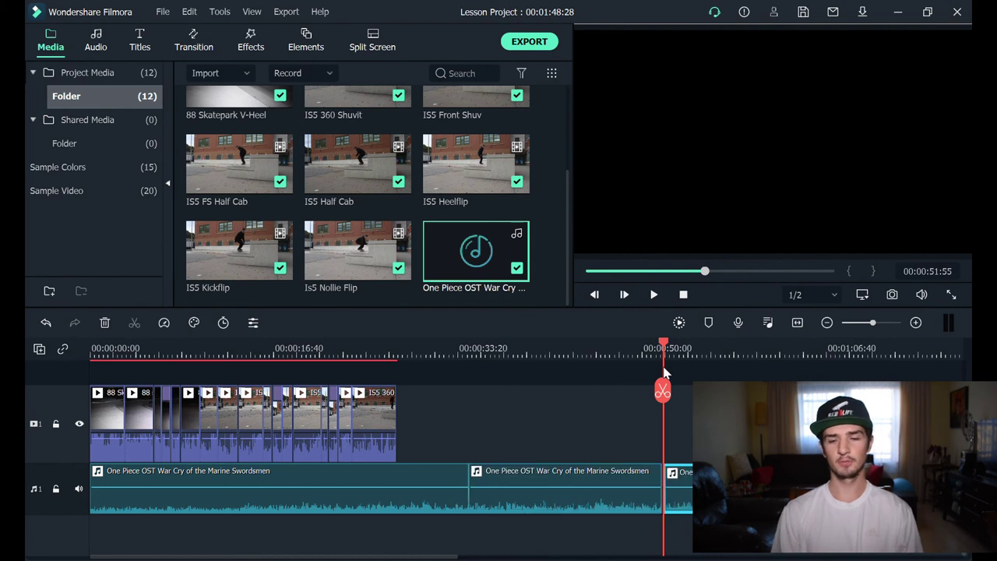
click(584, 481)
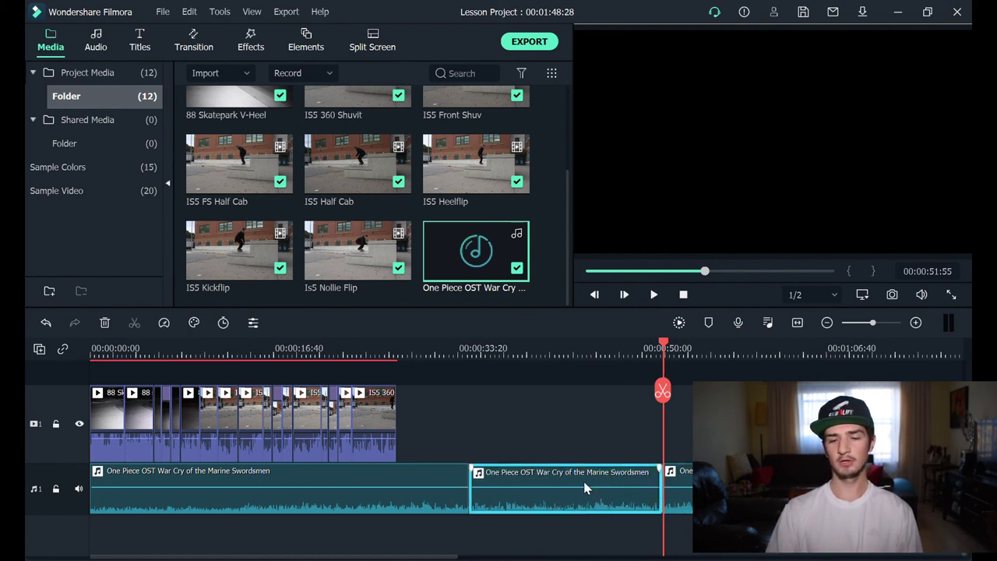
key(Delete)
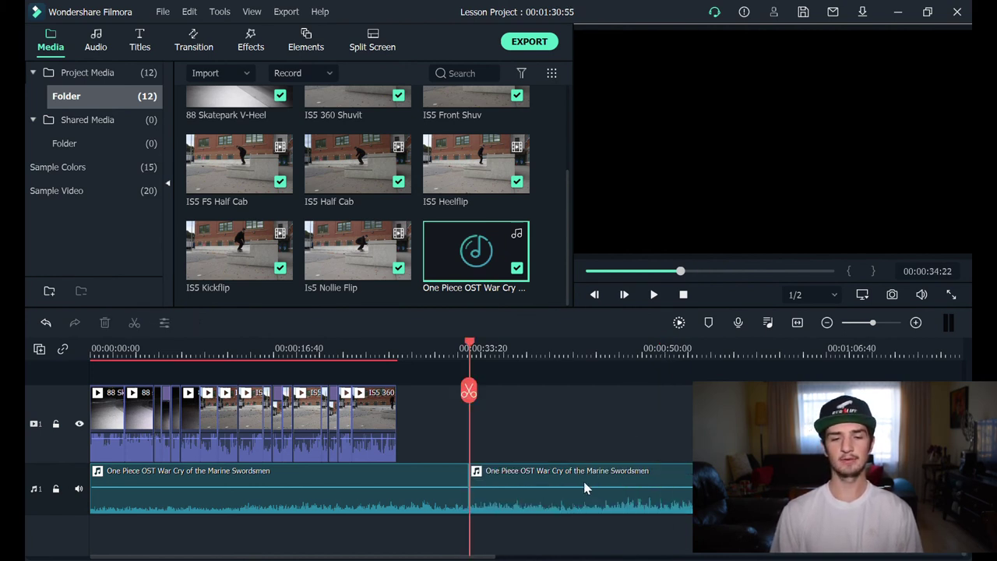
Go back to the slowed tre flip section and step frame by frame to 00:00:06:56, where the board's graphic faces the camera.
click(459, 350)
drag(460, 350, 244, 355)
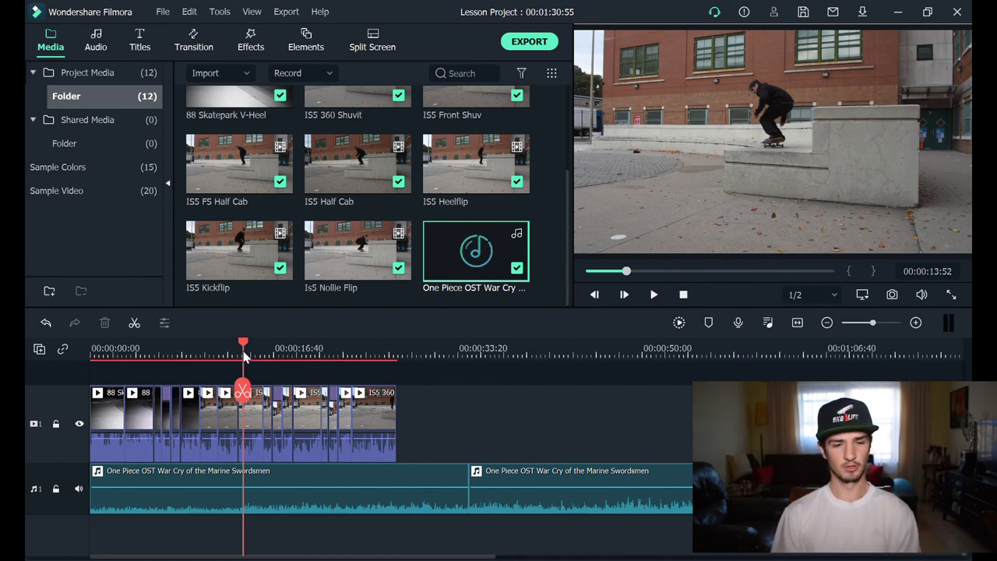
drag(244, 355, 158, 346)
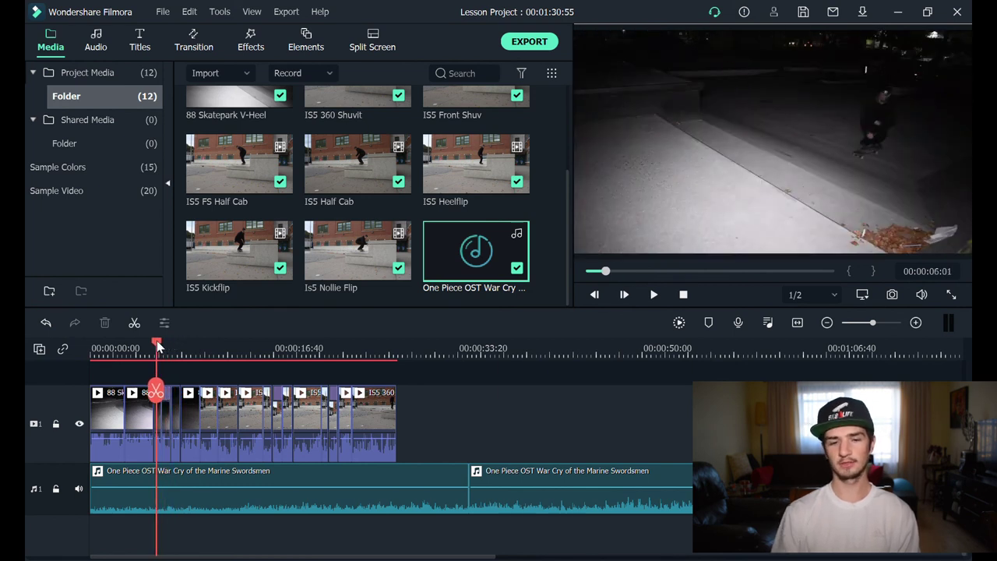
drag(158, 345, 161, 343)
key(Right)
key(Right)
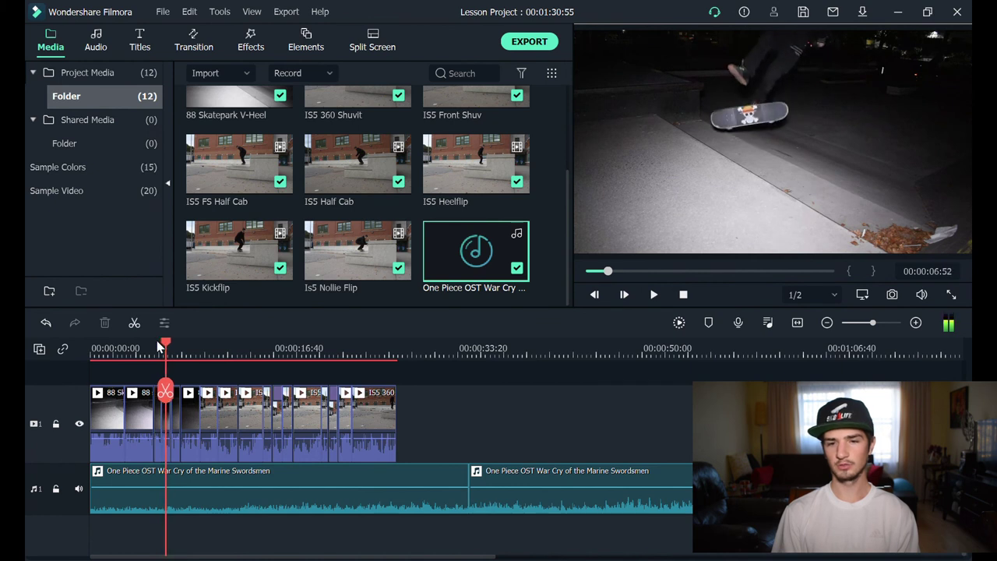
key(Left)
key(Left)
key(Left)
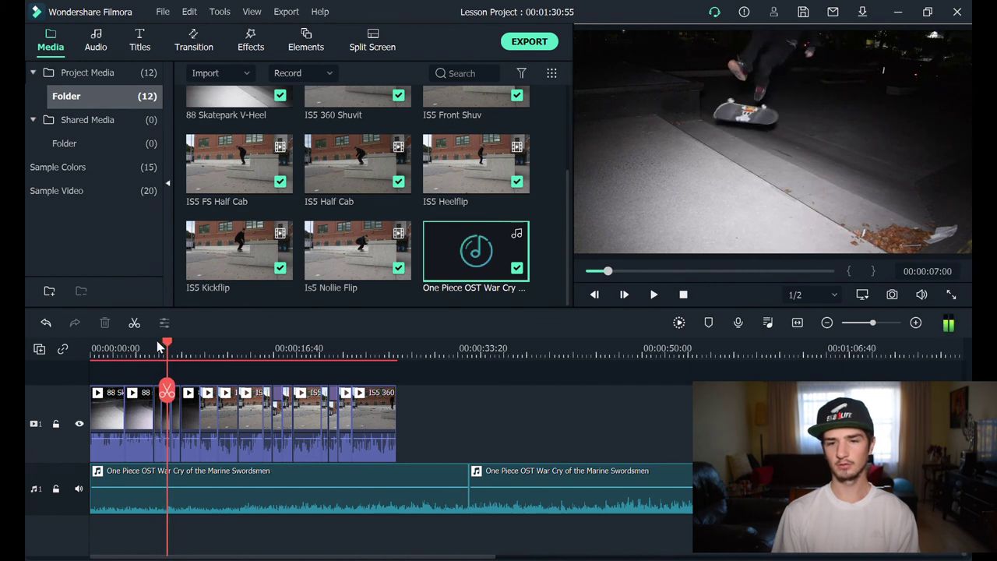
key(Left)
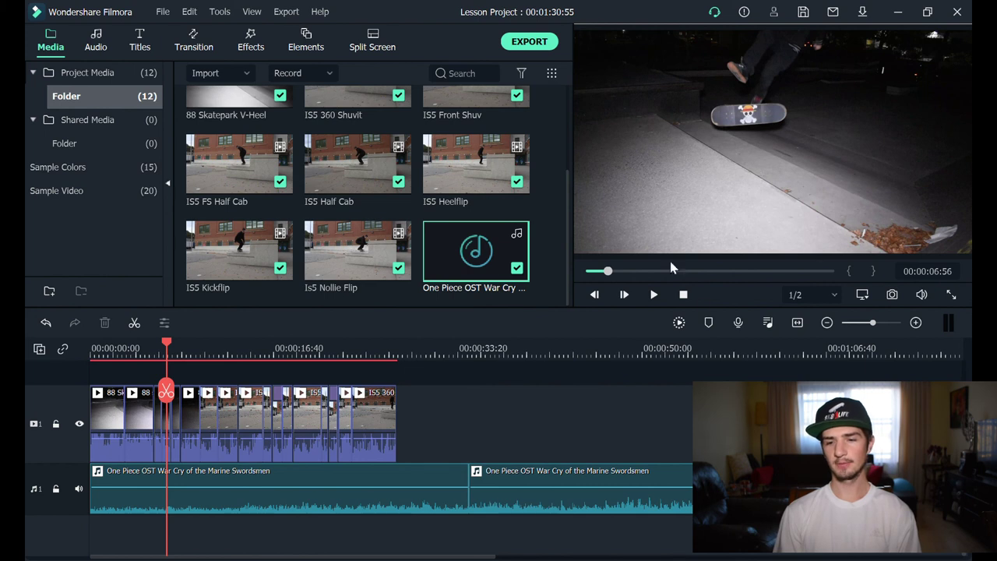
Take a snapshot of the tre flip frame at 00:00:06:56 and place it on the video track directly behind the last IS5 360 clip.
click(893, 296)
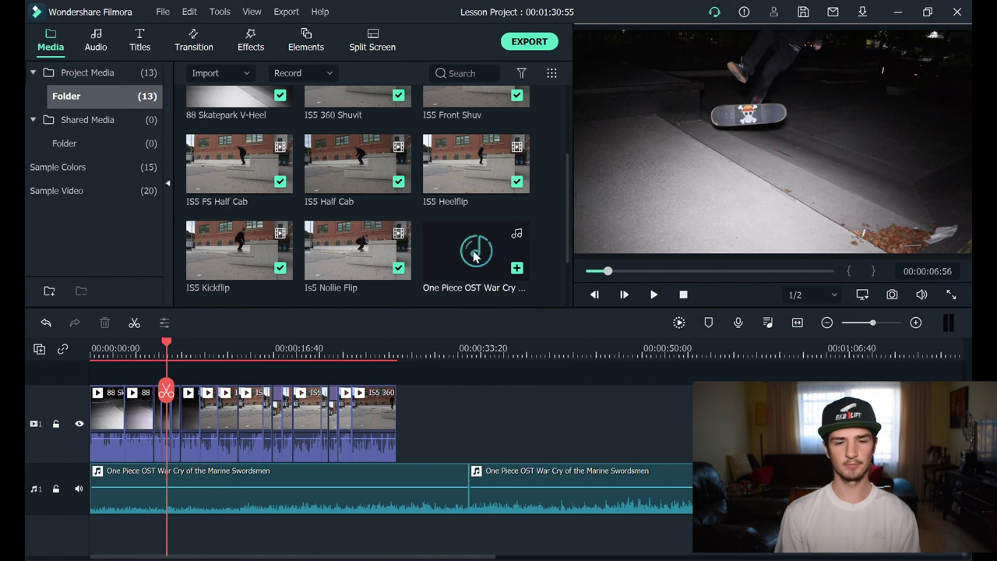
key(ctrl+alt+s)
drag(234, 257, 400, 428)
Trim the end of the snapshot still on the video track so that it lasts only about half a second.
click(442, 353)
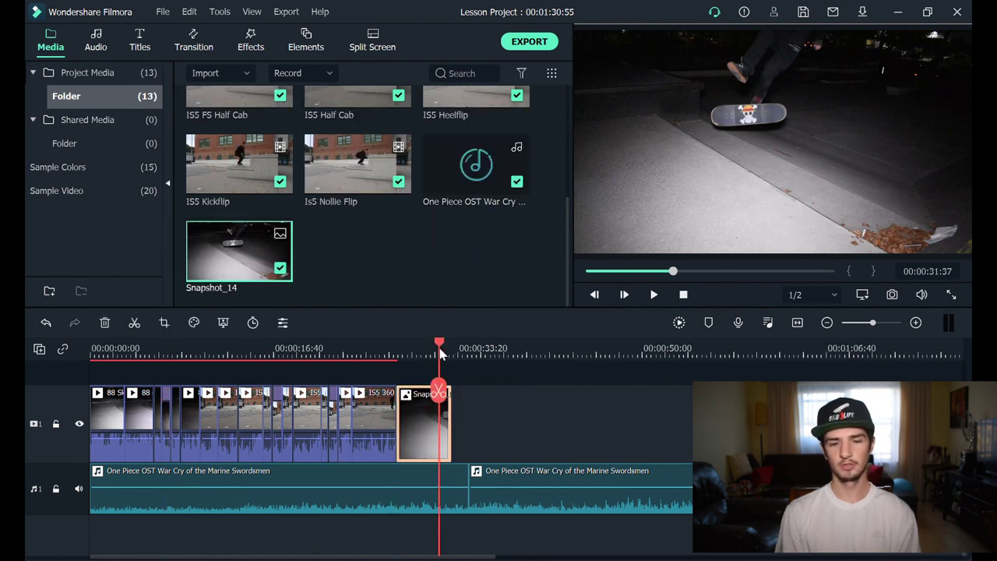
click(438, 353)
drag(460, 441, 401, 438)
click(398, 360)
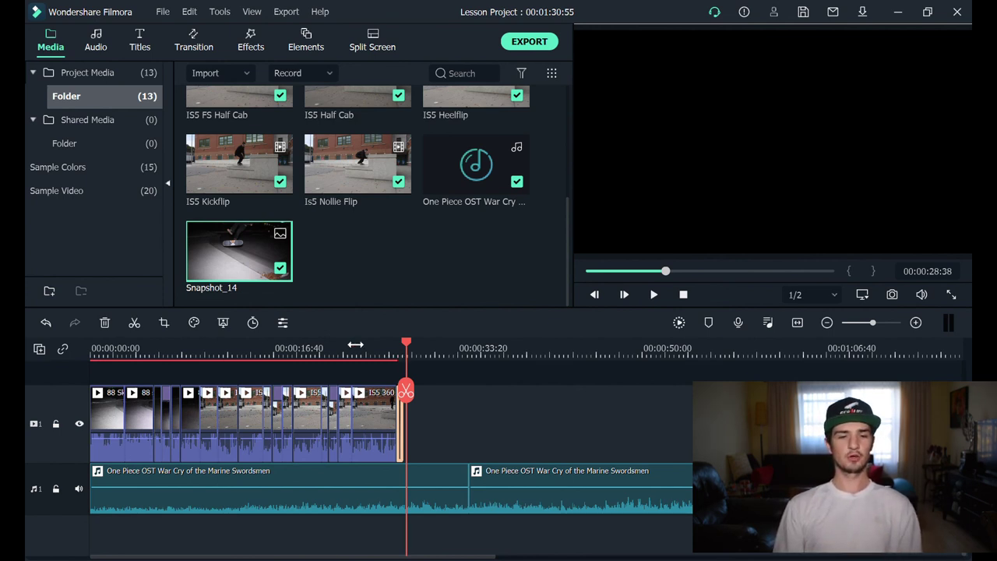
Scrub back through the slowed tre flip section to 00:00:07:18 and deselect the snapshot still.
click(149, 355)
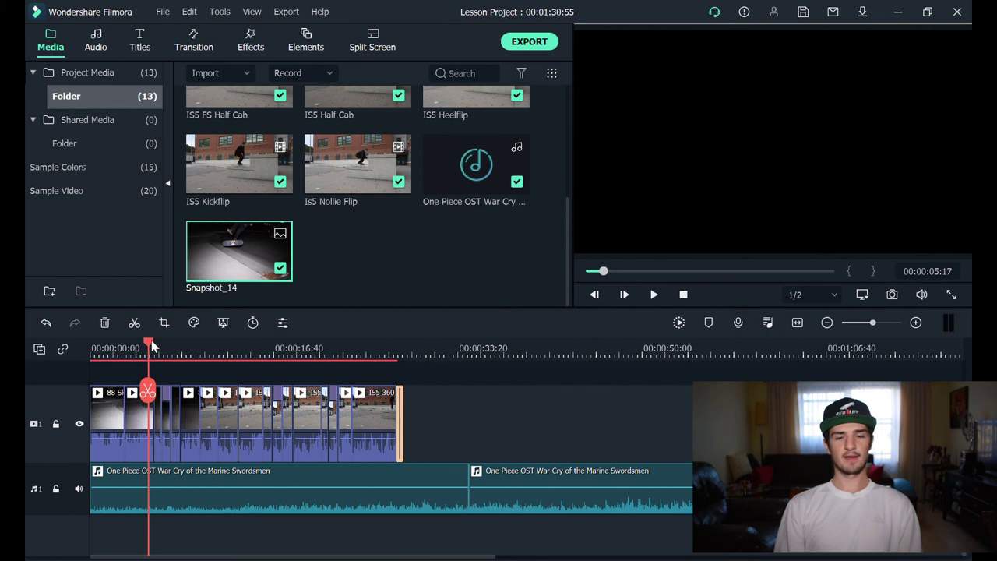
drag(148, 346, 173, 348)
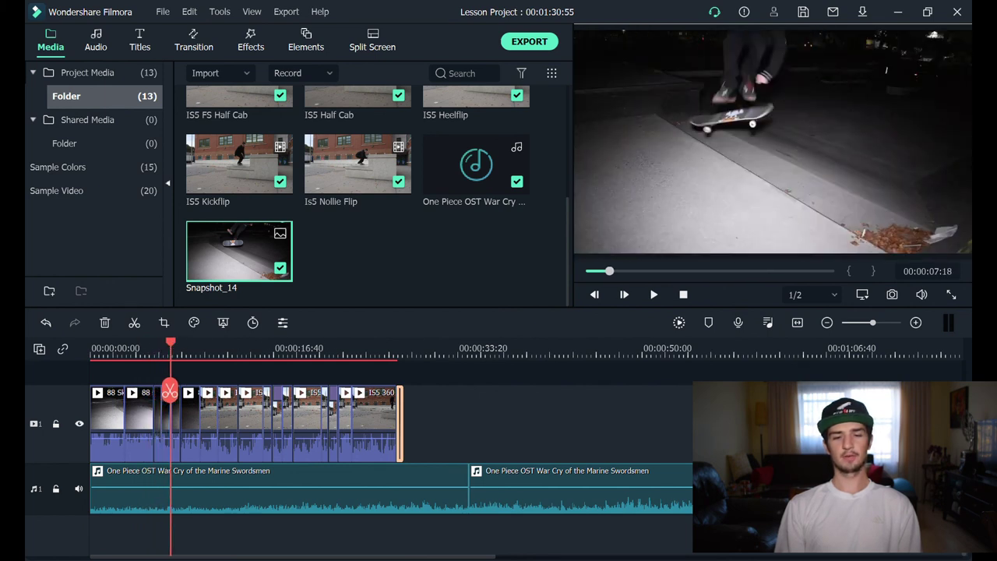
click(684, 414)
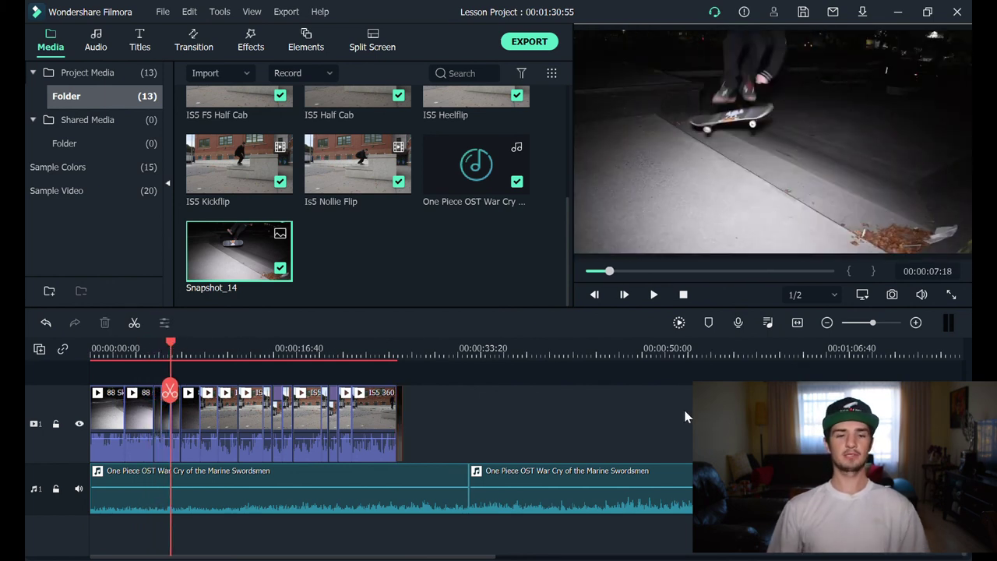